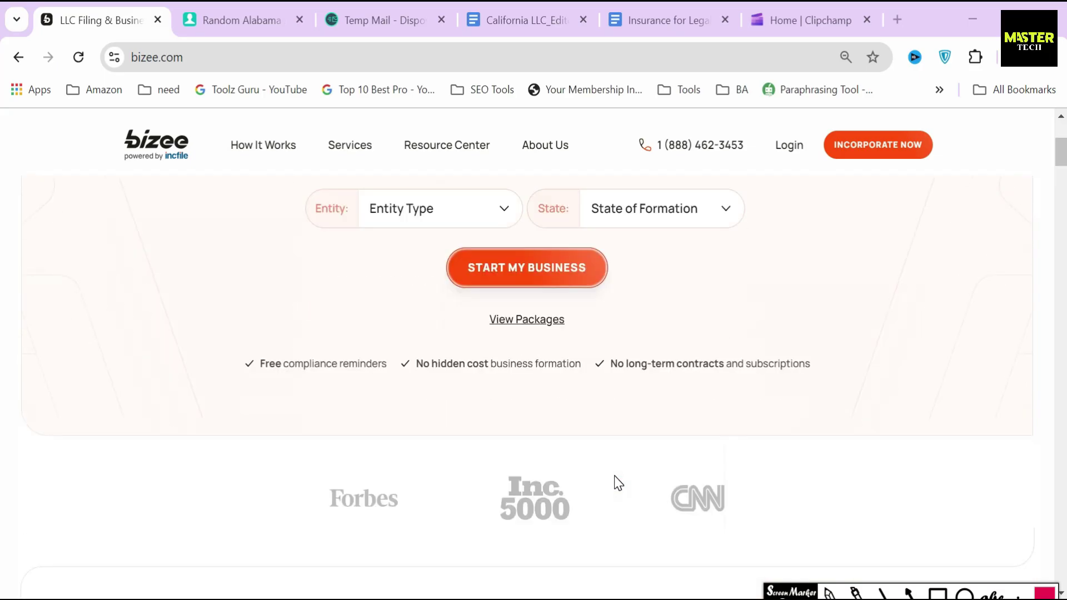
Step: Highlight the homepage's free formation, fast filing, free registered agent and compliance reminder features
scroll(618, 482, "down", 15)
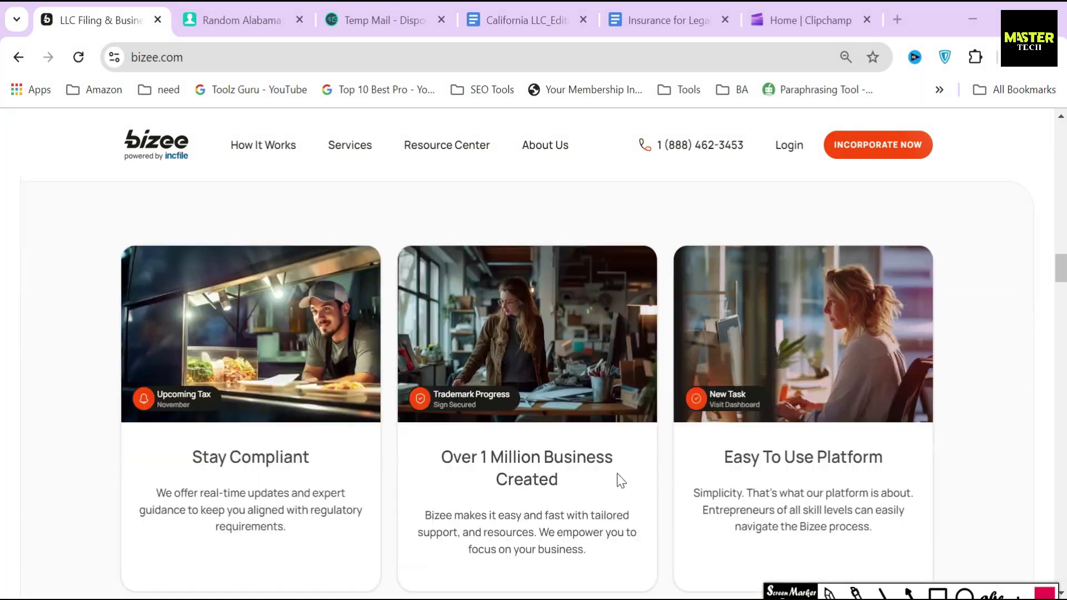
scroll(527, 356, "down", 2)
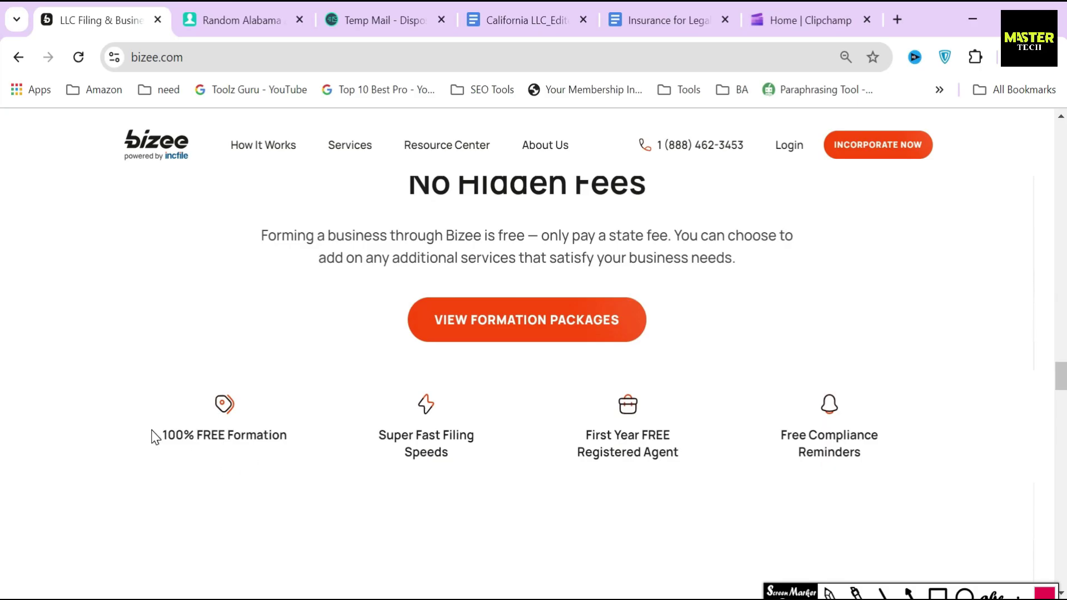
left_click_drag(155, 436, 474, 435)
left_click(384, 446)
double_click(625, 435)
left_click_drag(586, 435, 670, 435)
double_click(793, 435)
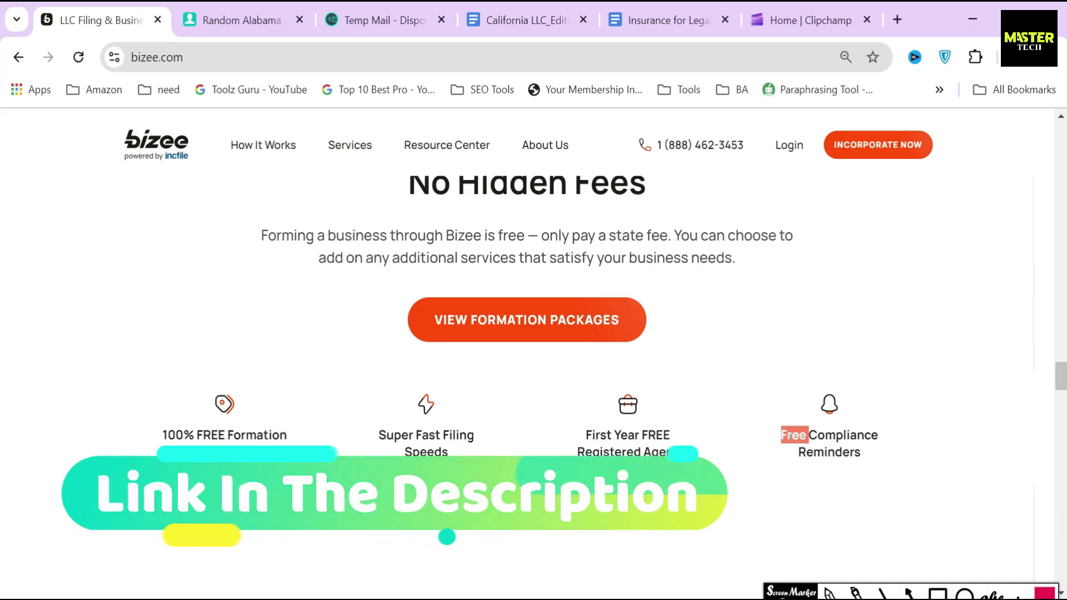
left_click_drag(1060, 375, 1059, 130)
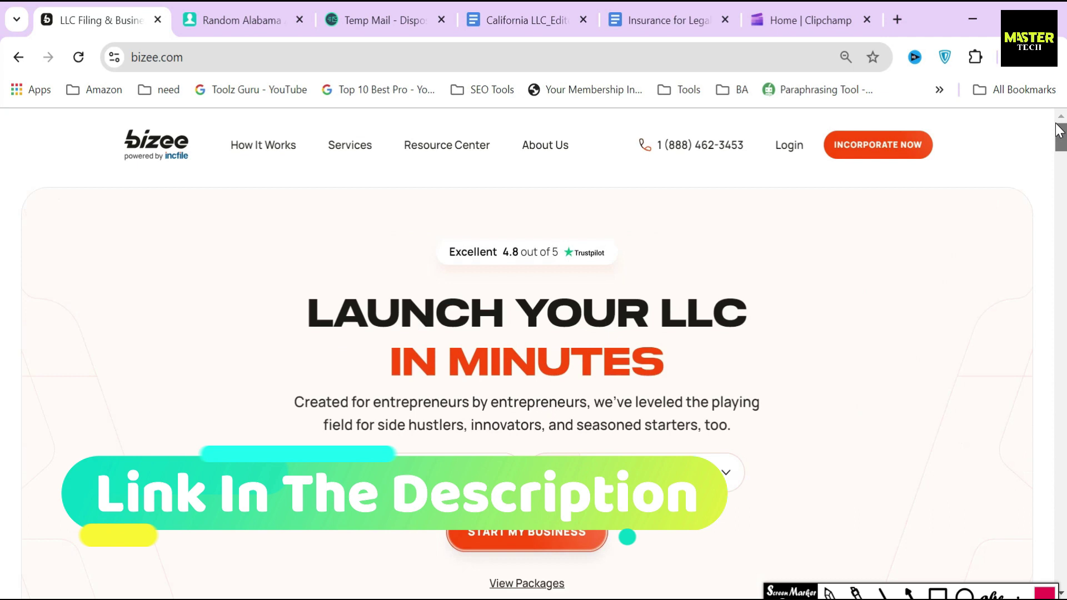
Step: Start a free LLC order, keeping LLC as the entity type and choosing Alabama
left_click(350, 145)
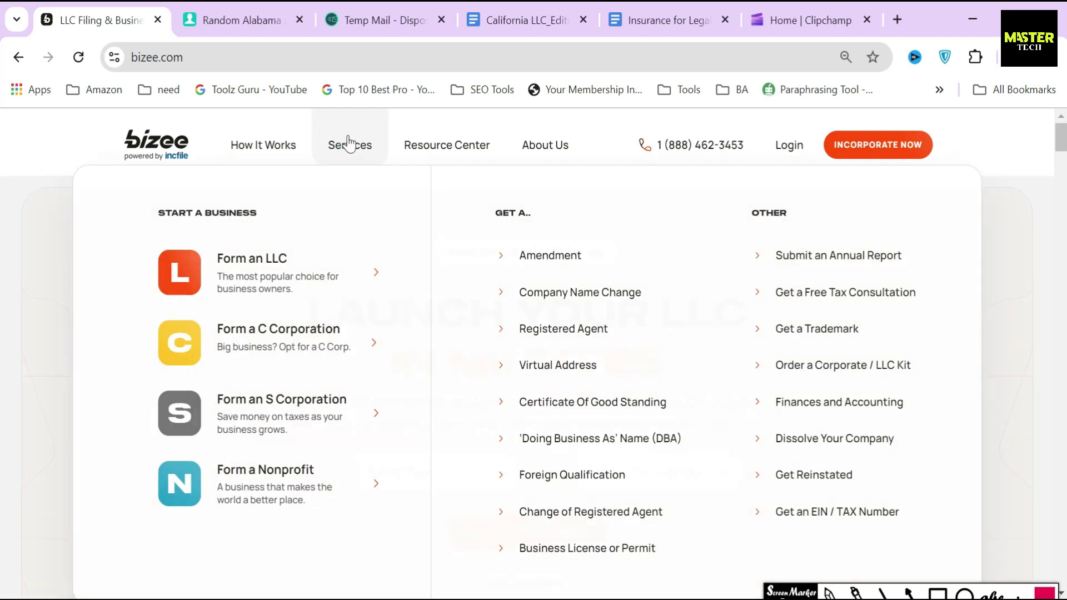
left_click(249, 259)
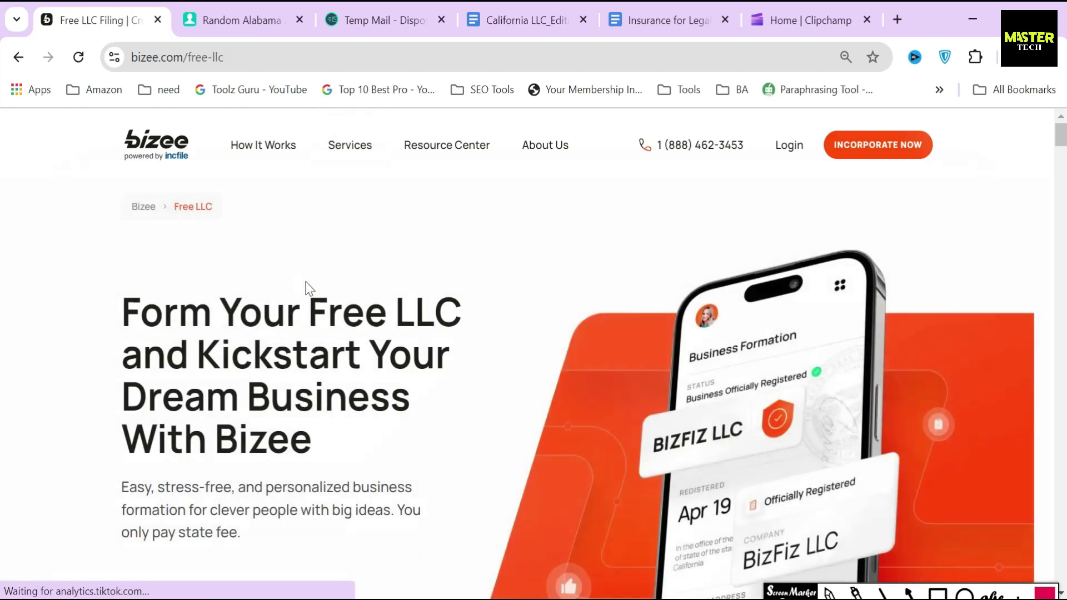
scroll(305, 286, "down", 2)
left_click(230, 439)
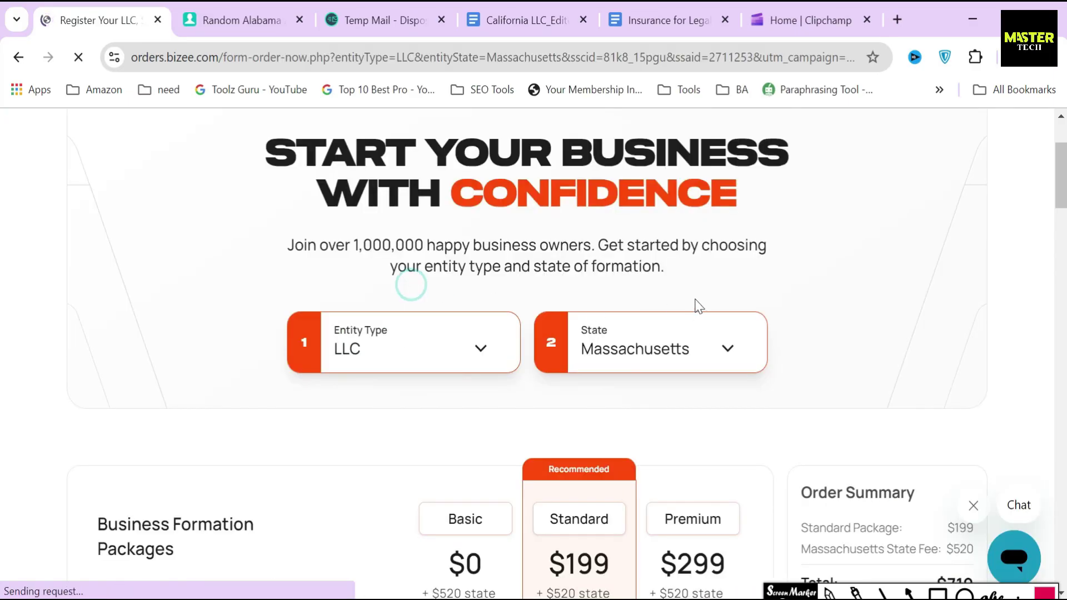
left_click(415, 343)
left_click(389, 406)
scroll(425, 372, "up", 1)
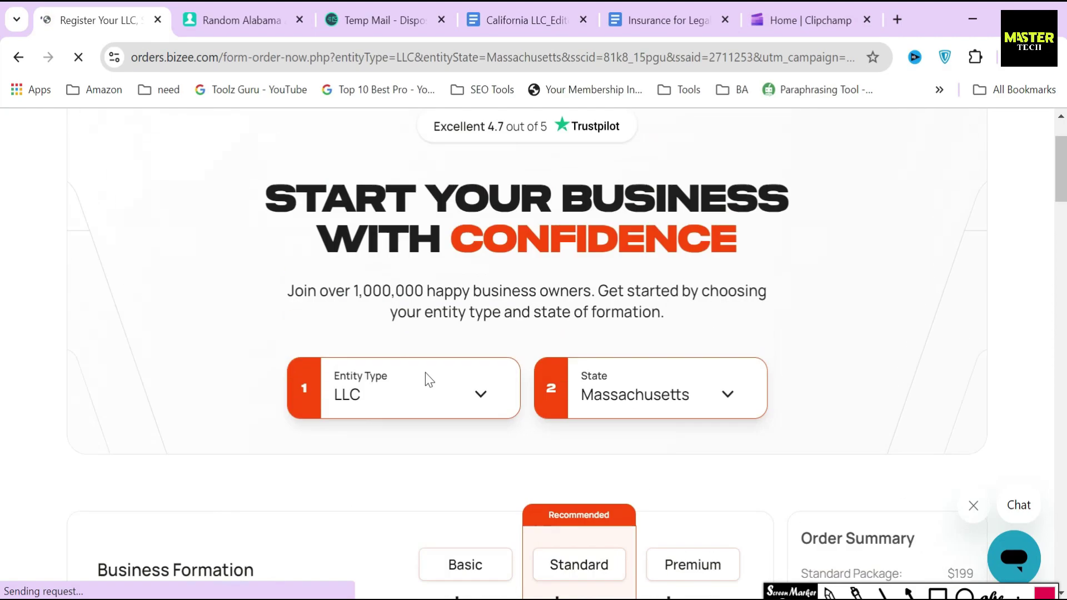
left_click(648, 417)
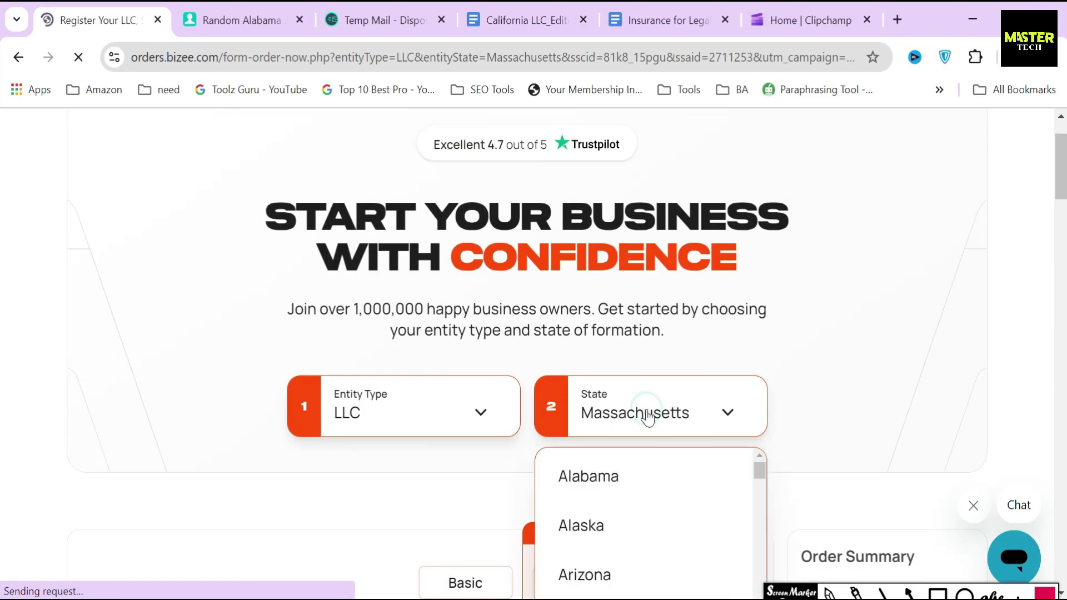
left_click(629, 479)
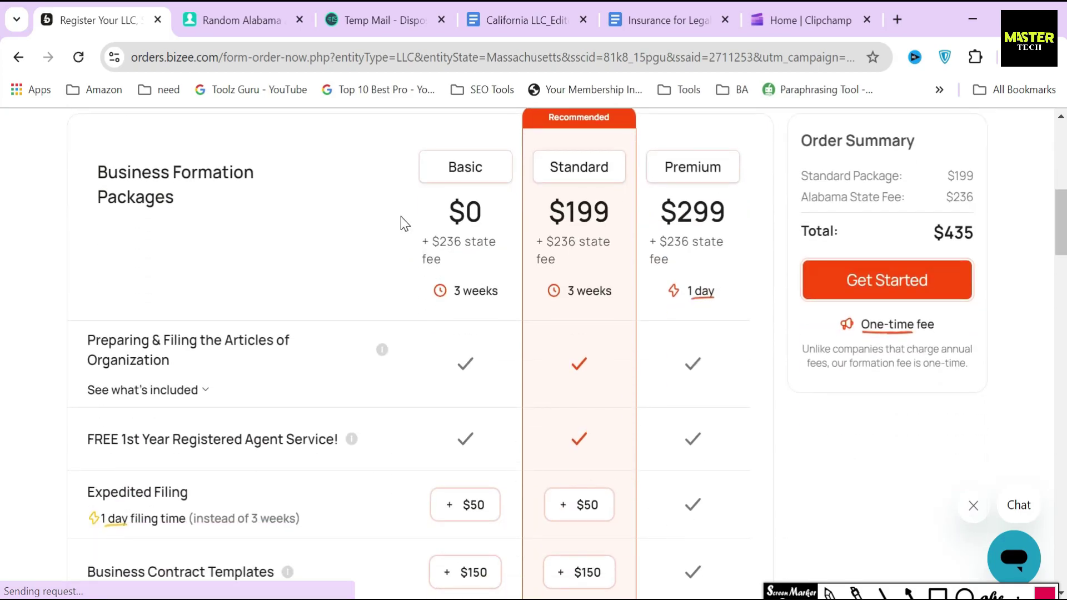
Step: Annotate the Basic, Standard and Premium packages and box the $236 state fee row
left_click(908, 592)
left_click_drag(367, 172, 413, 173)
left_click_drag(489, 166, 539, 166)
left_click_drag(619, 170, 660, 171)
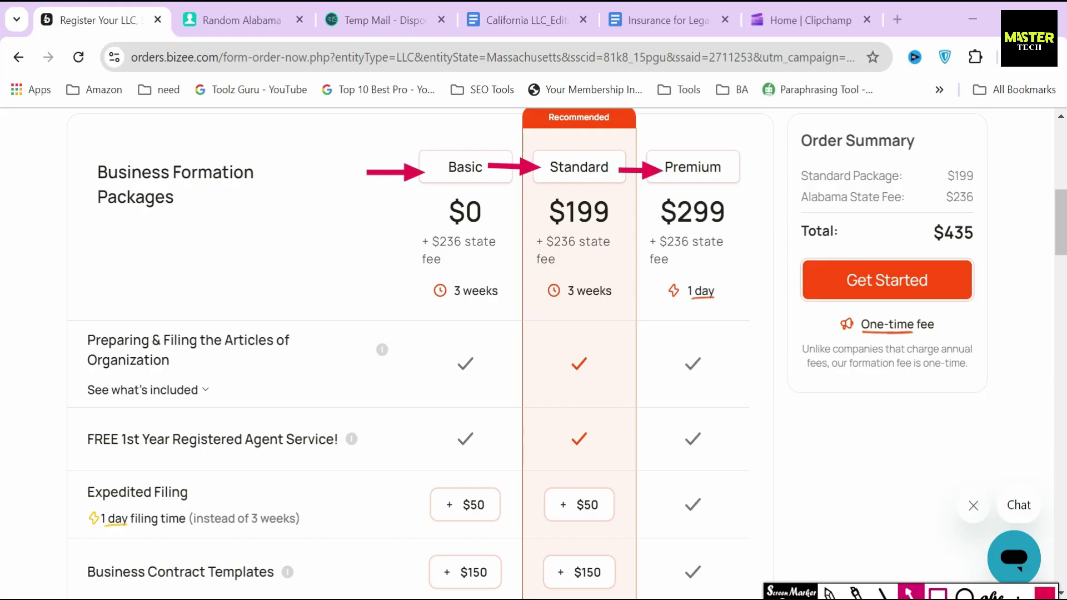
left_click(937, 592)
mouse_move(405, 221)
left_mouse_down()
mouse_move(437, 272)
mouse_move(743, 284)
left_mouse_up()
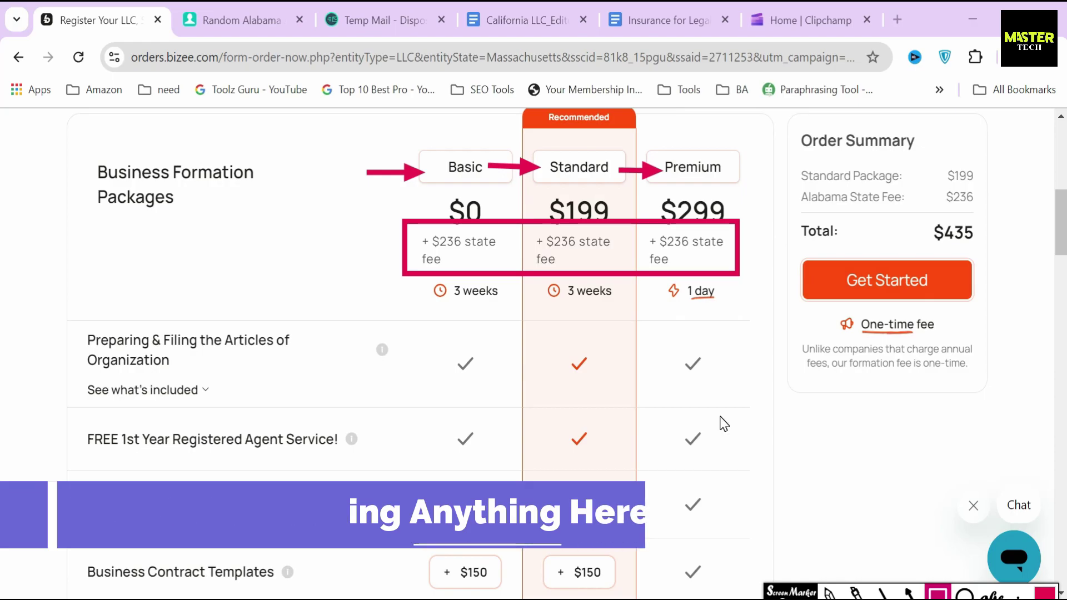
key("Escape")
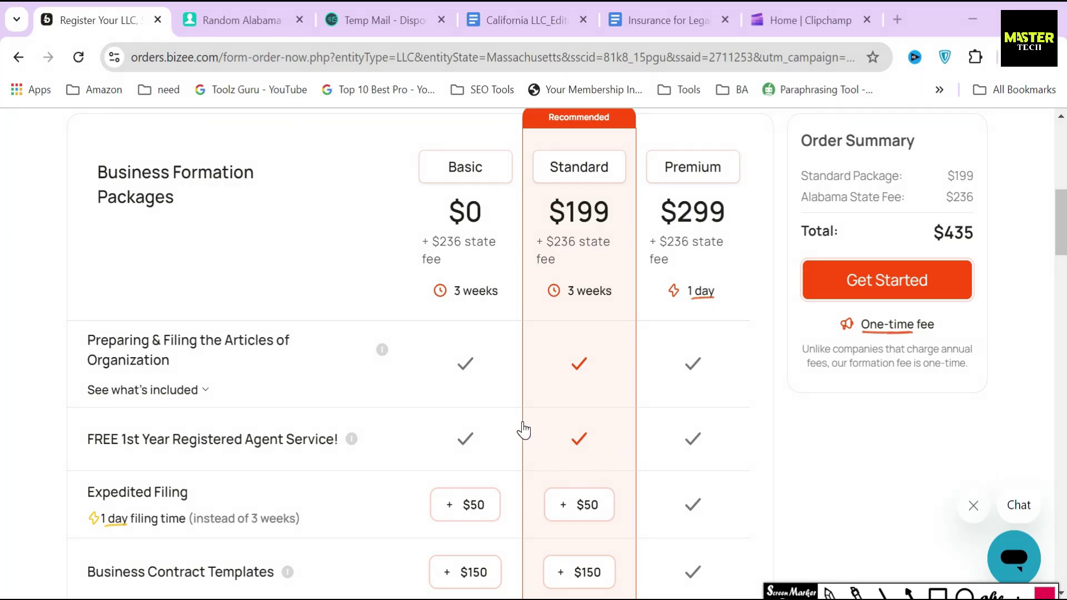
scroll(669, 345, "up", 4)
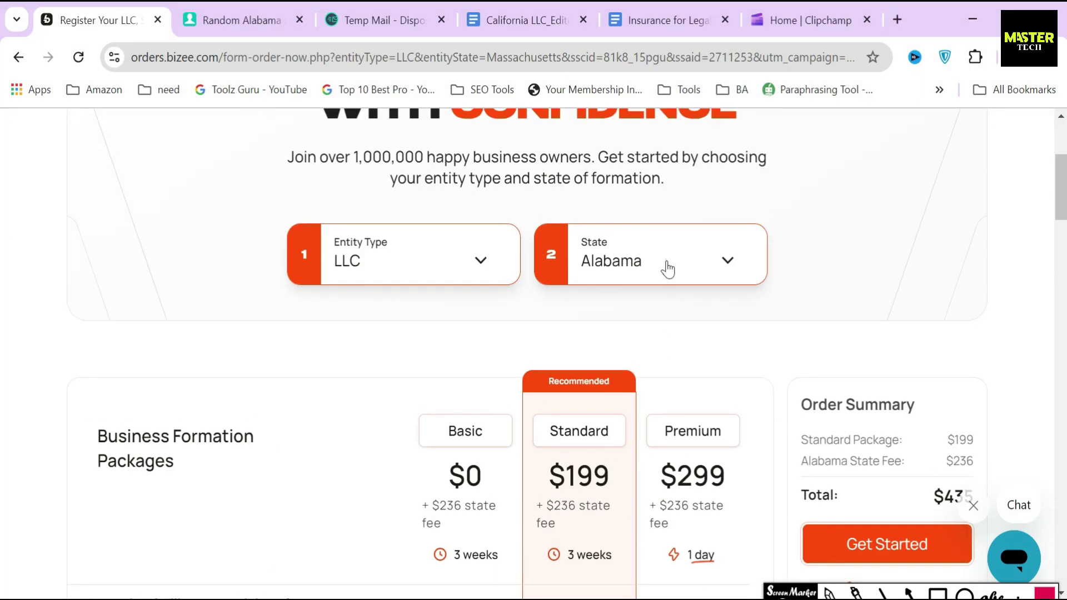
left_click(664, 269)
scroll(662, 357, "down", 5)
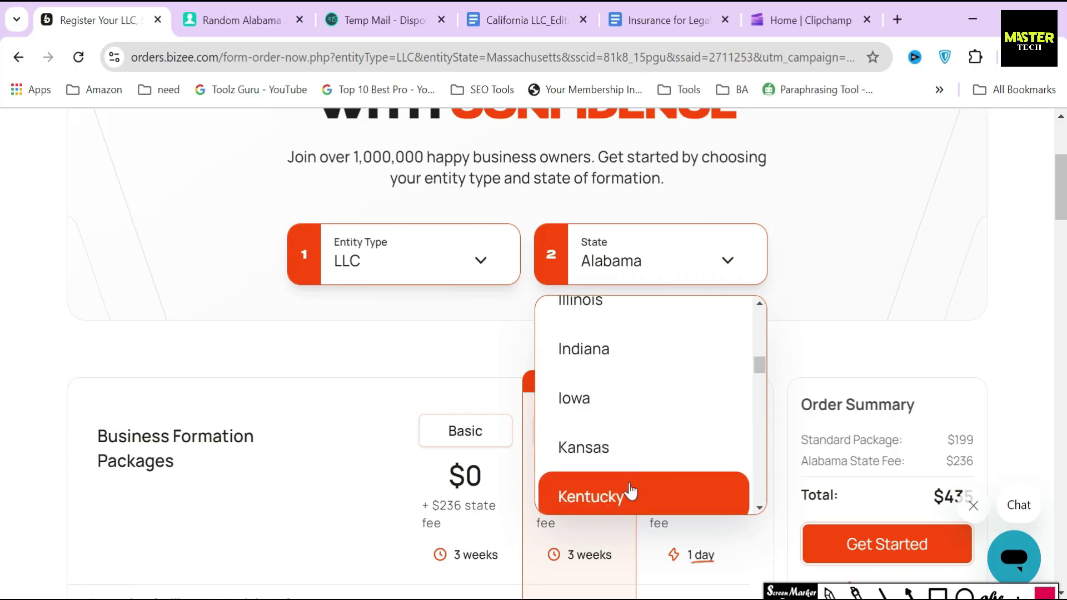
left_click(628, 492)
left_click(938, 593)
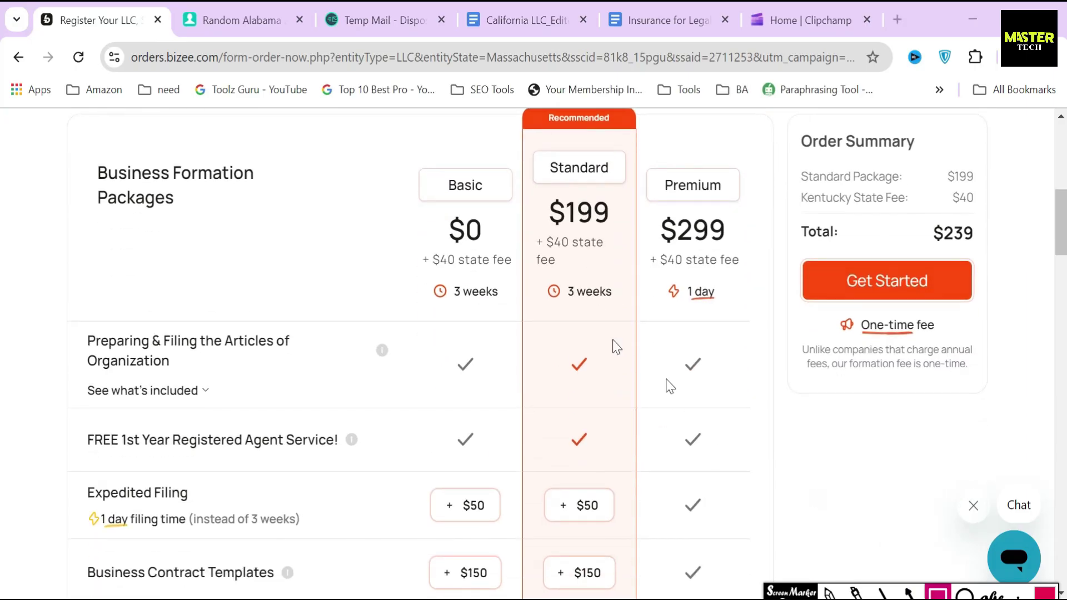
left_click_drag(446, 268, 512, 279)
mouse_move(529, 227)
left_mouse_down()
mouse_move(572, 279)
mouse_move(755, 293)
left_mouse_up()
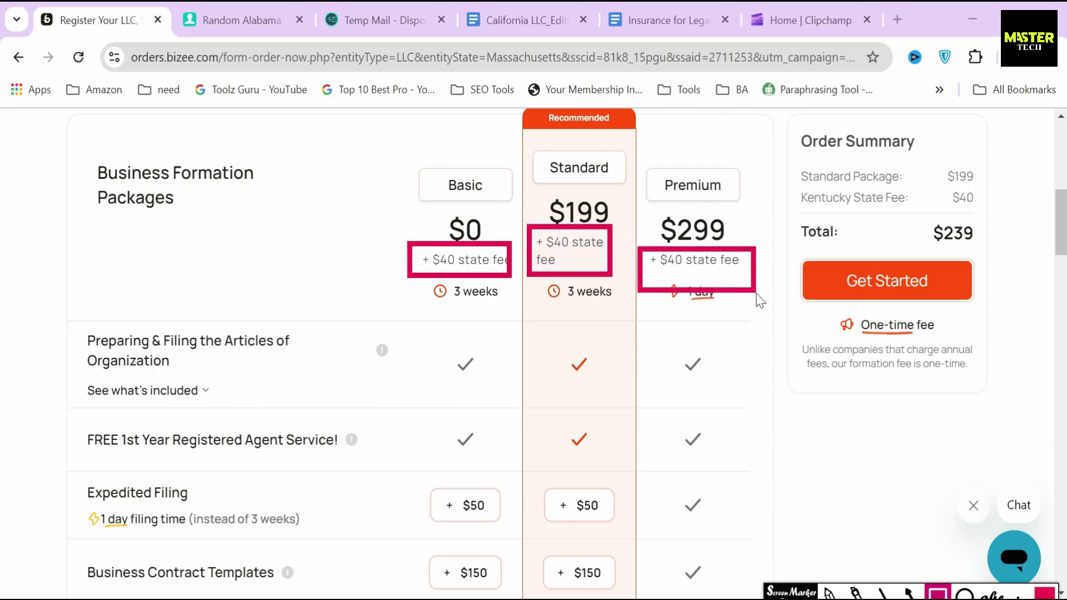
key("Escape")
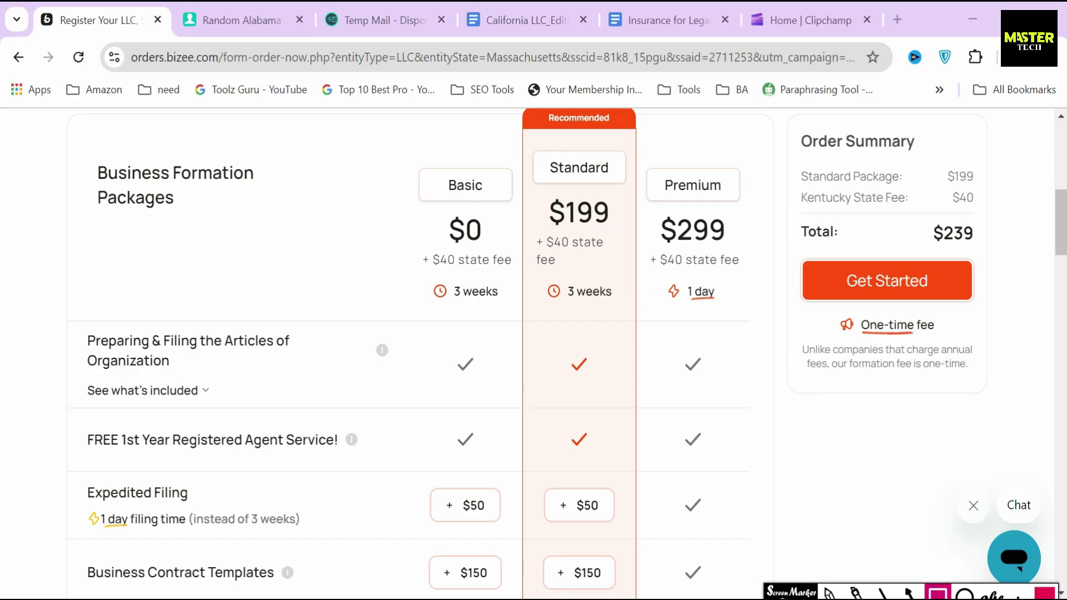
scroll(716, 333, "up", 3)
left_click(685, 175)
scroll(679, 330, "up", 5)
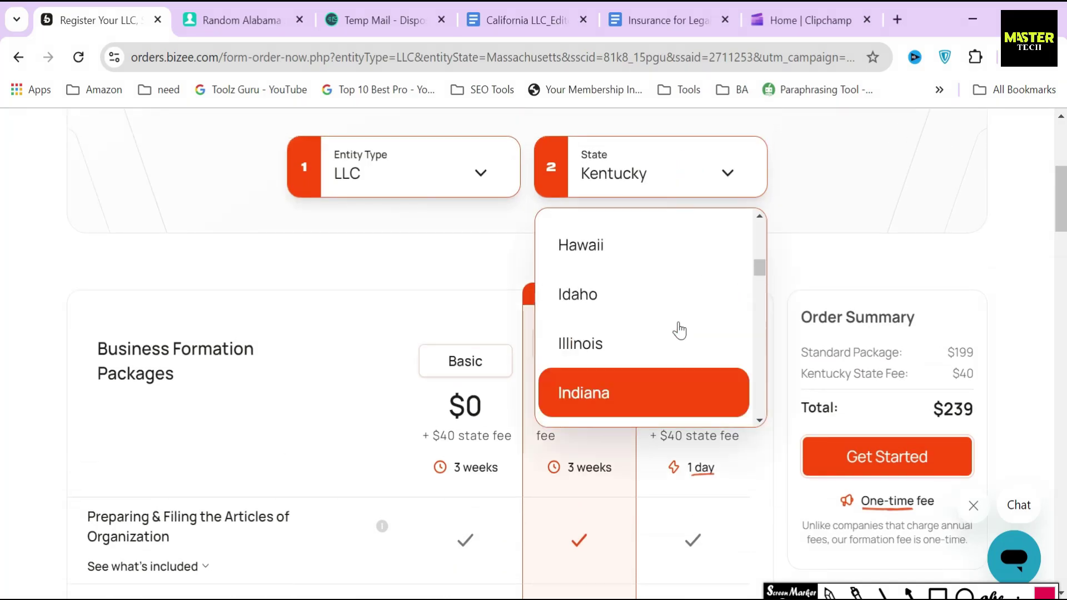
left_click(652, 245)
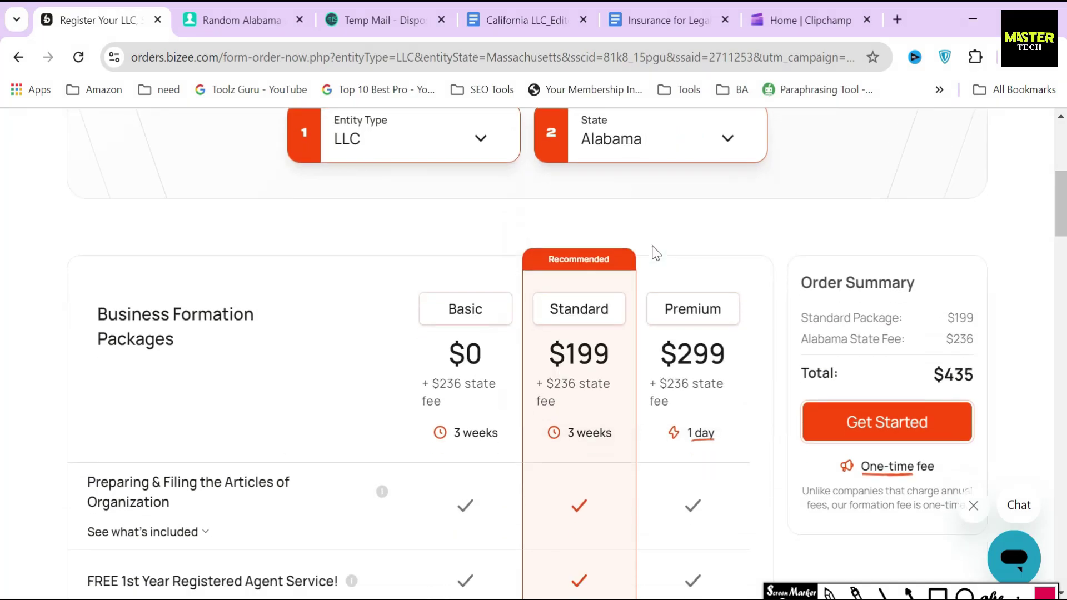
scroll(508, 278, "down", 3)
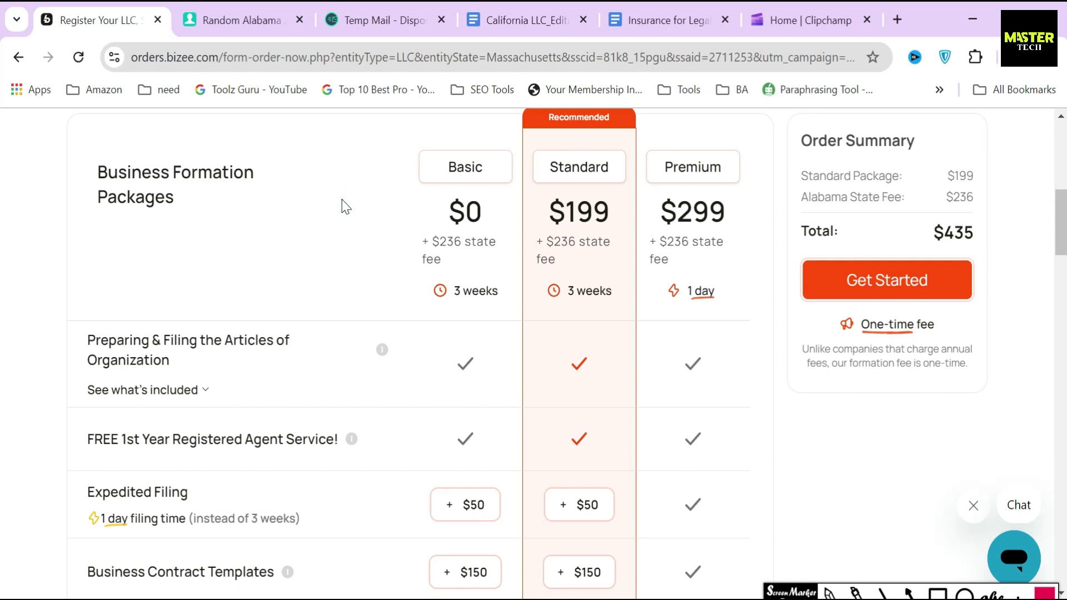
Step: Try the Standard and Premium packages, then settle on the free Basic package
left_click(937, 593)
mouse_move(87, 157)
left_mouse_down()
mouse_move(178, 214)
mouse_move(284, 221)
left_mouse_up()
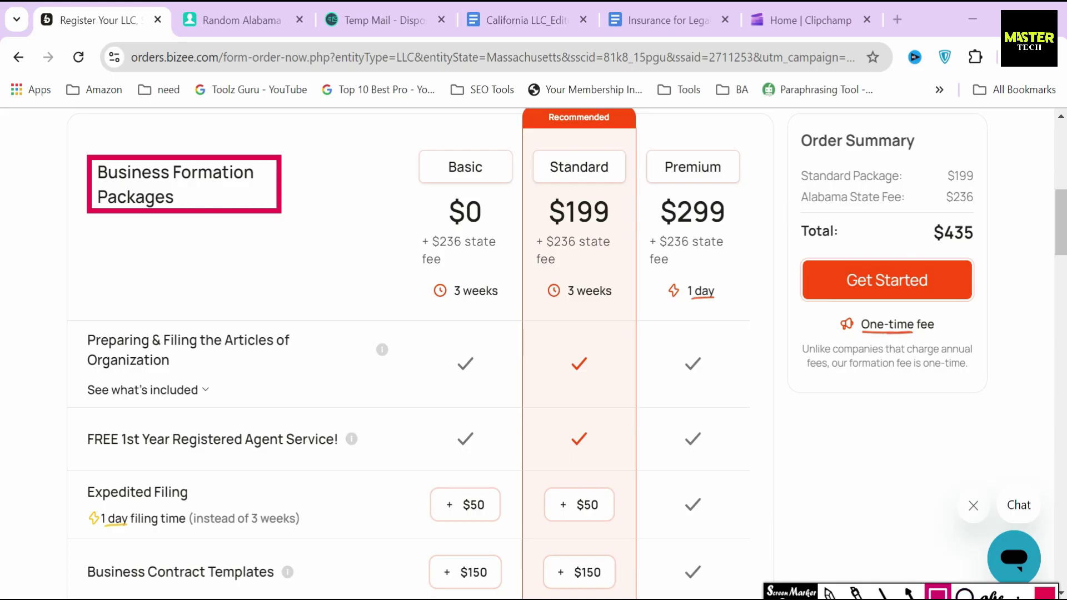
key("ctrl+z")
left_click(938, 594)
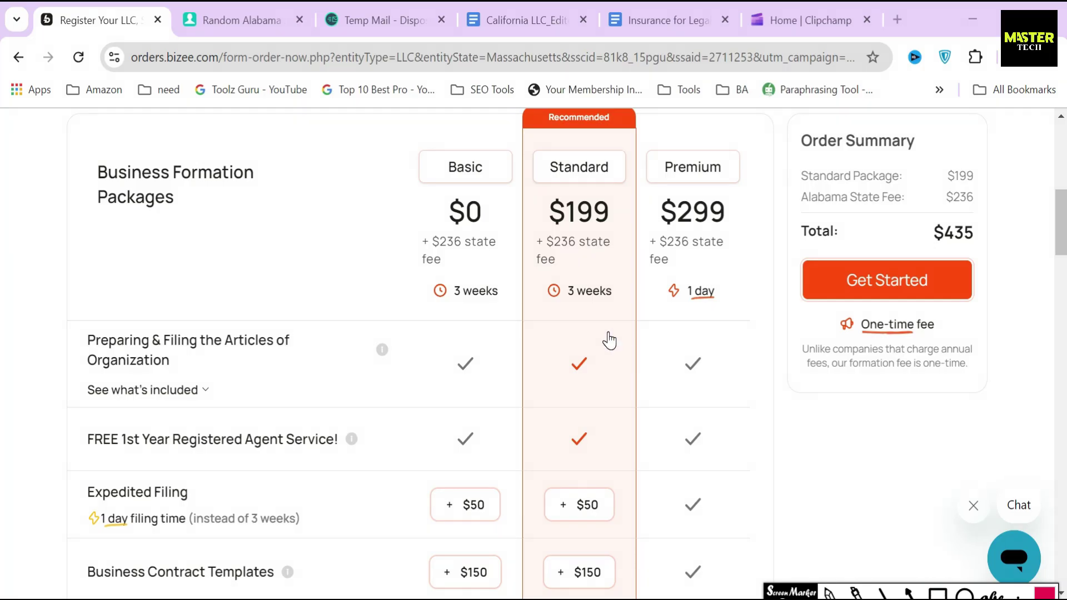
left_click(476, 241)
left_click(566, 222)
left_click(713, 241)
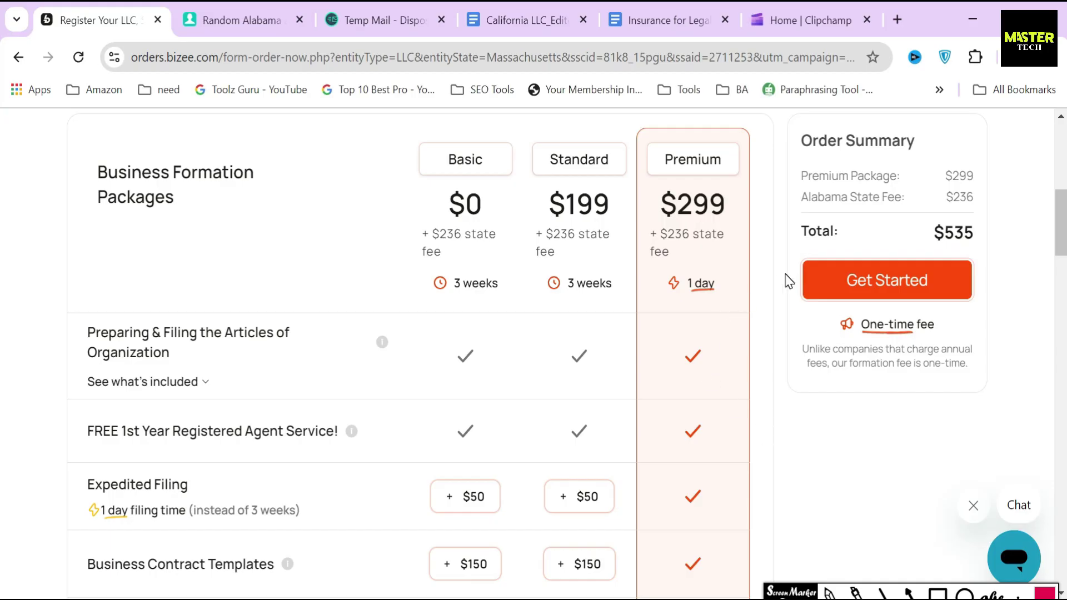
left_click(476, 231)
Step: Box Basic's $0 price, $236 state fee, Articles filing and Unlimited Phone & Email Support features
left_click(938, 592)
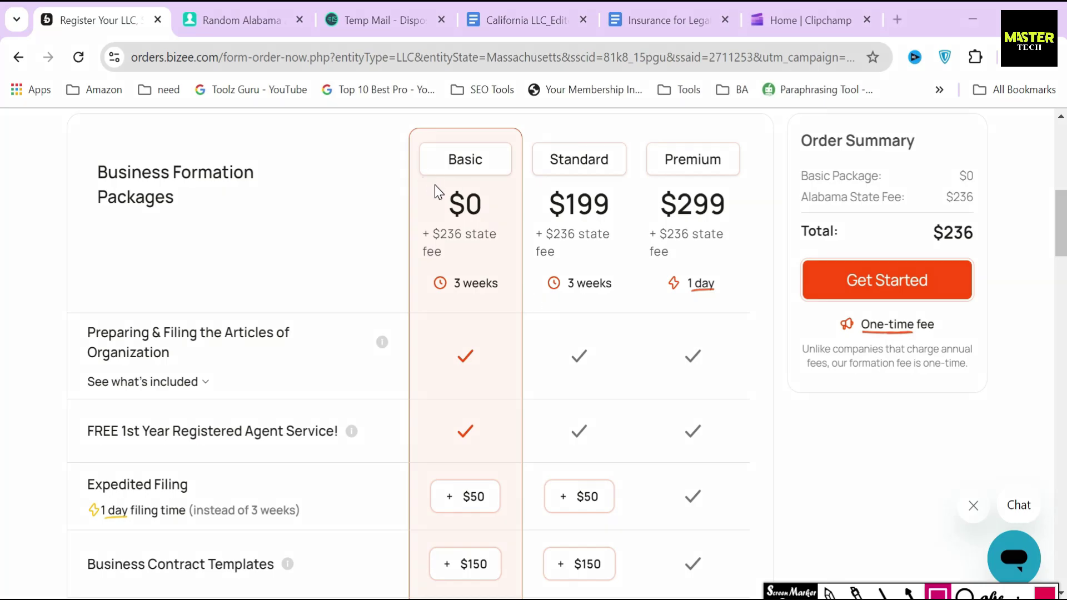
left_click_drag(435, 182, 492, 224)
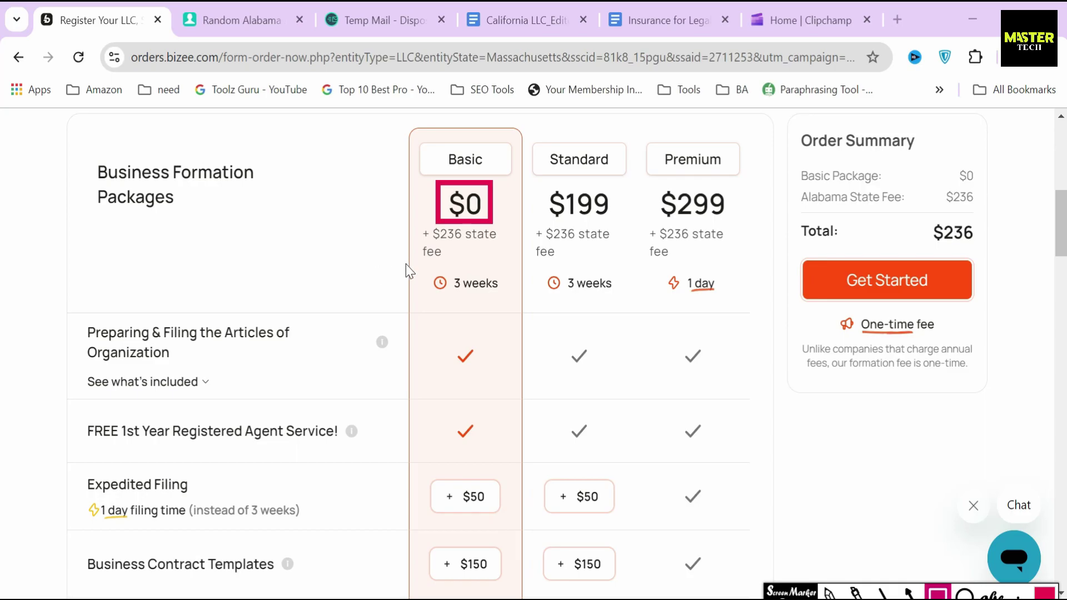
left_click_drag(405, 224, 499, 264)
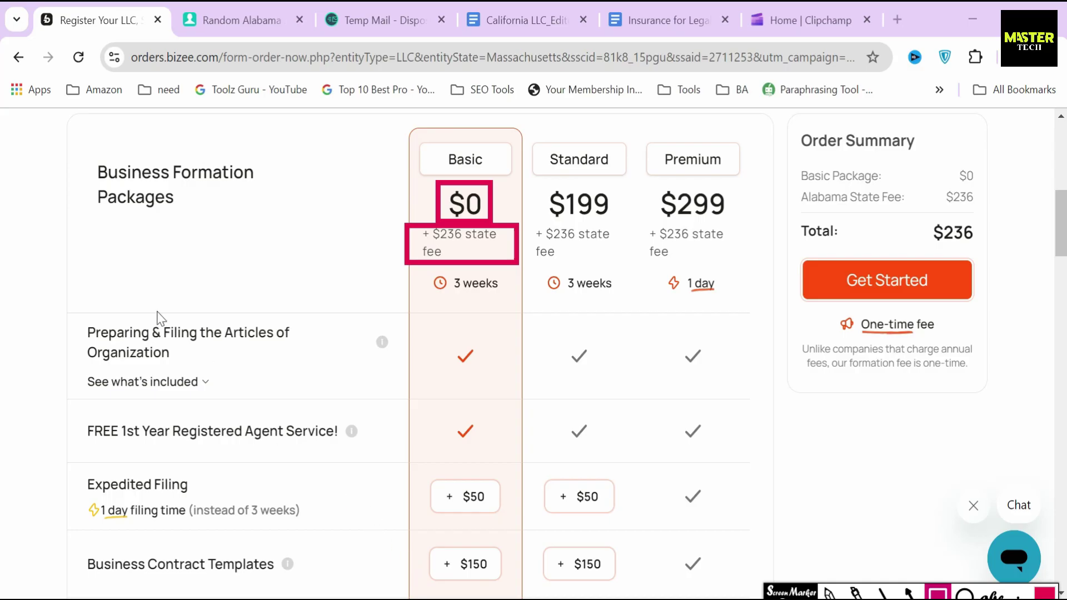
mouse_move(73, 318)
left_mouse_down()
mouse_move(304, 396)
mouse_move(320, 387)
left_mouse_up()
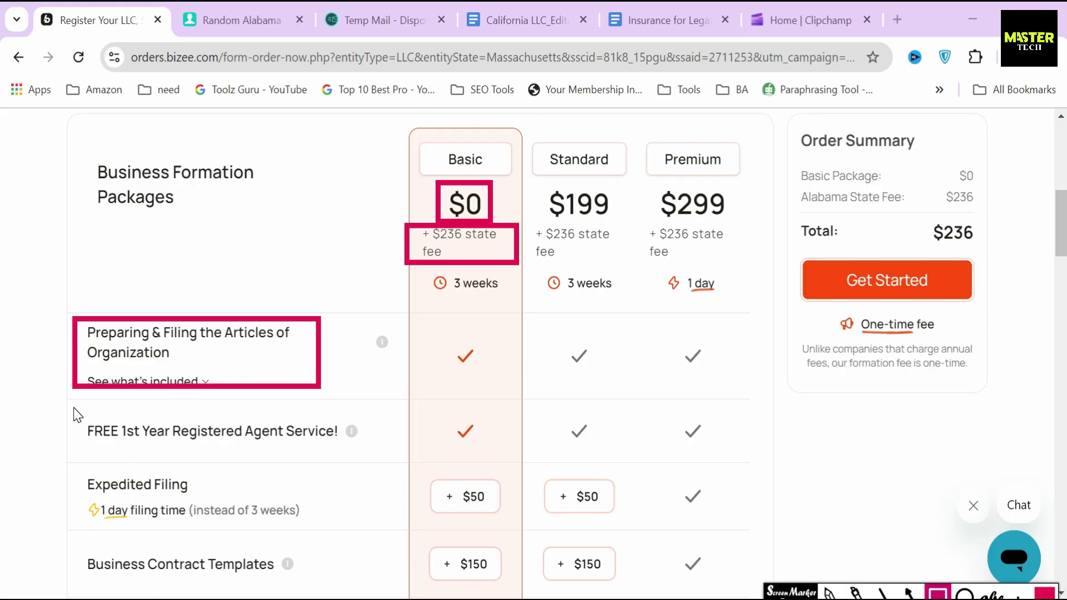
mouse_move(73, 406)
left_mouse_down()
mouse_move(309, 465)
mouse_move(363, 462)
left_mouse_up()
scroll(80, 428, "down", 5)
mouse_move(79, 428)
left_mouse_down()
mouse_move(238, 481)
mouse_move(319, 472)
left_mouse_up()
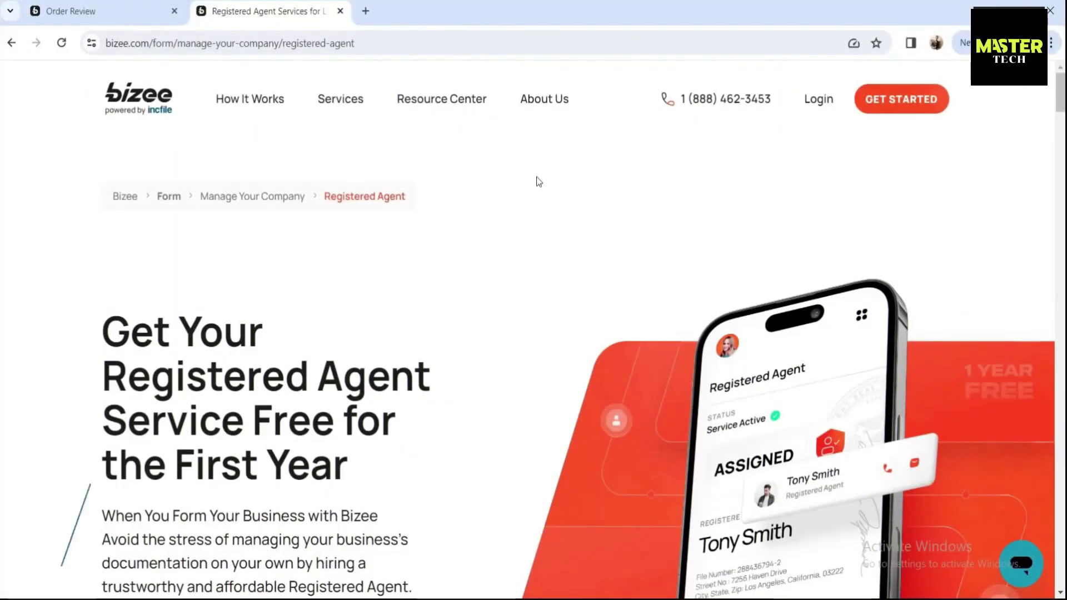
Step: Read the Registered Agent page, highlighting its headline, introduction and the heading question's Yes answer
scroll(101, 321, "down", 1)
scroll(102, 321, "down", 1)
left_click_drag(102, 167, 404, 313)
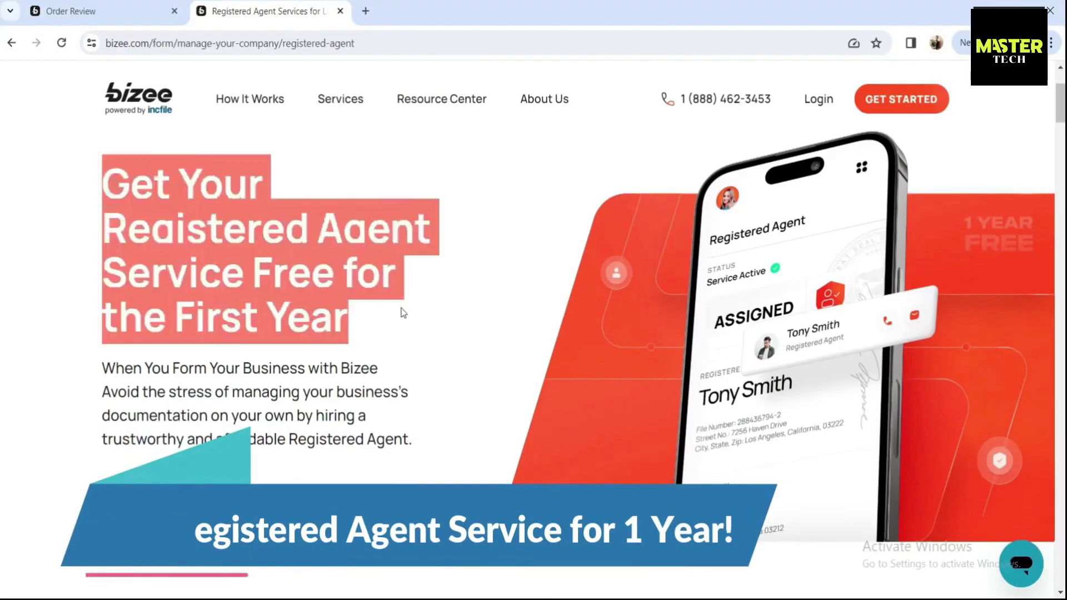
left_click(403, 312)
scroll(110, 303, "down", 1)
left_click_drag(104, 295, 424, 366)
left_click(303, 445)
scroll(298, 445, "down", 8)
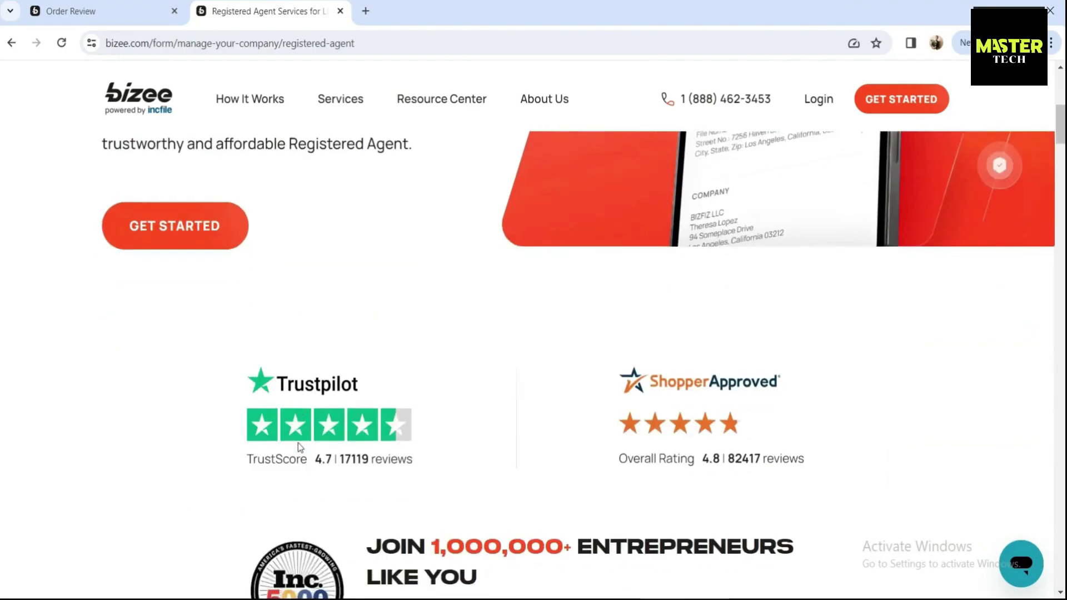
scroll(298, 442, "down", 2)
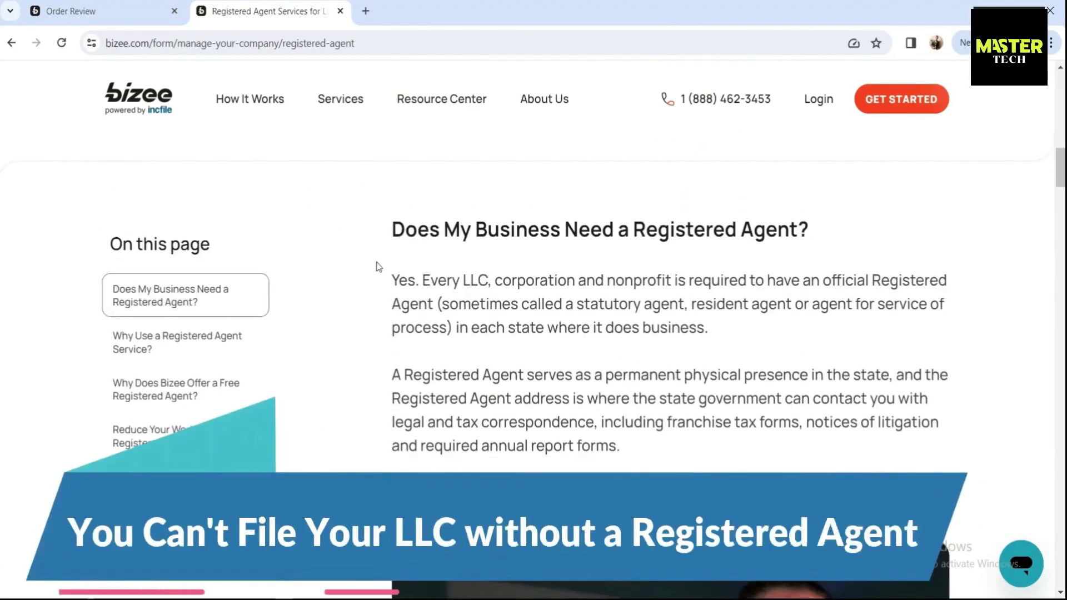
left_click_drag(391, 229, 811, 233)
left_click_drag(431, 286, 390, 287)
Step: Jump to the Why Use, Why Free and Reduce Your Workload sections, then return to the top
left_click(390, 287)
left_click(163, 347)
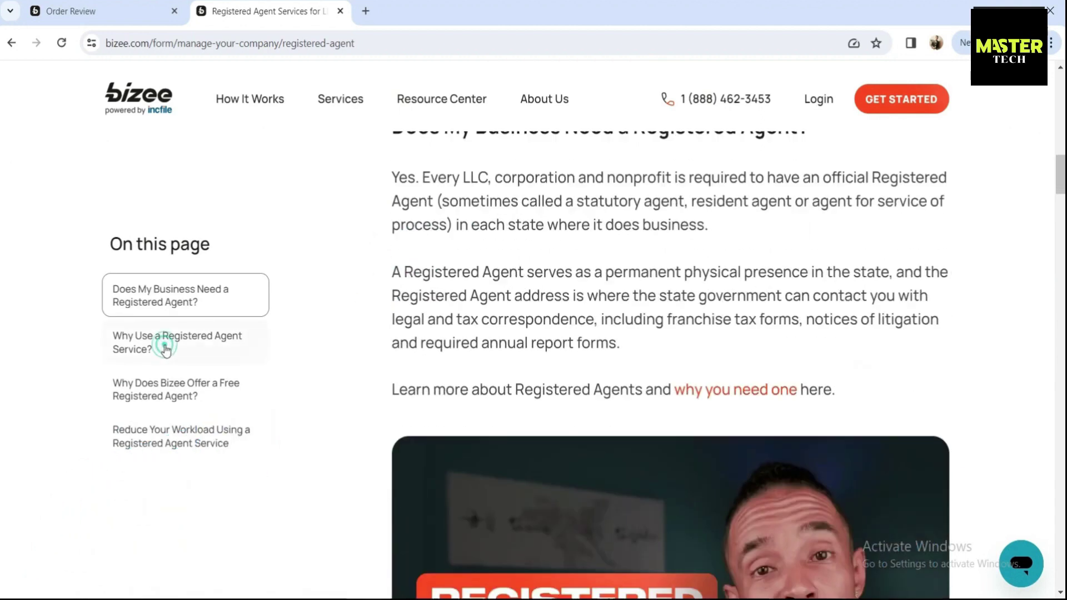
left_click(171, 385)
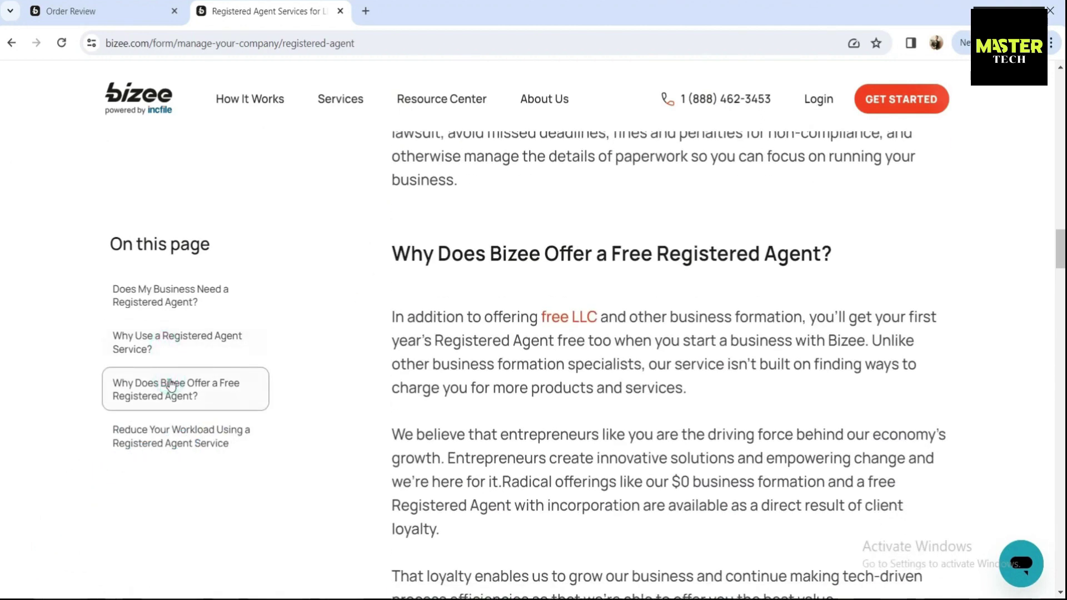
left_click(174, 421)
scroll(396, 400, "down", 20)
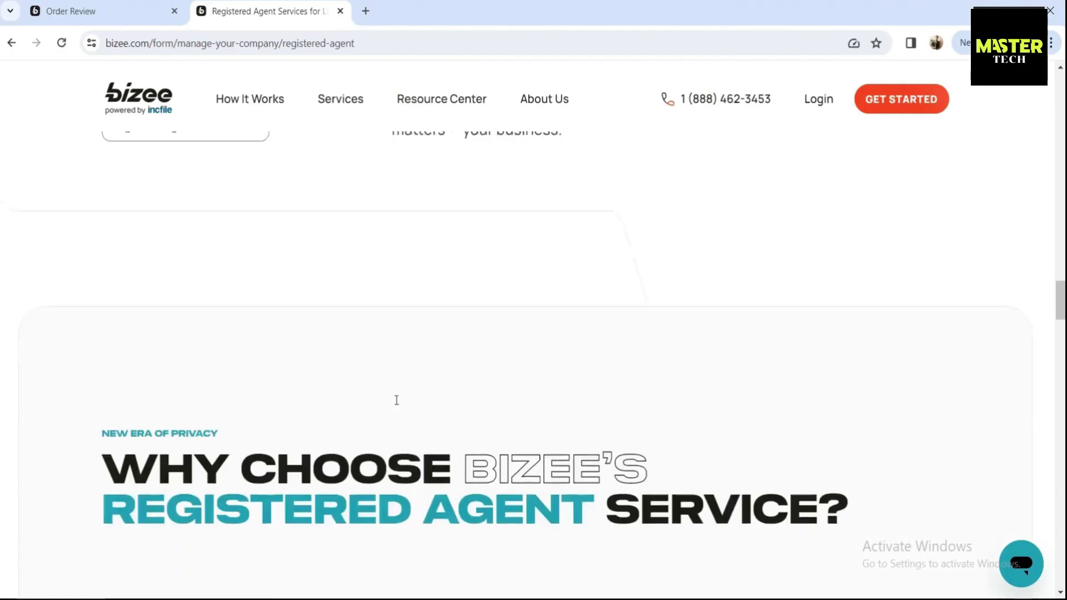
scroll(396, 400, "down", 20)
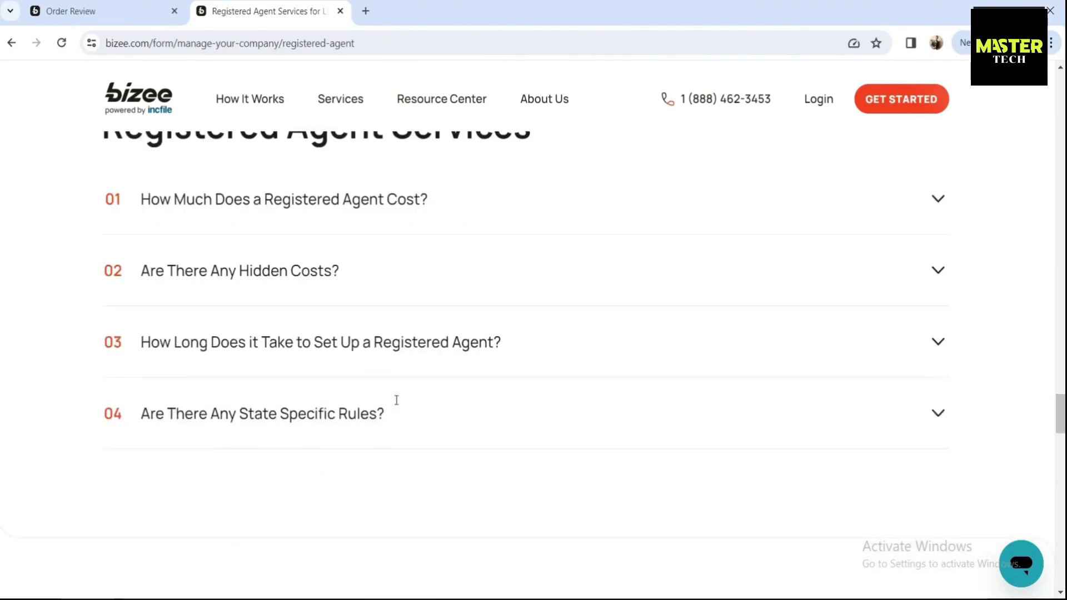
scroll(396, 400, "down", 15)
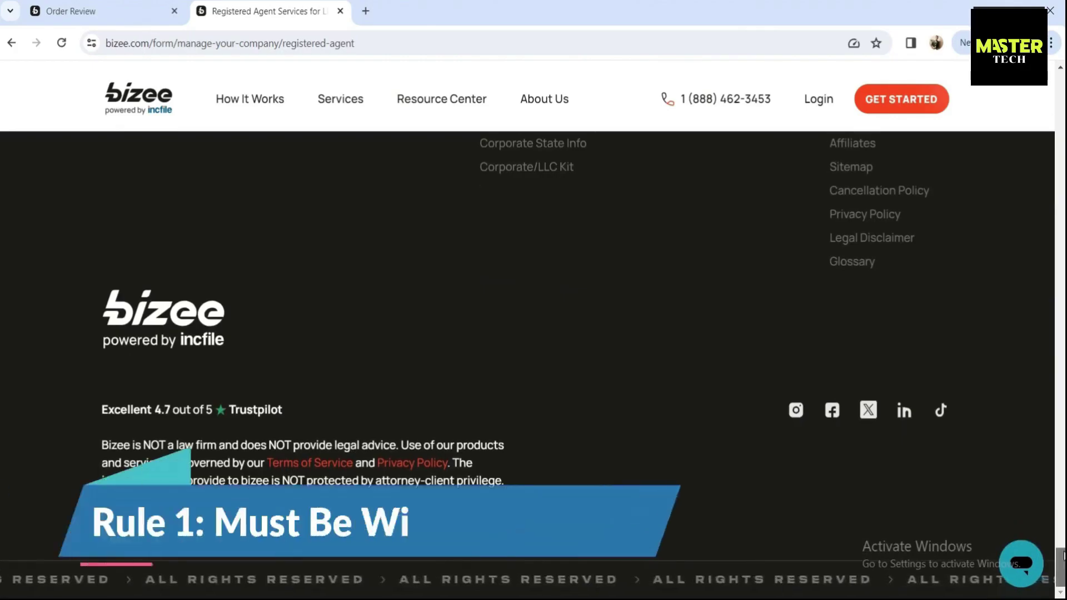
key("Home")
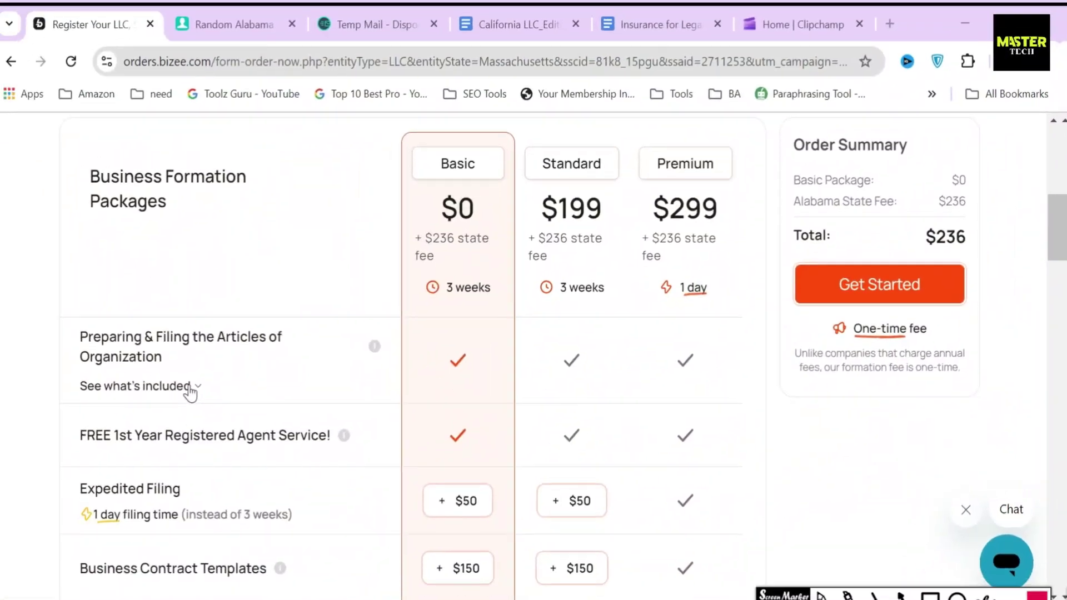
Step: Reveal what the Articles of Organization filing includes and box Unlimited Name Searches
left_click(191, 387)
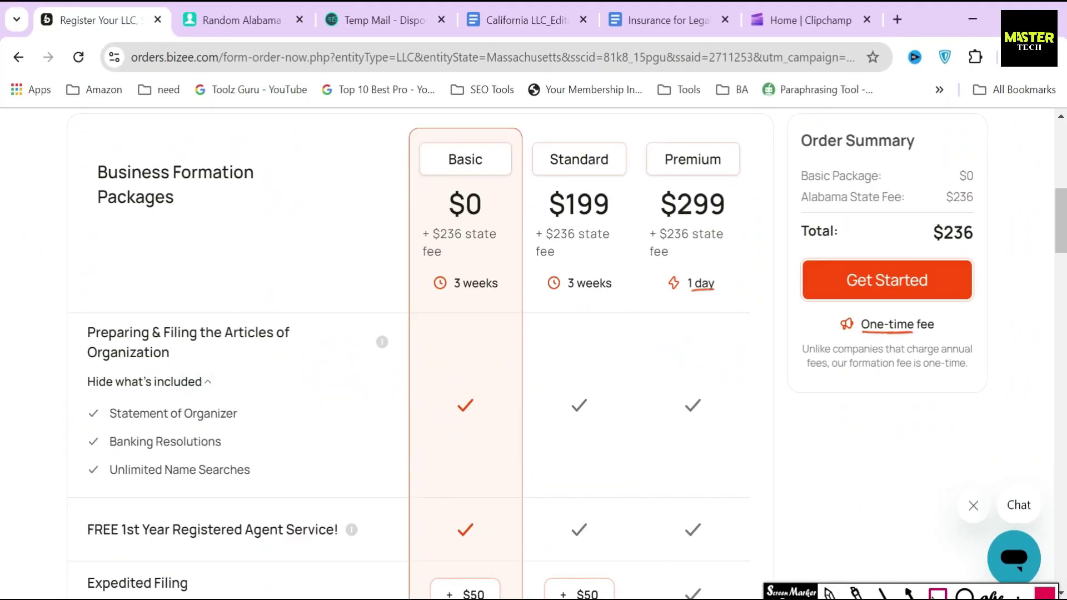
left_click(936, 595)
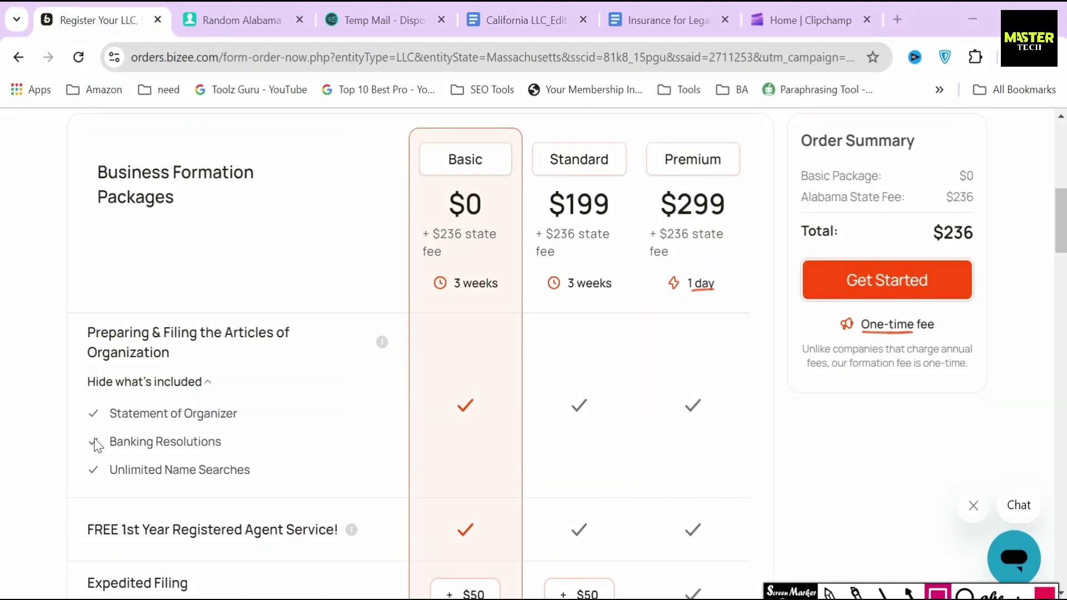
left_click_drag(91, 450, 265, 489)
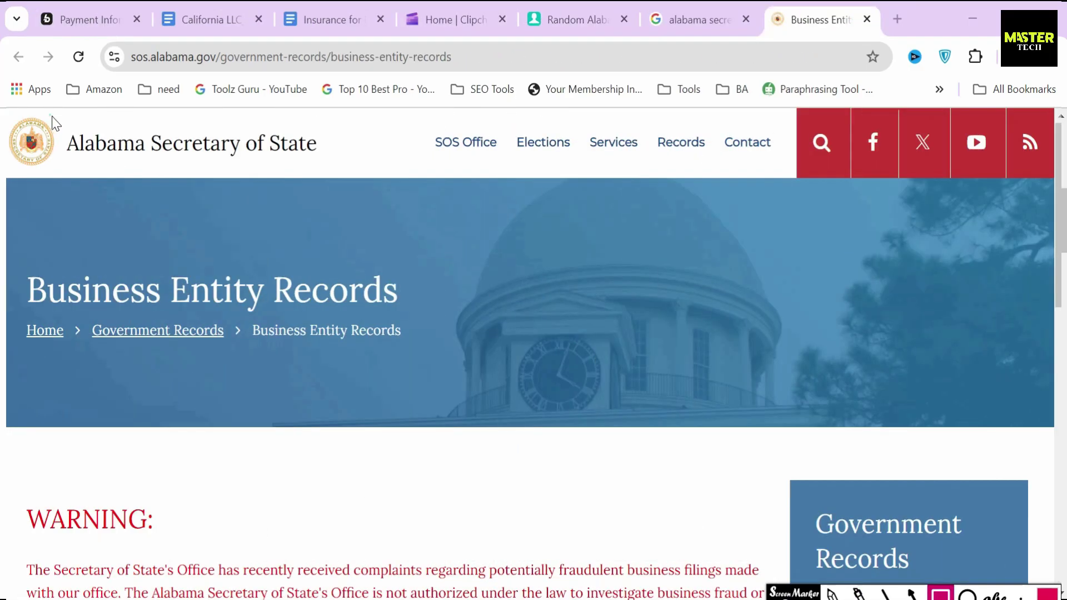
Step: Box the Alabama Secretary of State heading and its entity search options
left_click_drag(52, 117, 351, 173)
left_click_drag(15, 254, 445, 318)
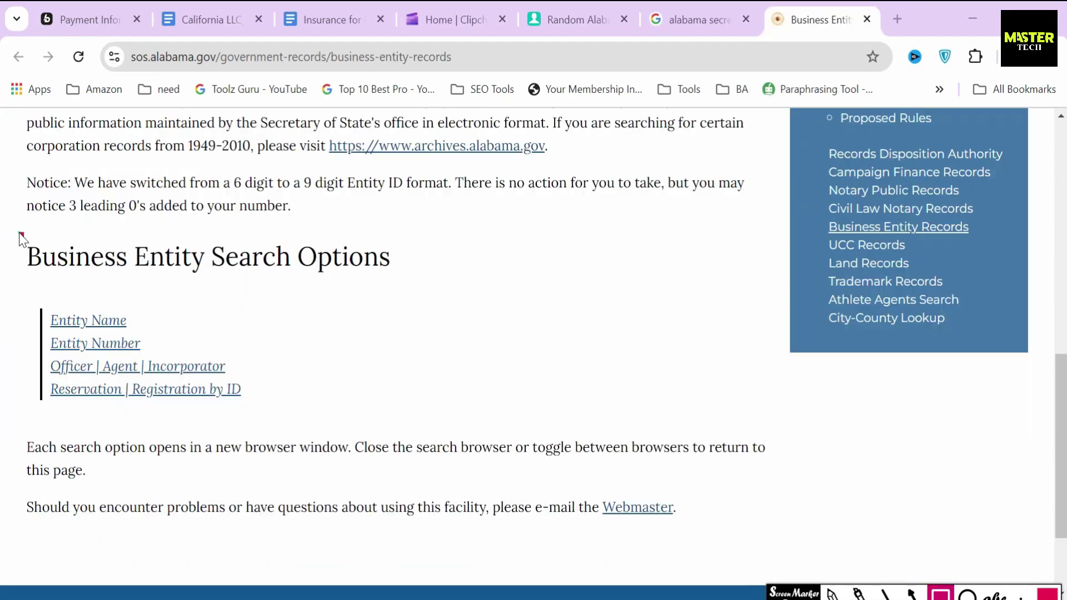
left_click_drag(22, 234, 440, 286)
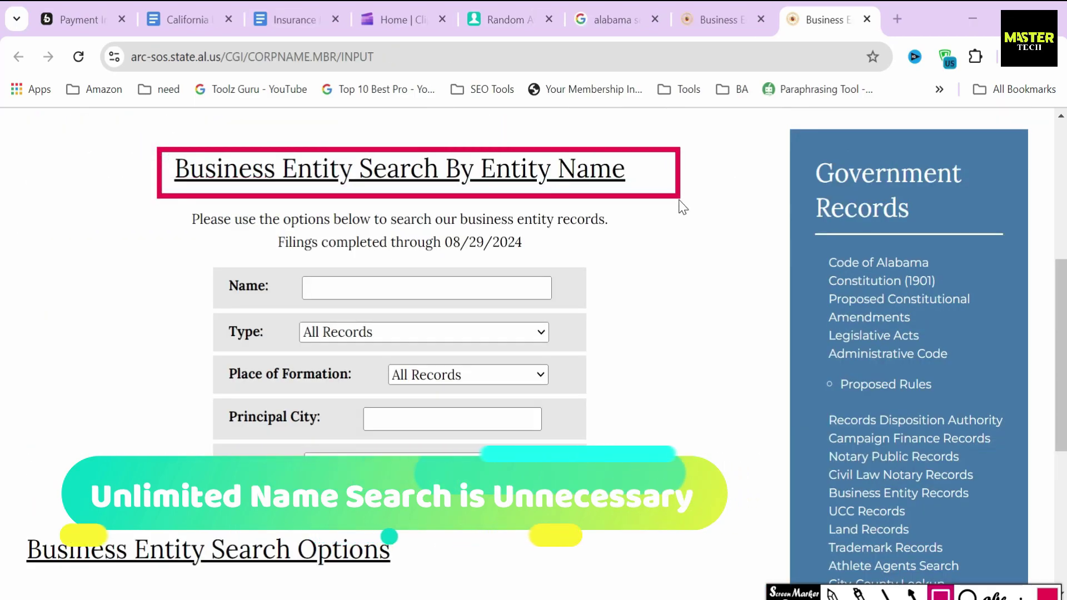
Step: Search Alabama entity names for 'real esta', then box Bizee's Standard $199 price
left_click_drag(131, 301, 253, 301)
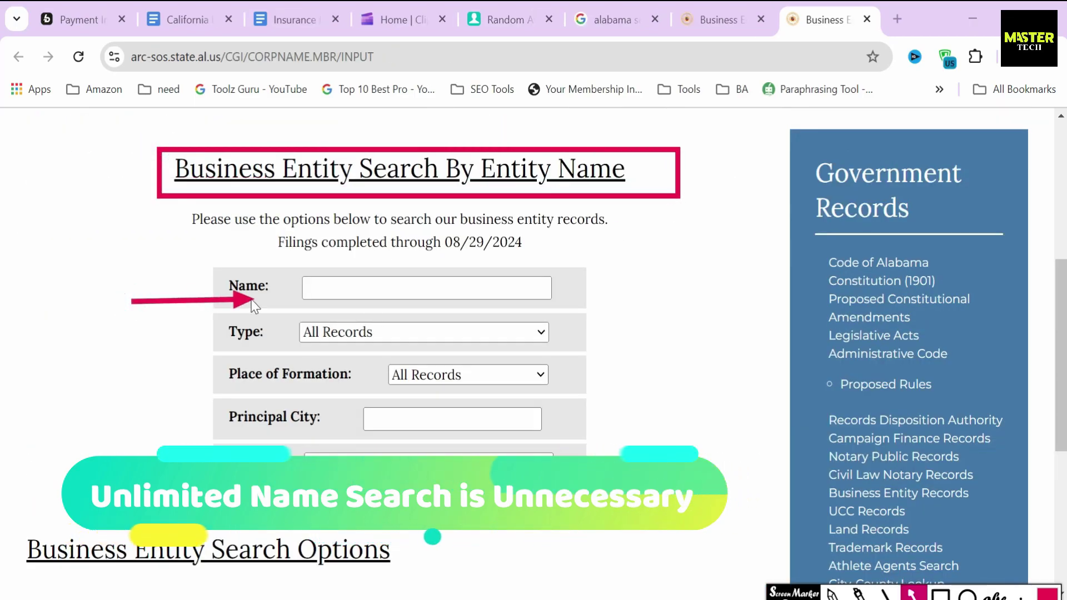
type("real esta")
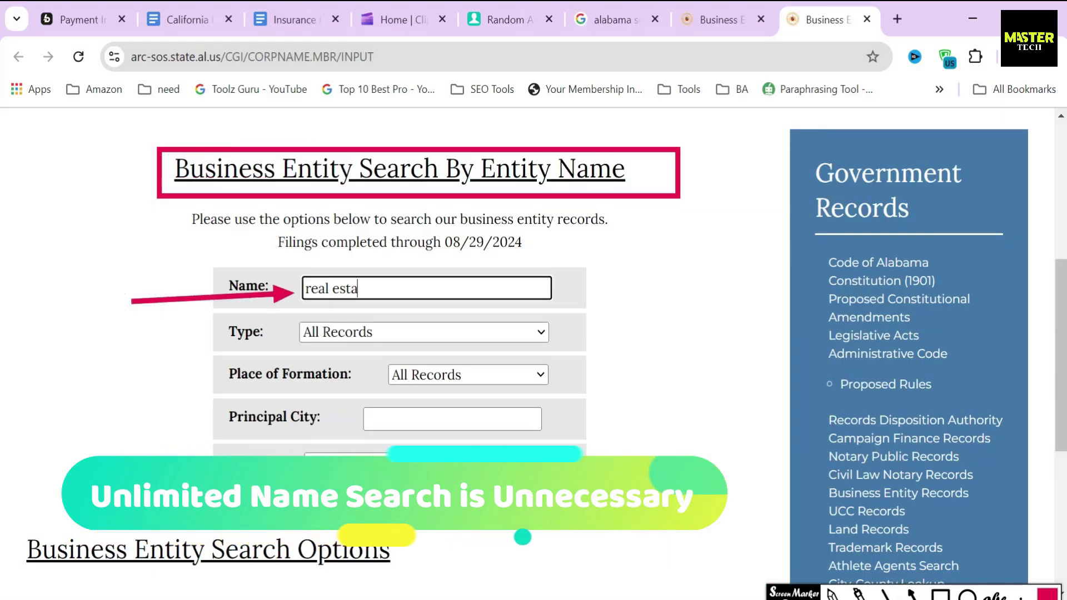
key("Return")
left_click(211, 199)
scroll(296, 280, "down", 15)
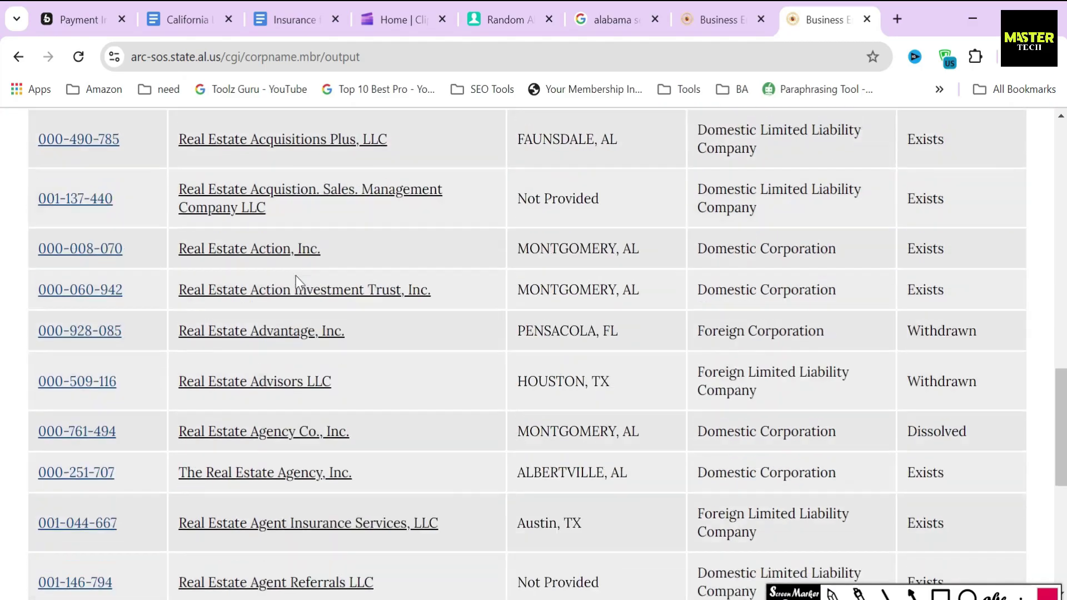
scroll(295, 281, "up", 4)
scroll(296, 280, "up", 5)
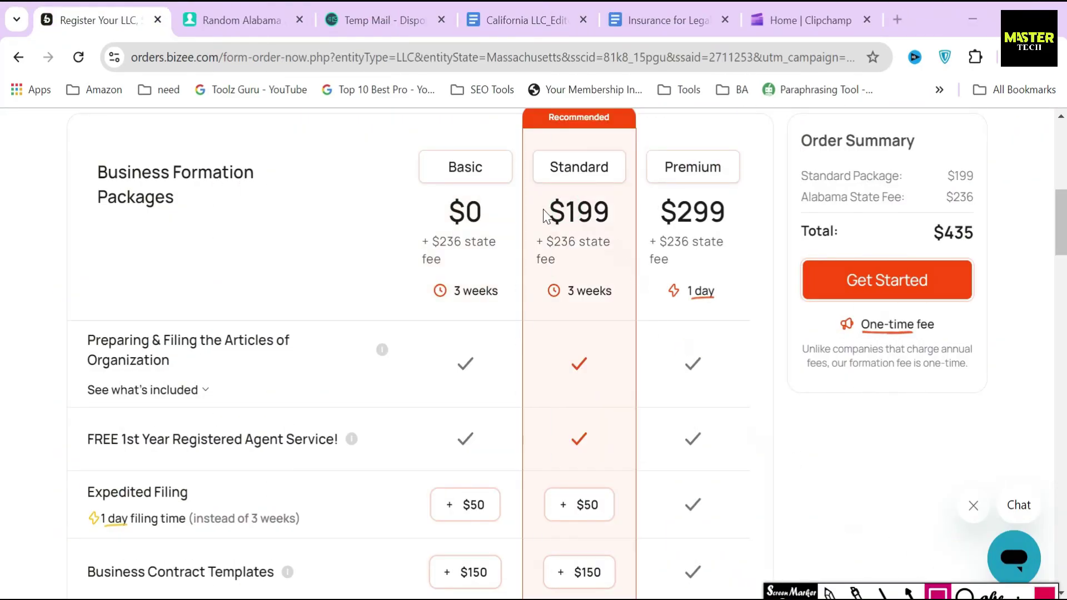
left_click_drag(562, 224, 629, 233)
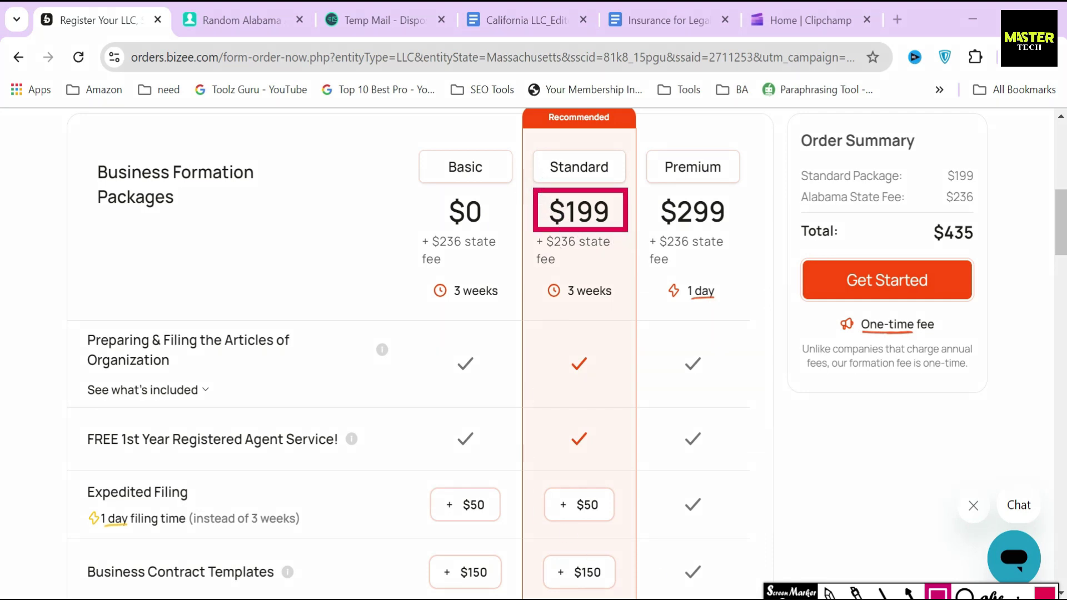
scroll(276, 463, "down", 5)
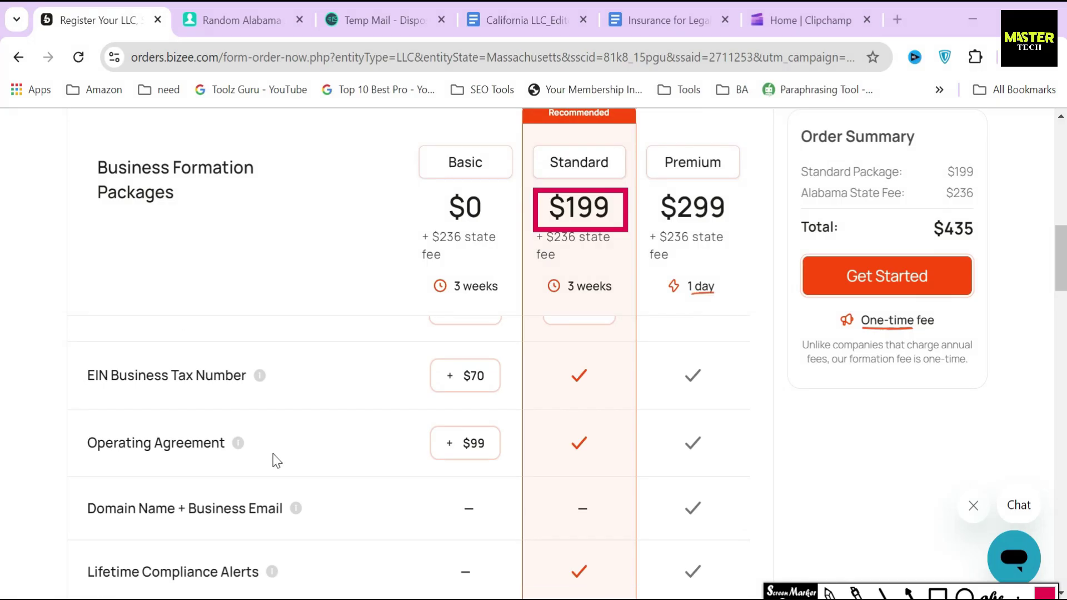
scroll(889, 517, "down", 1)
left_click(937, 593)
mouse_move(76, 330)
left_mouse_down()
mouse_move(150, 381)
mouse_move(280, 376)
left_mouse_up()
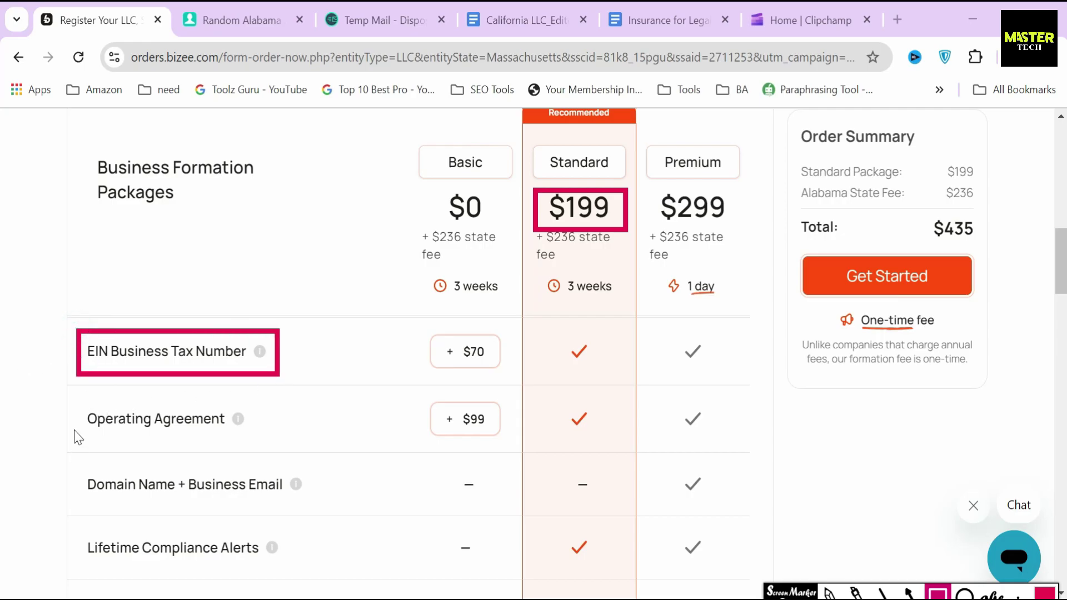
mouse_move(80, 395)
left_mouse_down()
mouse_move(171, 446)
mouse_move(253, 444)
left_mouse_up()
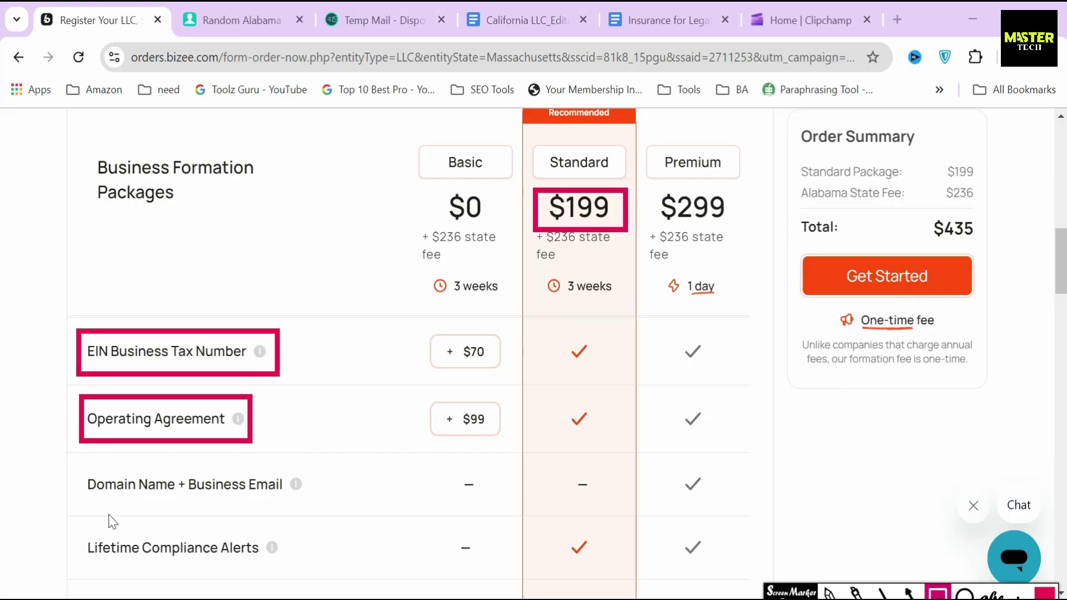
mouse_move(73, 527)
left_mouse_down()
mouse_move(242, 582)
mouse_move(288, 575)
left_mouse_up()
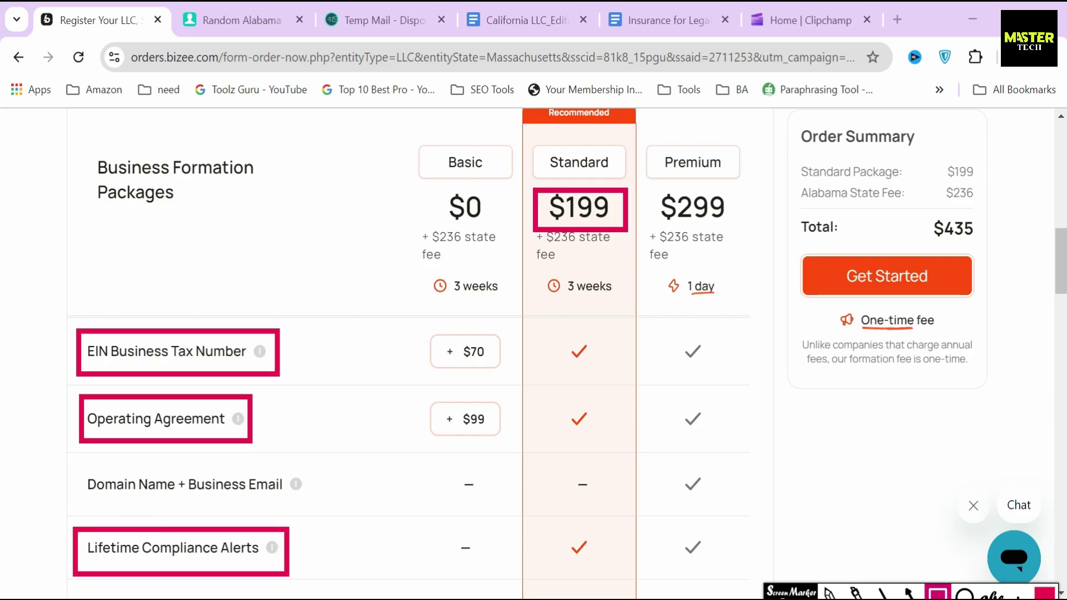
scroll(76, 369, "down", 5)
left_click_drag(76, 369, 324, 411)
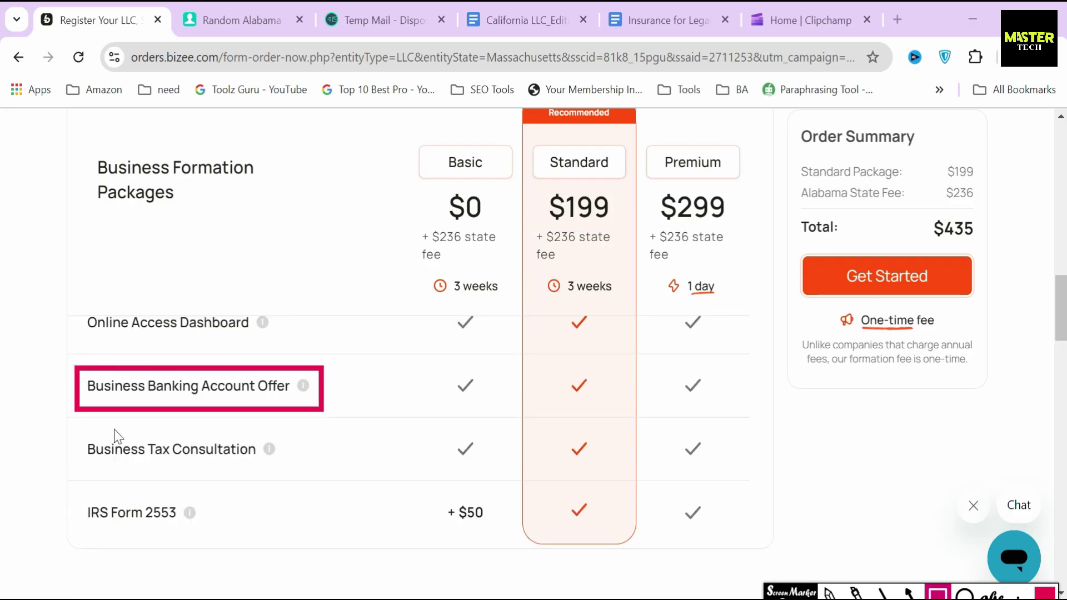
mouse_move(73, 429)
left_mouse_down()
mouse_move(119, 469)
mouse_move(294, 475)
left_mouse_up()
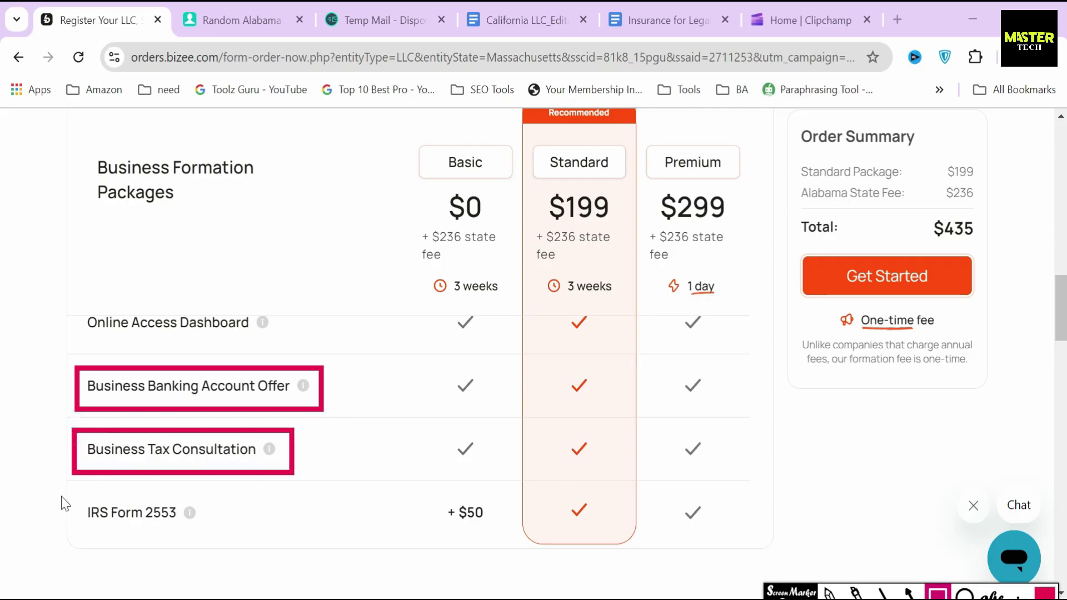
mouse_move(72, 492)
left_mouse_down()
mouse_move(100, 524)
mouse_move(261, 544)
left_mouse_up()
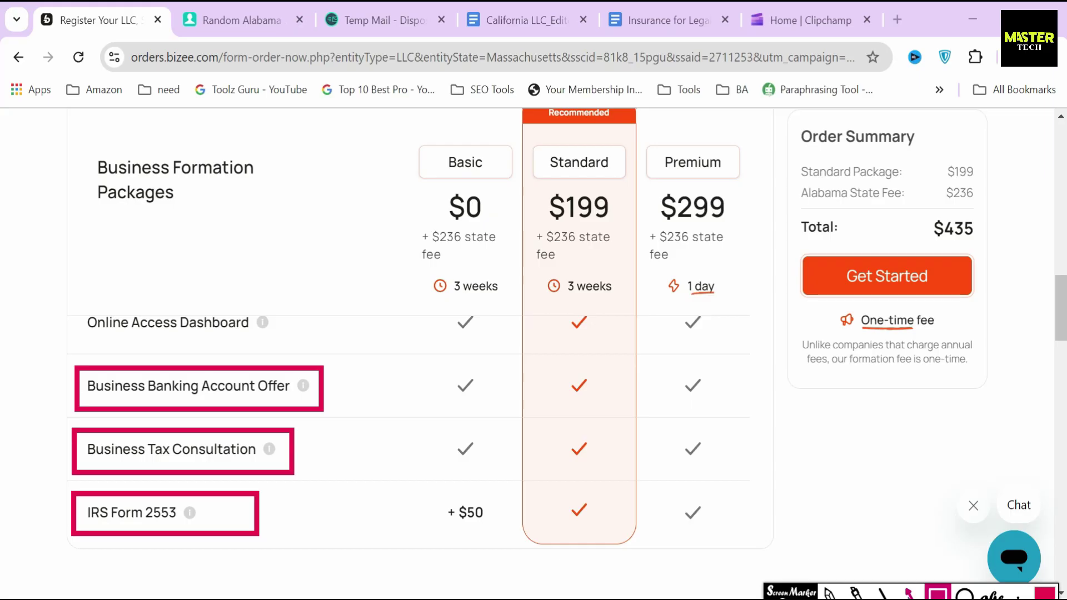
key("Escape")
left_click_drag(351, 455, 303, 459)
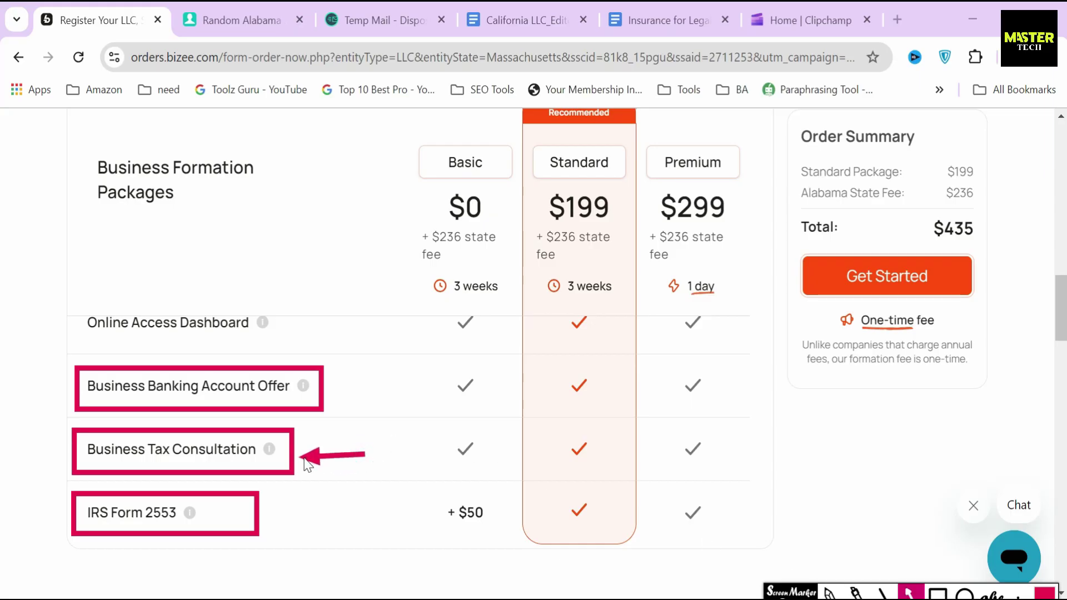
left_click_drag(25, 451, 63, 453)
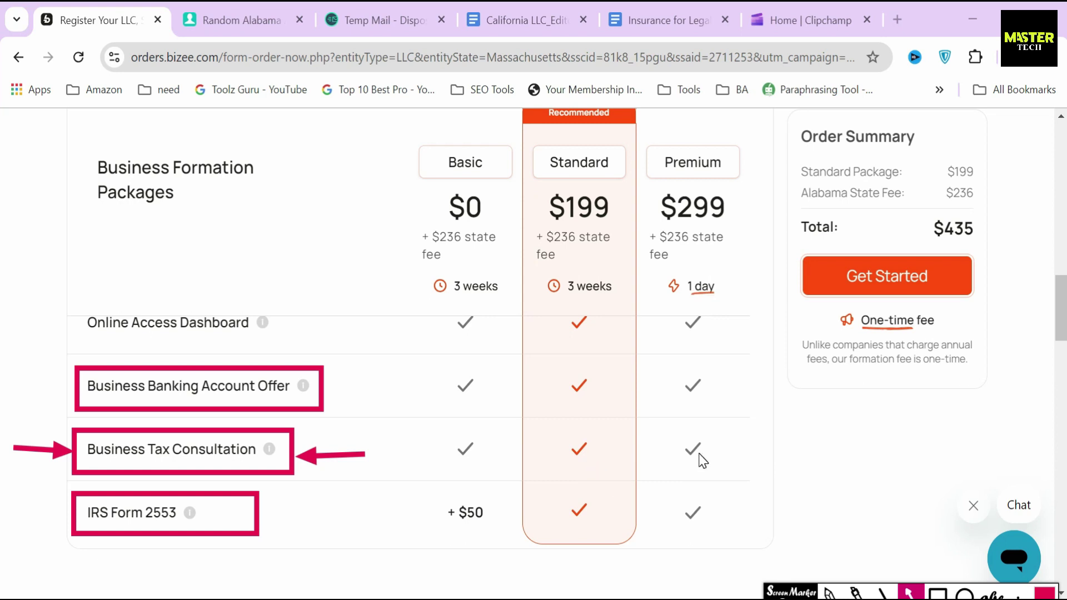
key("Escape")
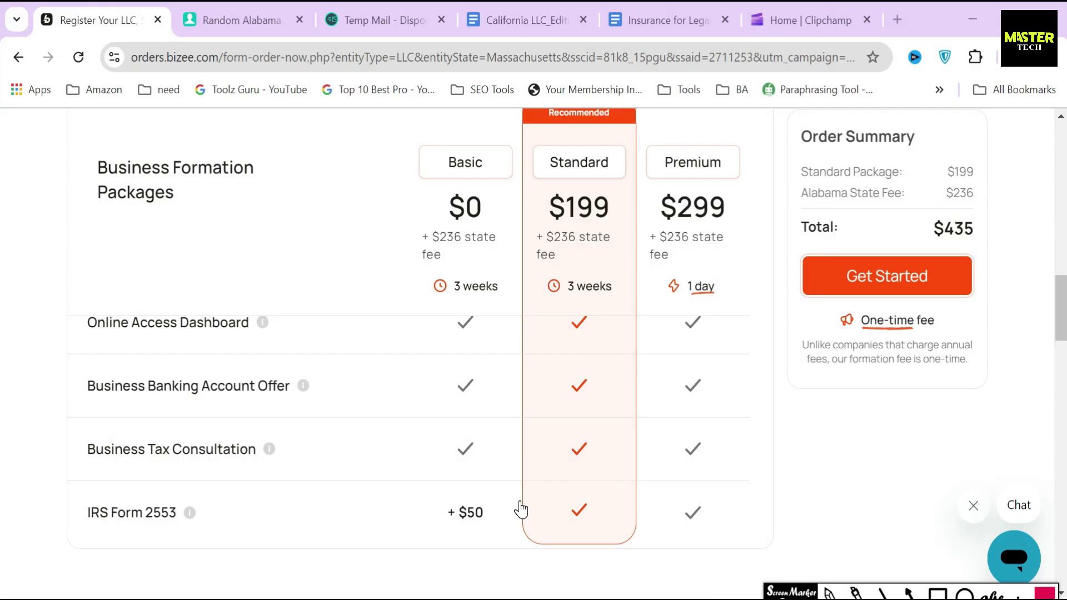
scroll(520, 508, "up", 1)
left_click_drag(495, 286, 556, 246)
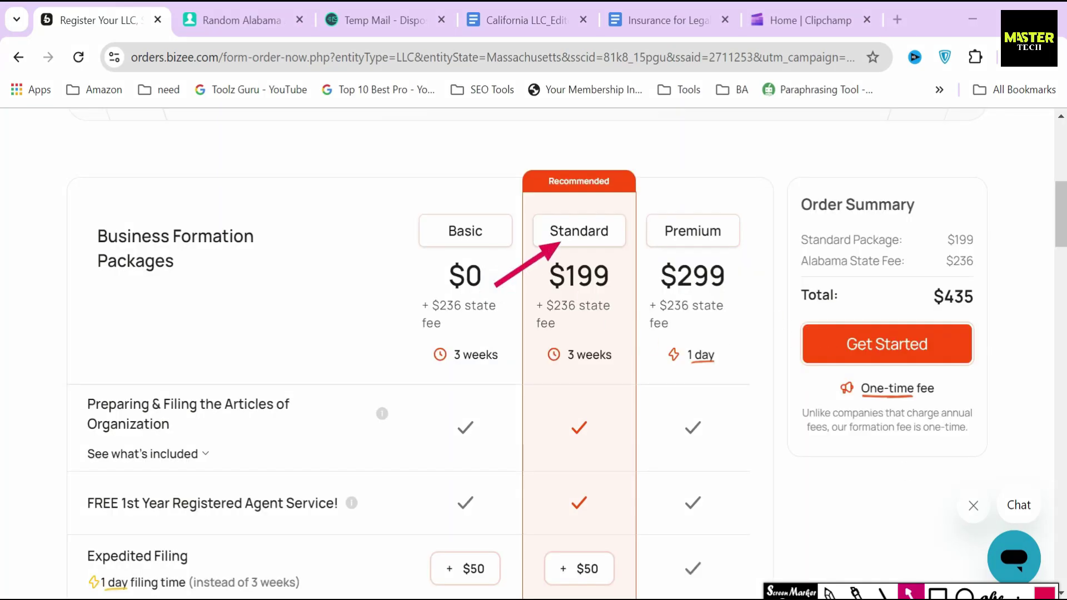
key("Escape")
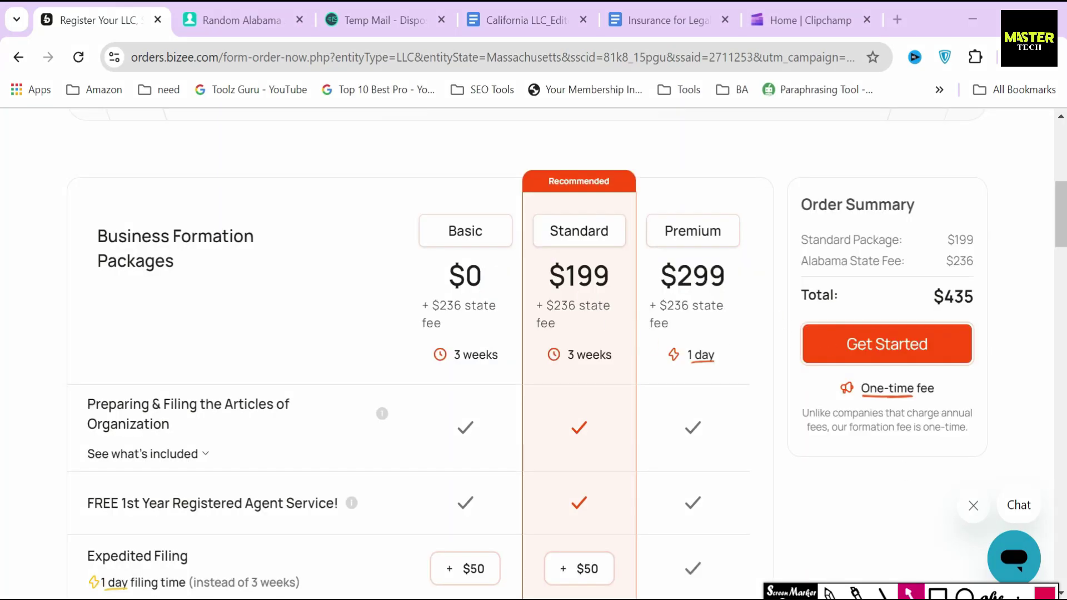
scroll(73, 335, "down", 1)
mouse_move(72, 329)
left_mouse_down()
mouse_move(162, 374)
mouse_move(285, 384)
left_mouse_up()
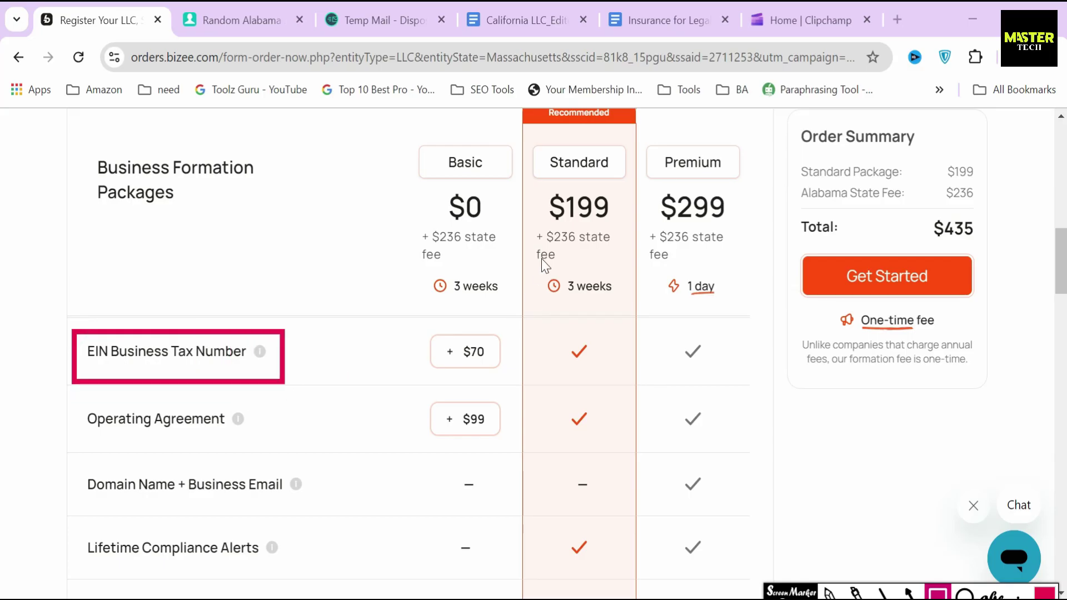
left_click_drag(552, 336, 595, 375)
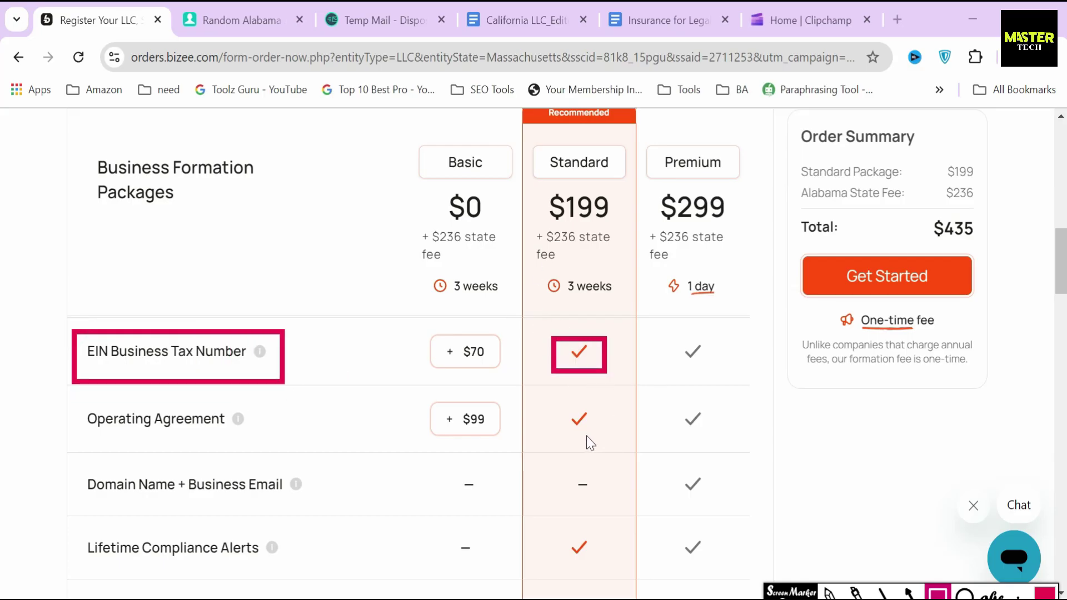
key("Escape")
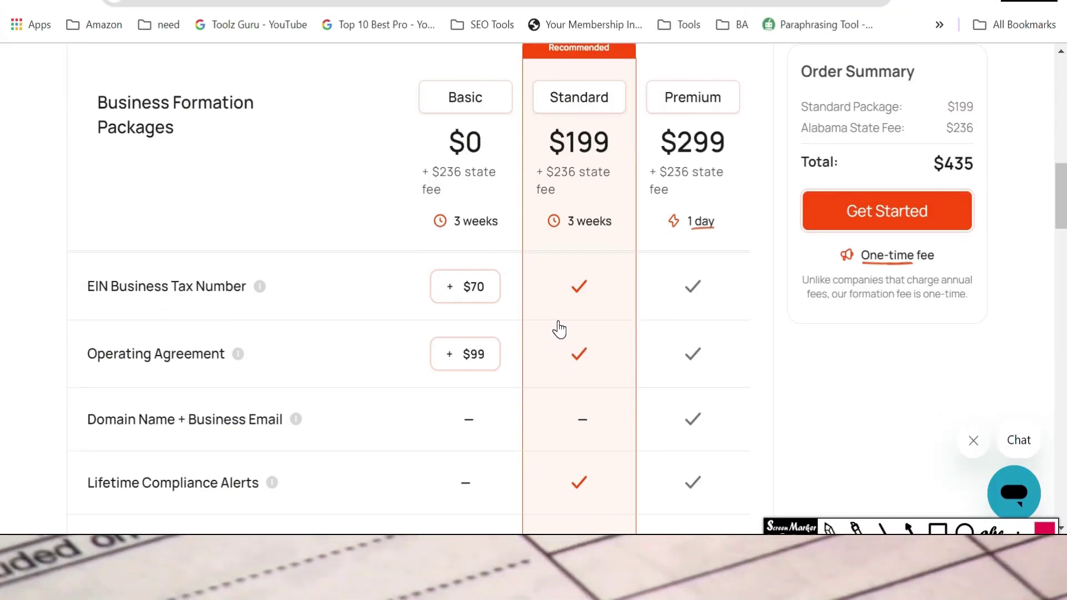
scroll(558, 329, "down", 5)
left_click_drag(73, 371, 538, 496)
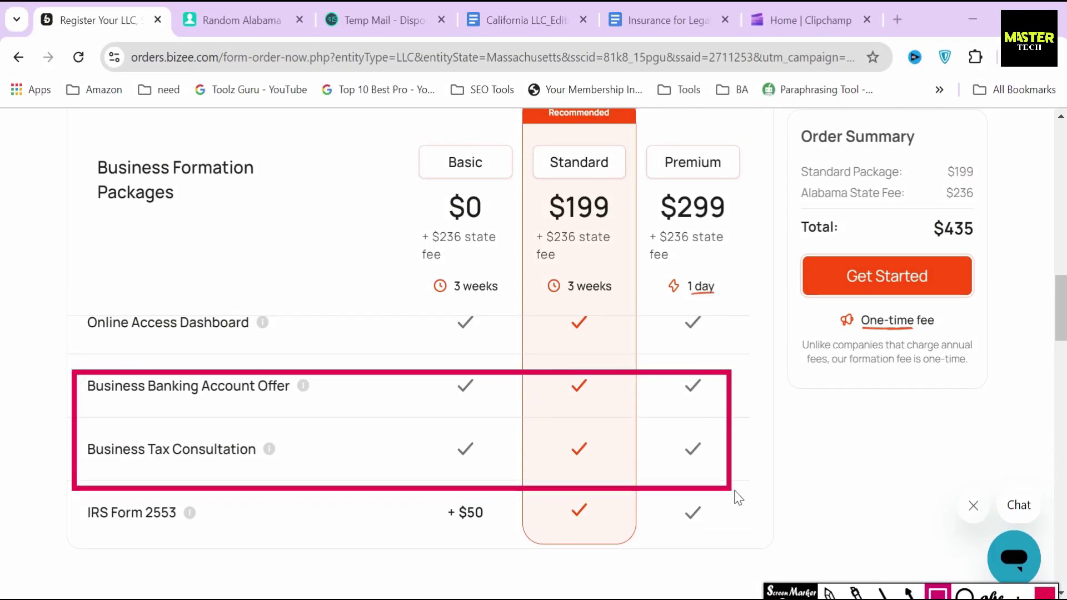
key("Escape")
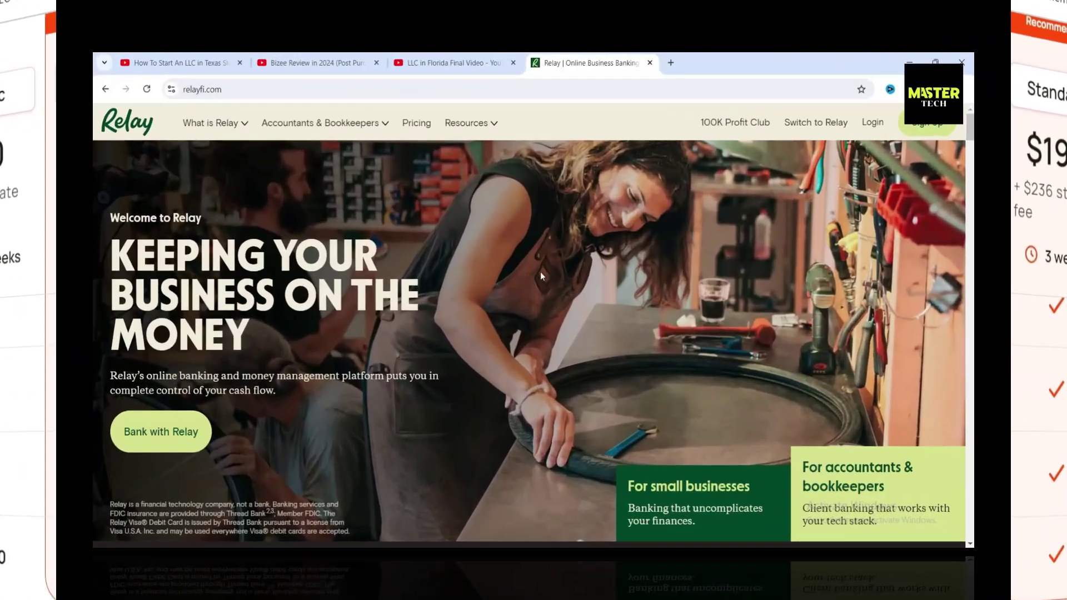
Step: Scroll through the Relay homepage's business banking account features
scroll(540, 272, "down", 10)
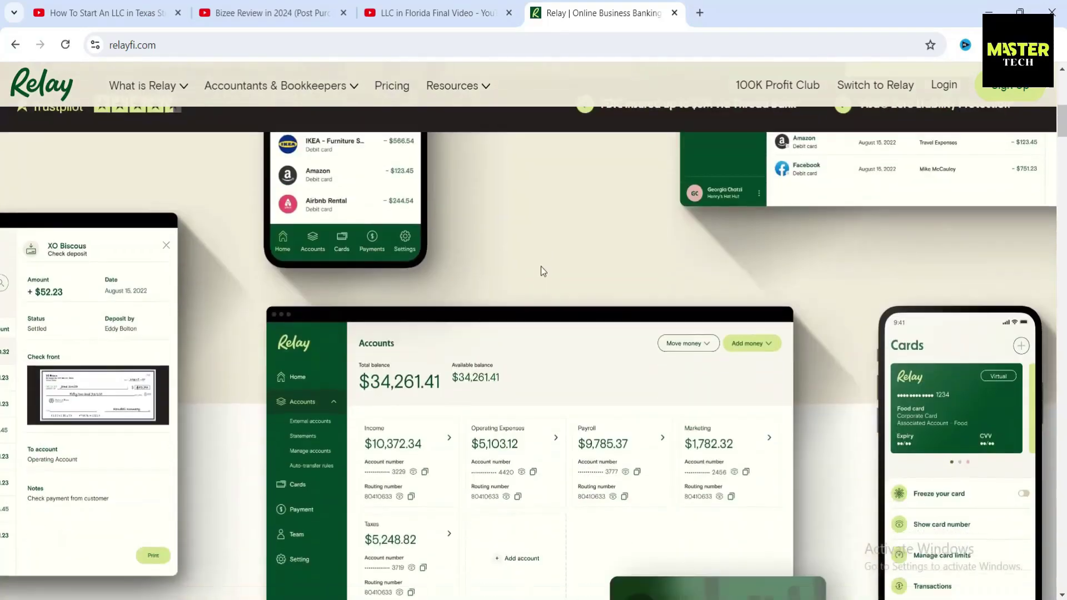
scroll(542, 271, "down", 10)
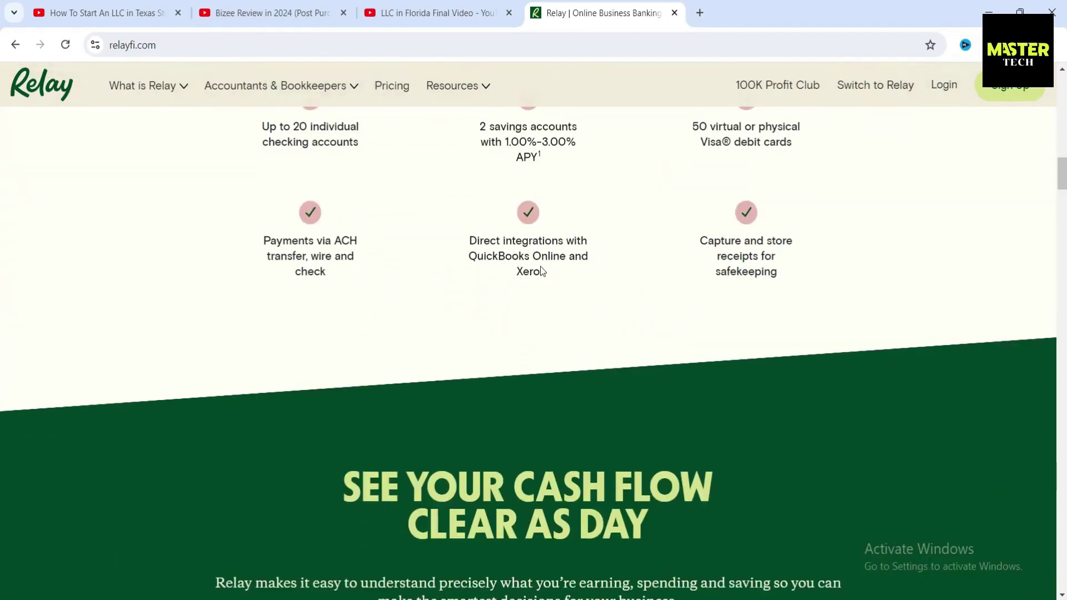
scroll(540, 266, "down", 15)
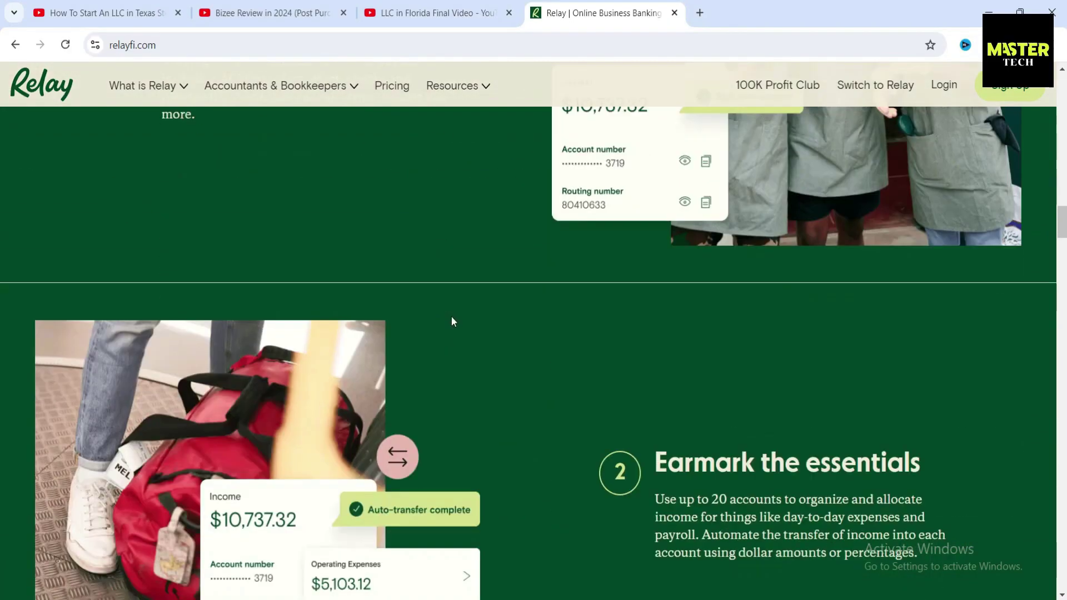
scroll(454, 321, "down", 10)
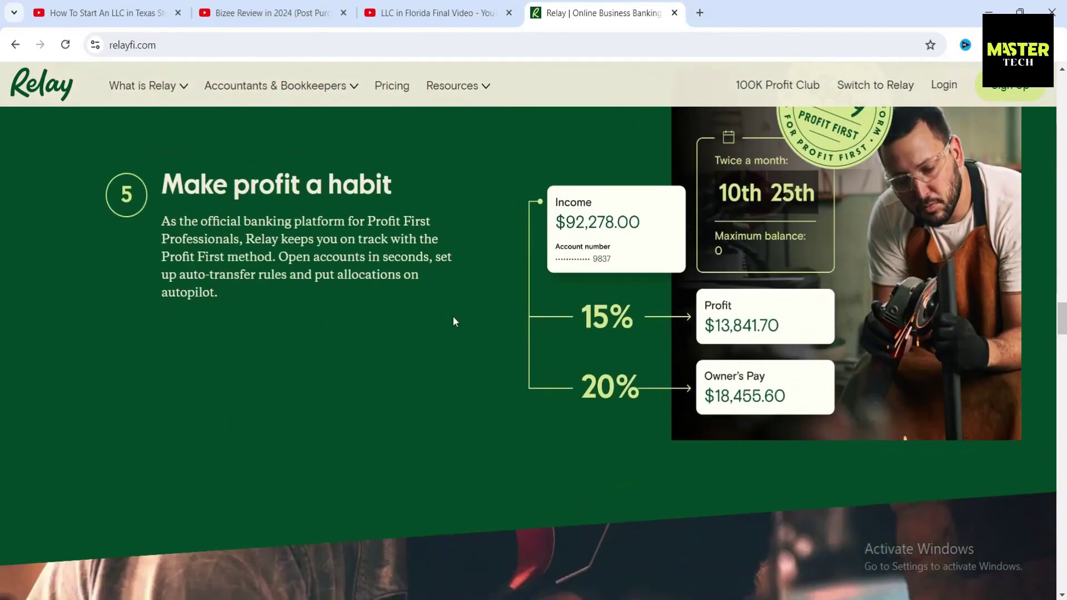
scroll(486, 332, "down", 8)
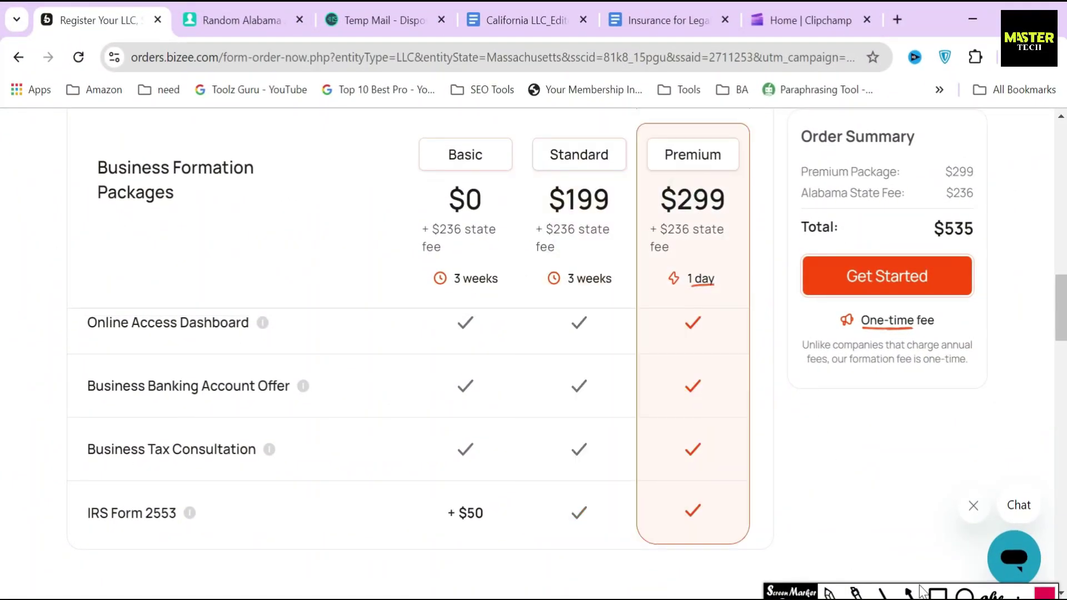
left_click(938, 594)
Step: Outline Premium's $299 price and included feature rows, then point an arrow at Premium
left_click_drag(654, 180, 740, 217)
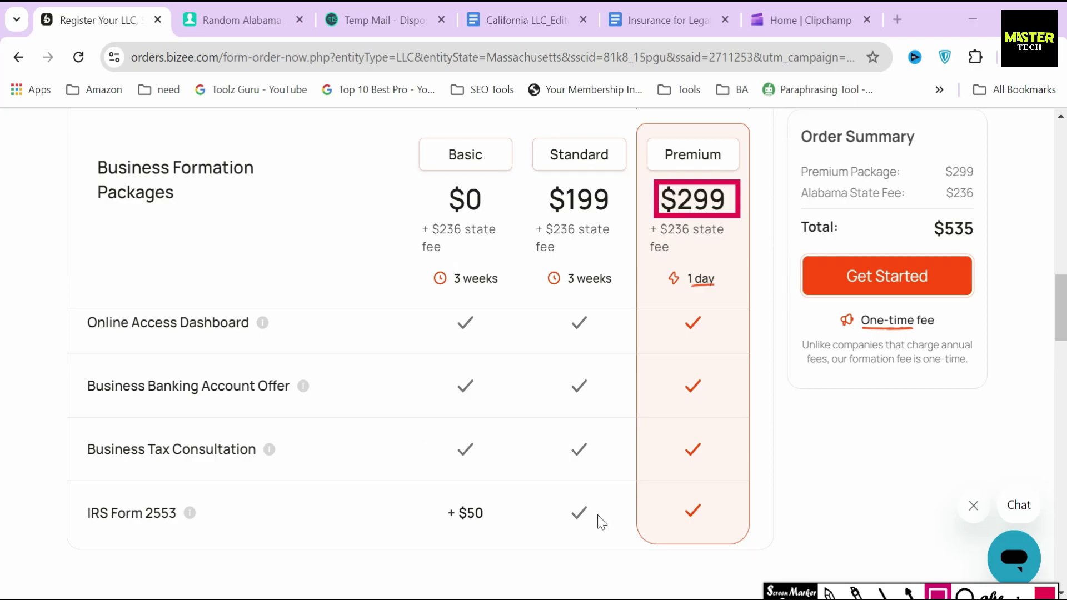
scroll(529, 487, "up", 3)
mouse_move(70, 331)
left_mouse_down()
mouse_move(118, 379)
mouse_move(305, 408)
mouse_move(304, 397)
left_mouse_up()
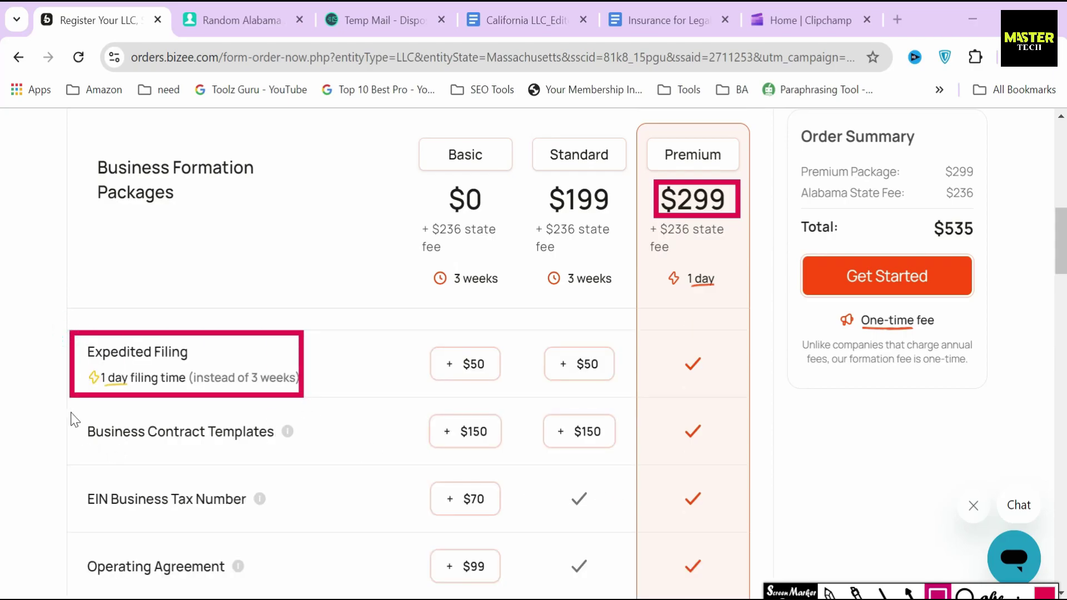
mouse_move(74, 415)
left_mouse_down()
mouse_move(248, 466)
mouse_move(301, 456)
mouse_move(74, 445)
mouse_move(313, 488)
left_mouse_up()
scroll(301, 457, "down", 3)
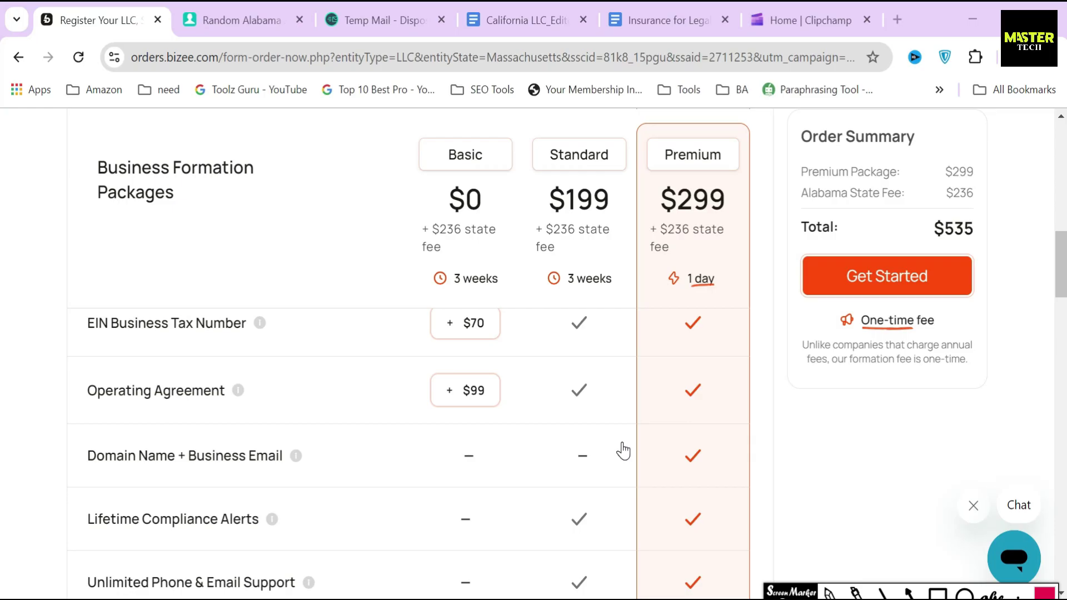
key("a")
left_click_drag(622, 219, 665, 162)
left_click_drag(542, 213, 728, 228)
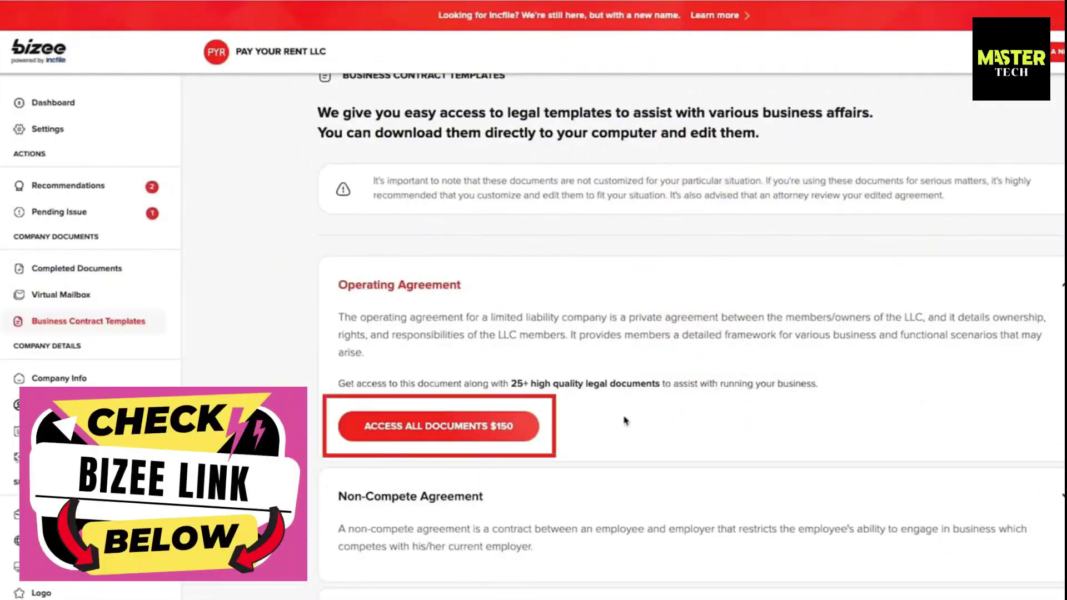
Step: Scroll the contract templates list, then outline the Expedited Filing row and Premium's check mark
scroll(625, 421, "down", 6)
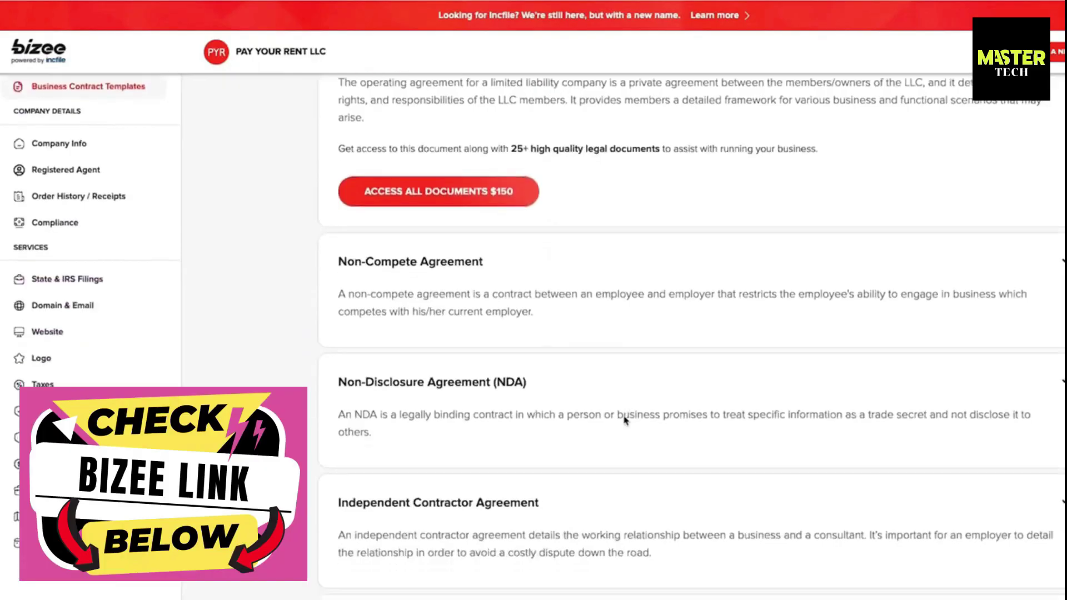
scroll(625, 420, "down", 6)
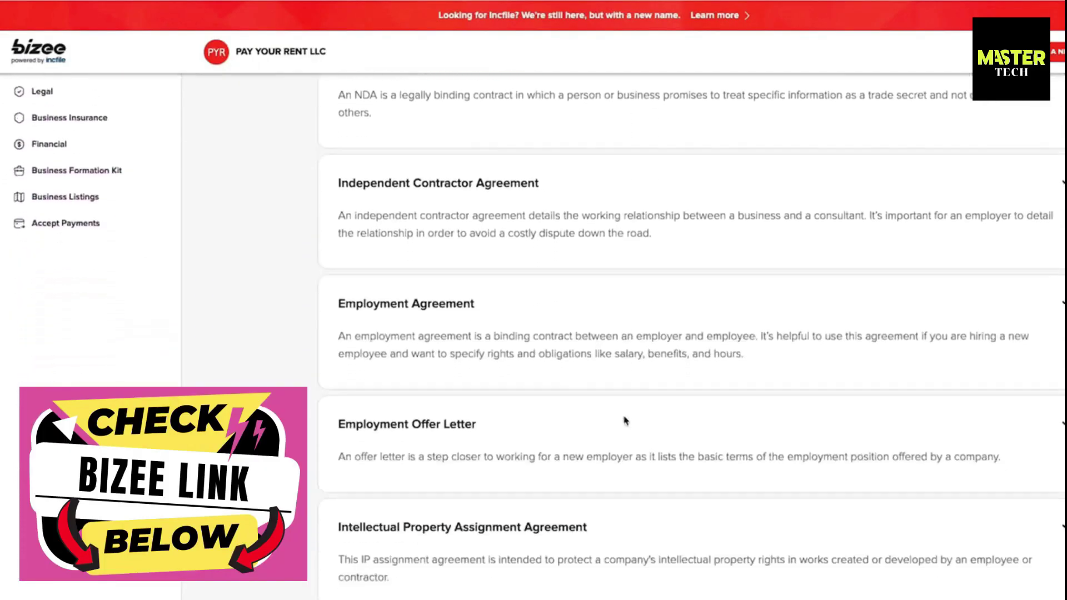
scroll(625, 421, "down", 8)
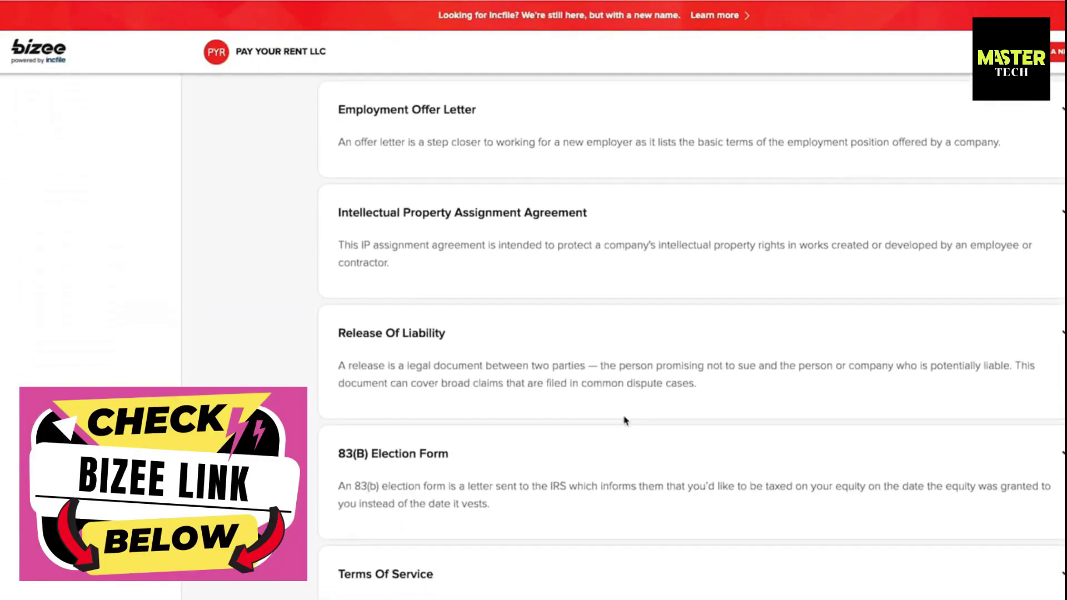
scroll(625, 420, "down", 13)
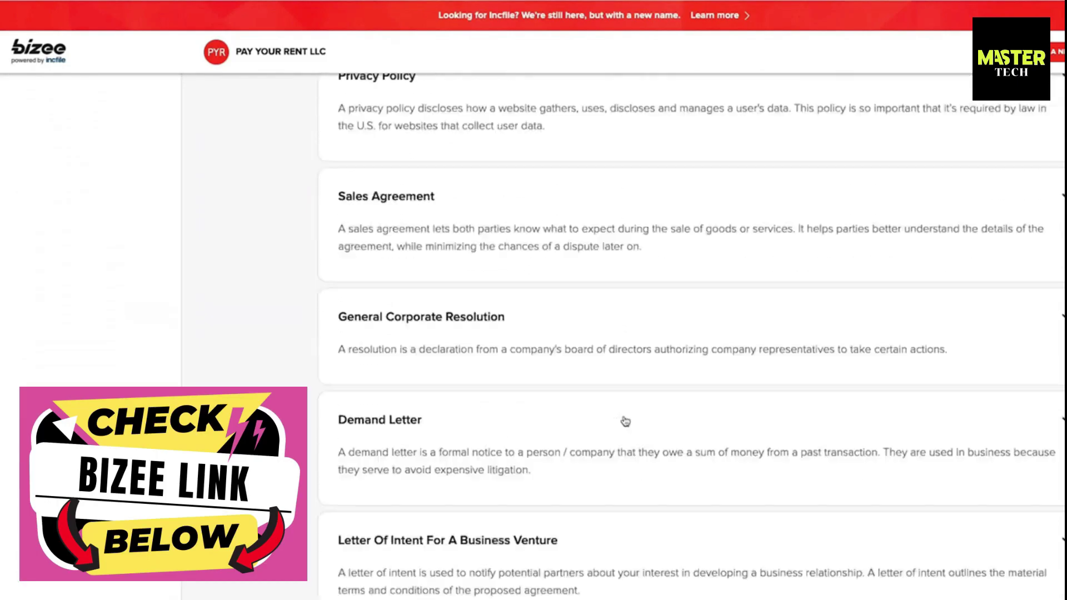
scroll(625, 421, "down", 2)
scroll(625, 421, "up", 2)
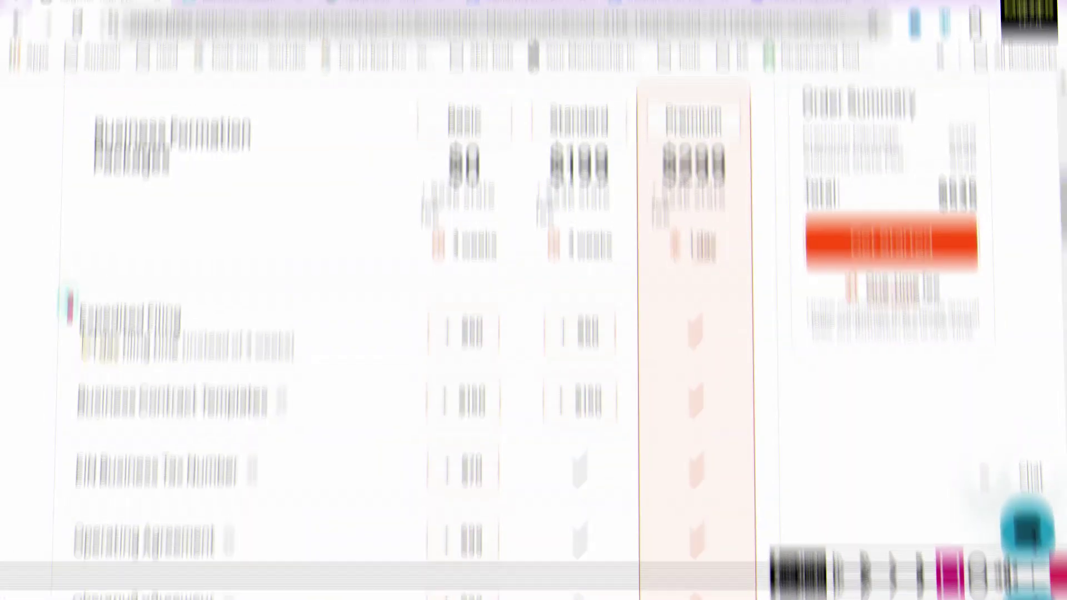
mouse_move(76, 335)
left_mouse_down()
mouse_move(328, 388)
mouse_move(331, 407)
left_mouse_up()
mouse_move(674, 340)
left_mouse_down()
mouse_move(696, 374)
mouse_move(717, 378)
left_mouse_up()
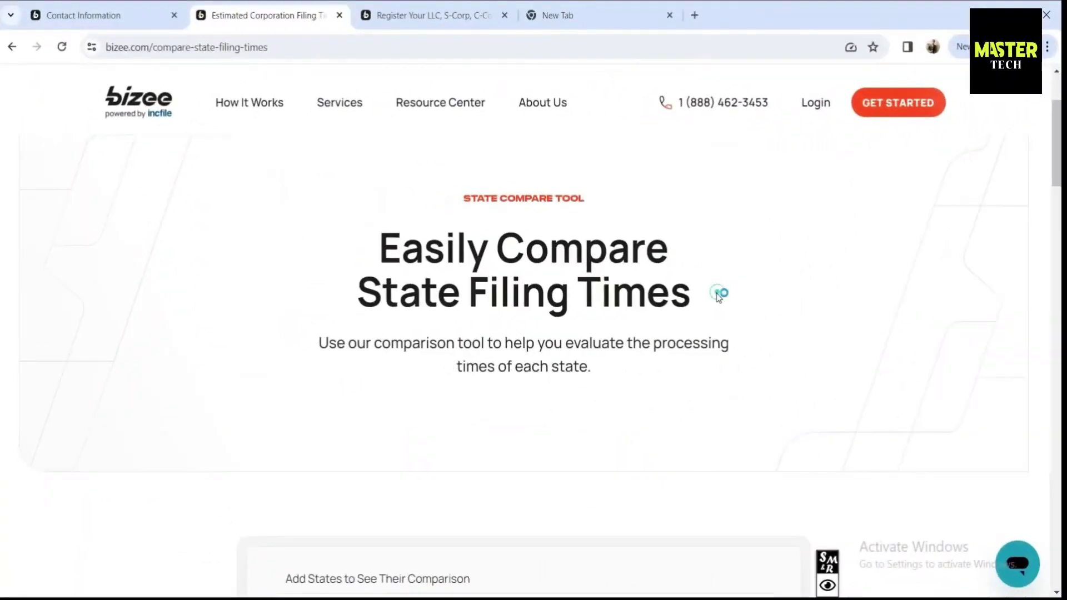
Step: Add Alabama and highlight its 1 Business Day expedited time and $50 expedited price
scroll(718, 295, "down", 4)
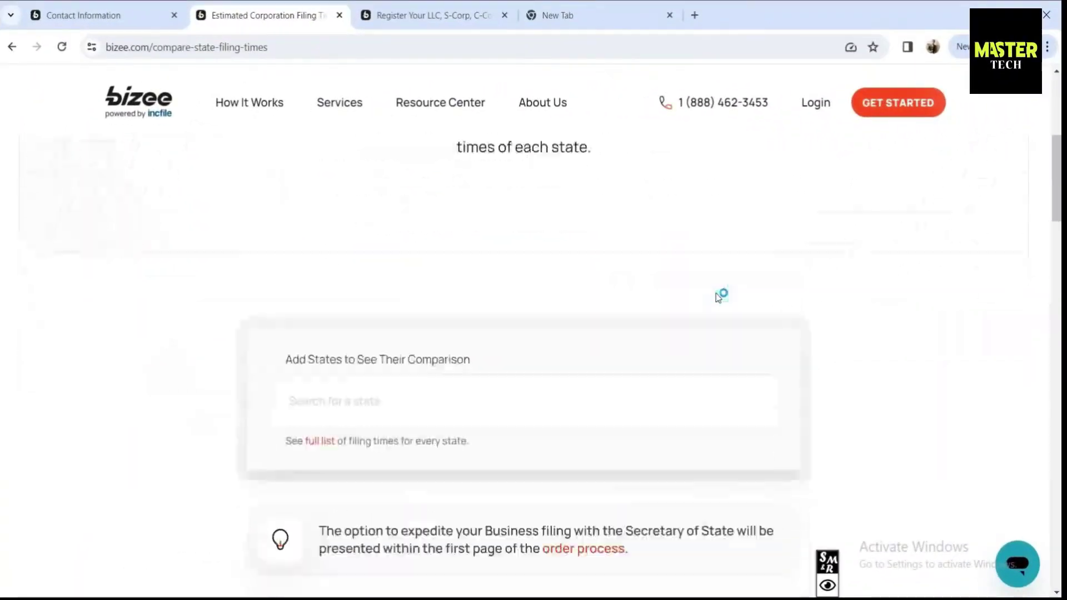
type("Alabama")
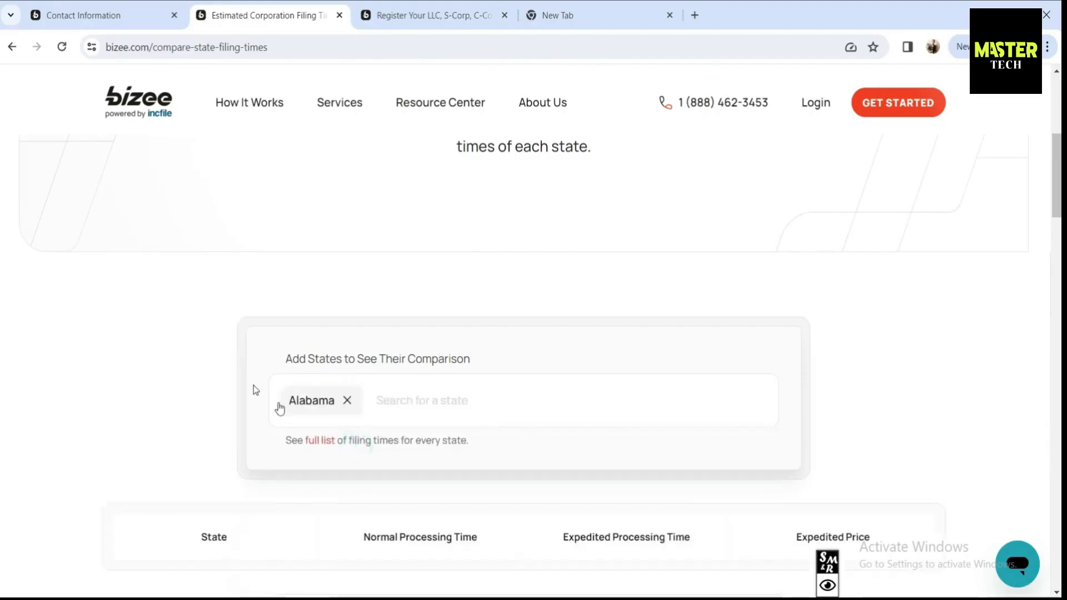
scroll(255, 388, "down", 4)
left_click_drag(451, 365, 386, 371)
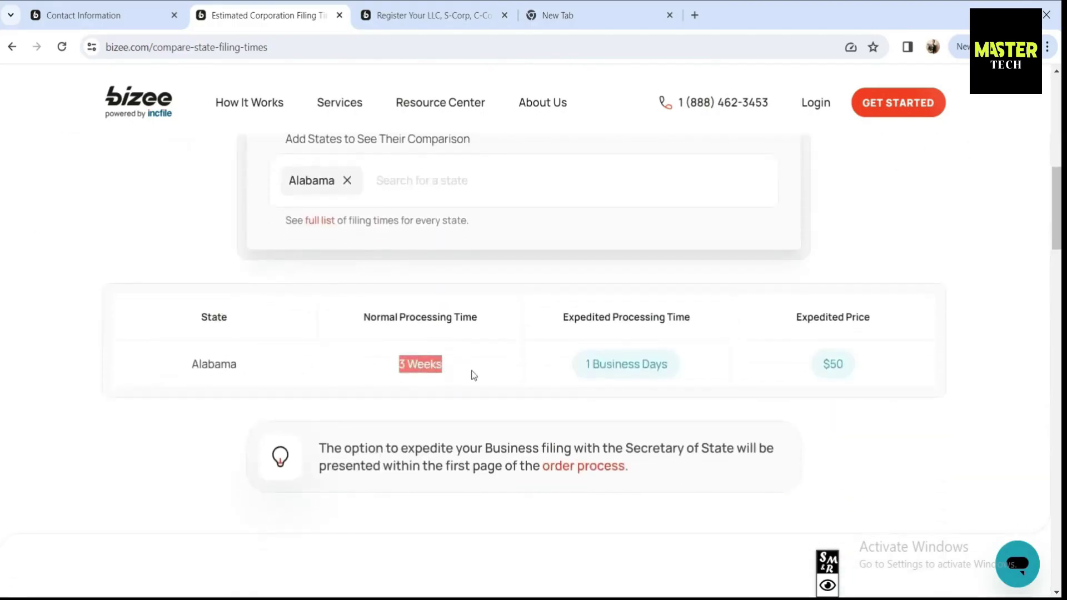
left_click(570, 372)
left_click_drag(686, 367, 575, 362)
left_click_drag(847, 368, 815, 352)
Step: Add Arizona and highlight its 2-day expedited time, 4 Weeks normal time and $50 price
left_click(466, 183)
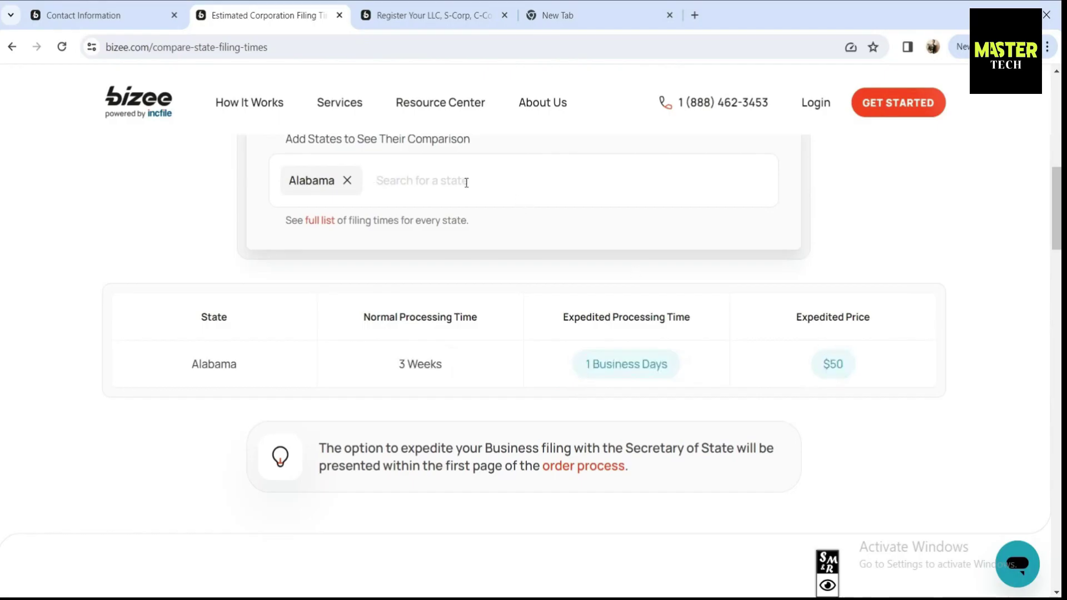
type("Ar")
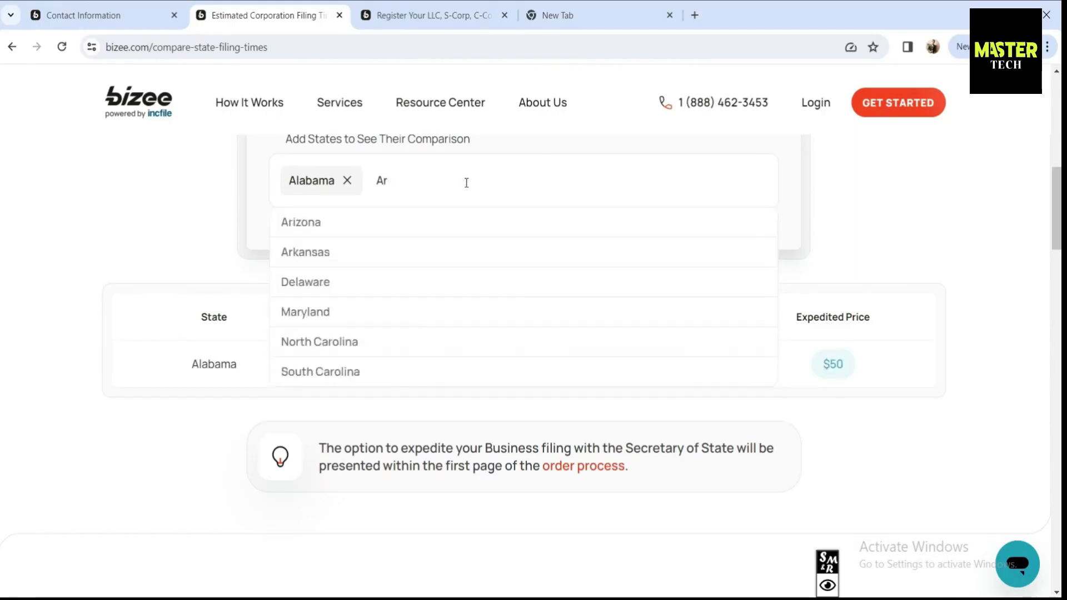
type("i")
left_click(359, 235)
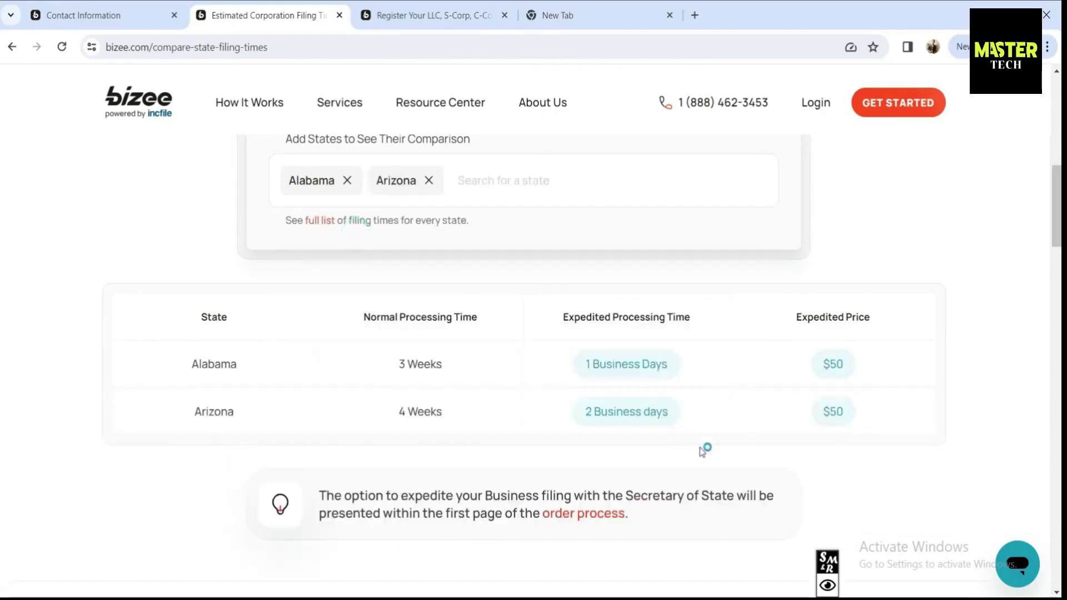
left_click_drag(674, 415, 582, 412)
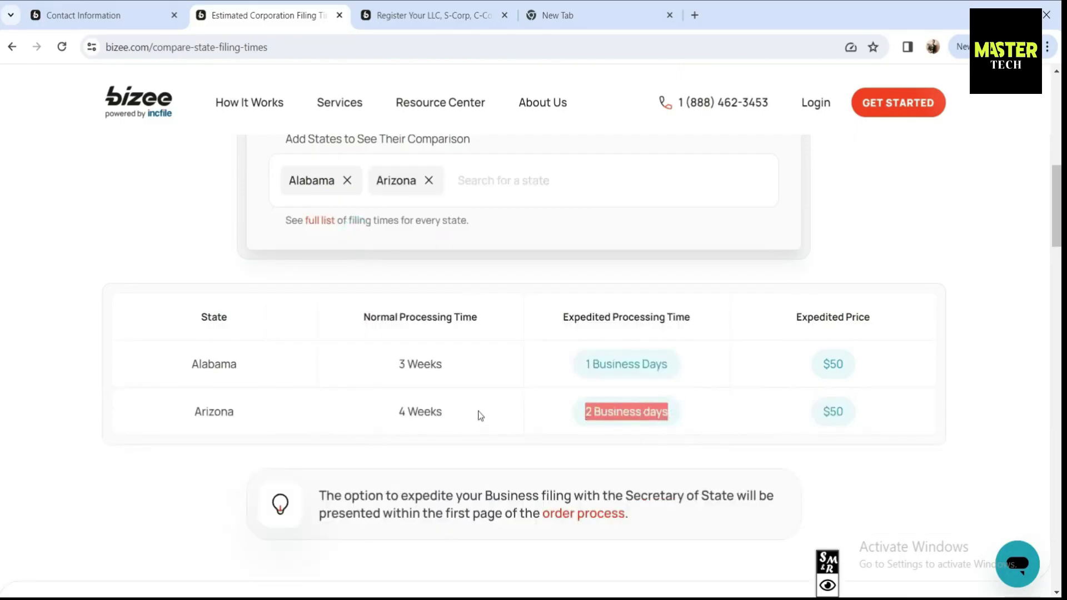
left_click_drag(480, 416, 389, 416)
left_click_drag(845, 414, 820, 416)
left_click(821, 414)
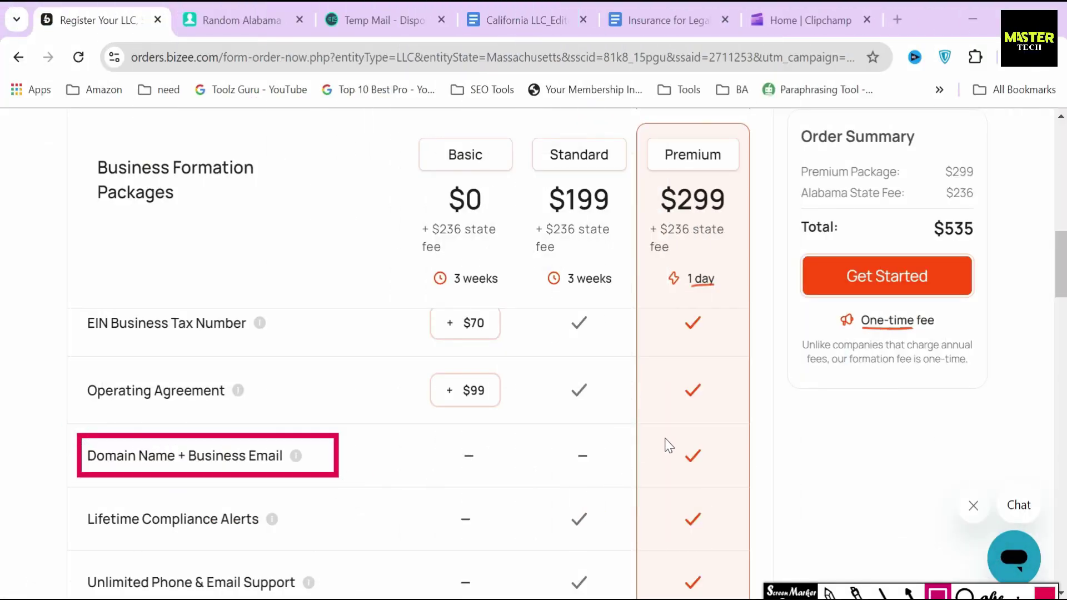
Step: Outline Premium's Domain Name + Business Email check, then the $40 Domain & Email upgrade item
mouse_move(667, 434)
left_mouse_down()
mouse_move(693, 480)
mouse_move(724, 480)
left_mouse_up()
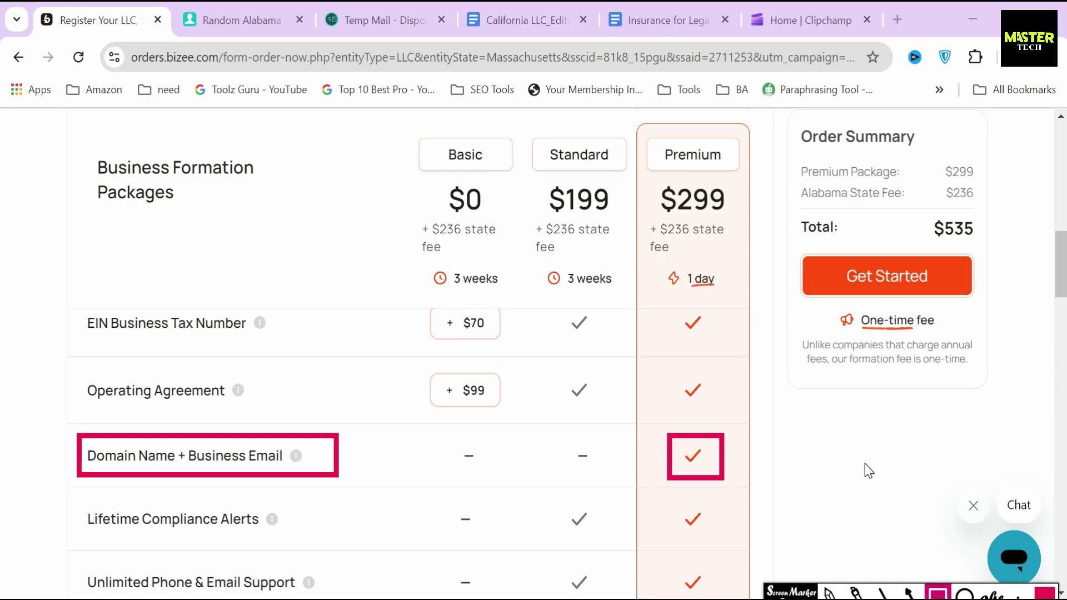
key("Escape")
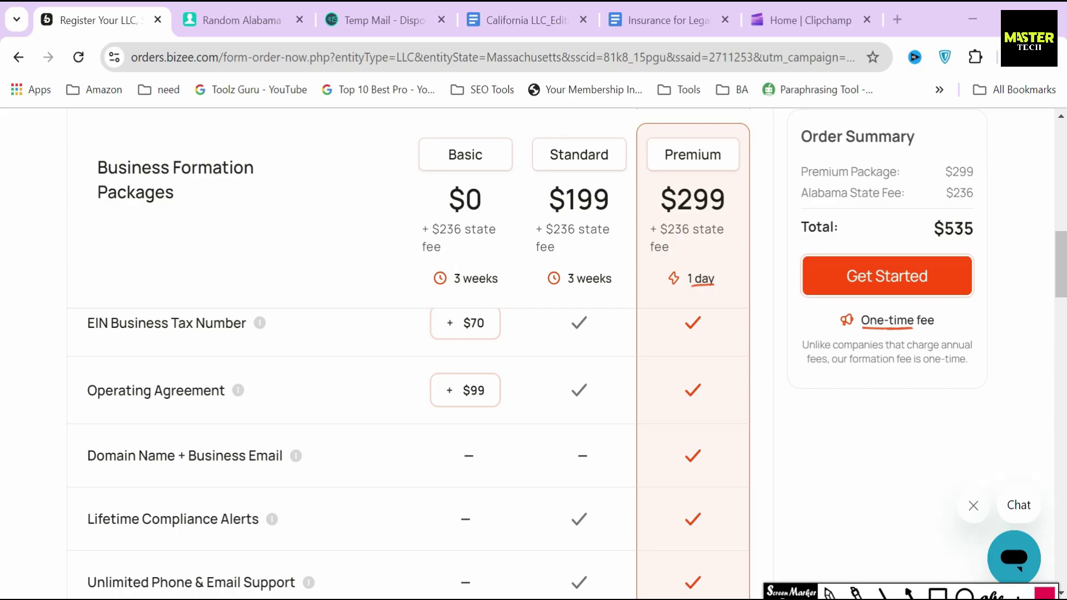
left_click(807, 429)
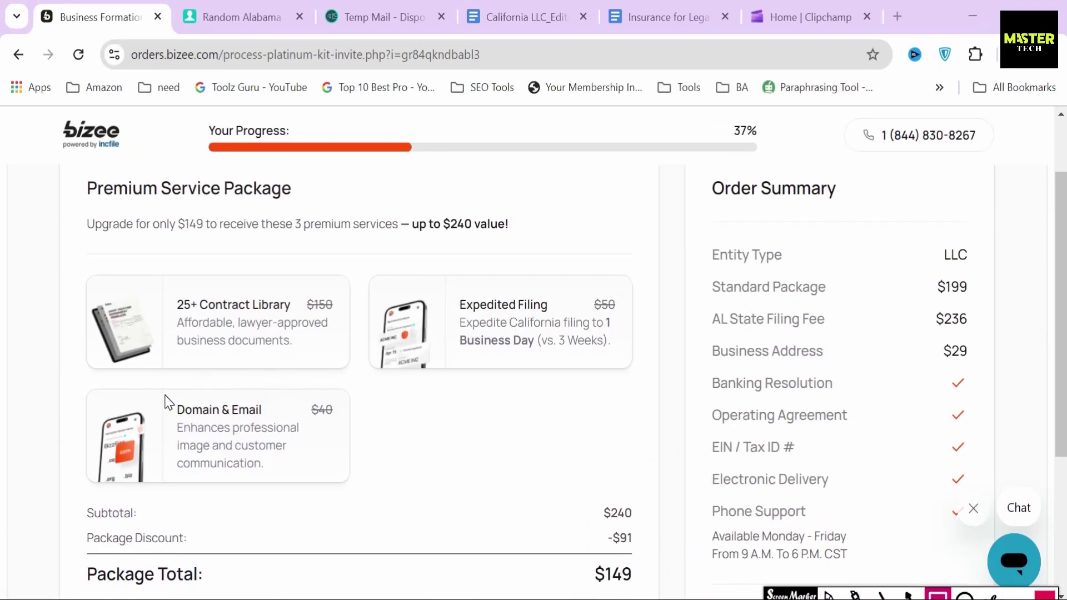
left_click_drag(161, 393, 281, 430)
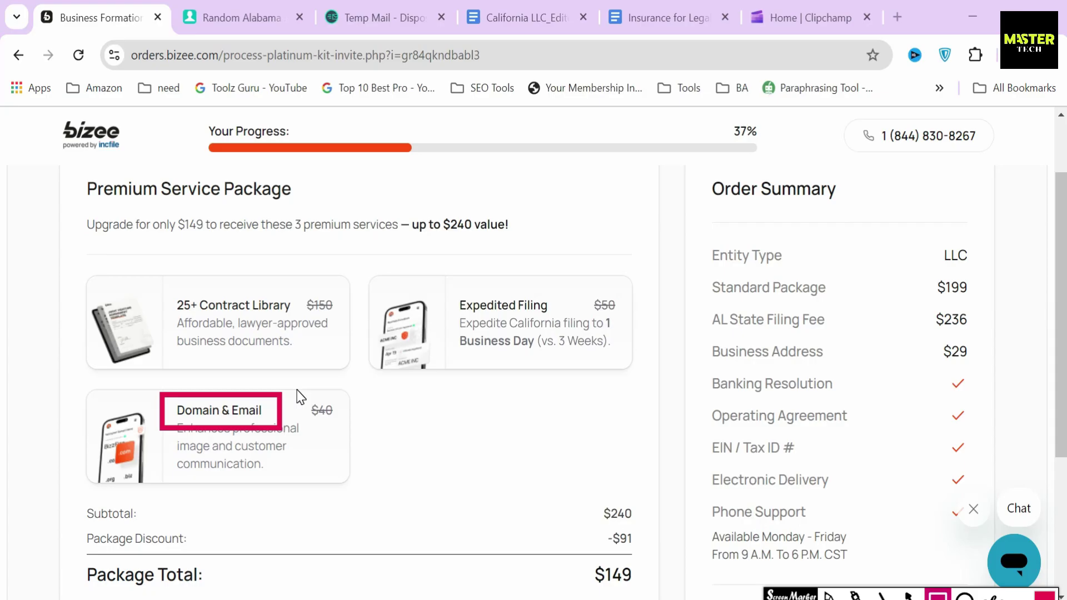
mouse_move(297, 391)
left_mouse_down()
mouse_move(303, 416)
mouse_move(349, 434)
left_mouse_up()
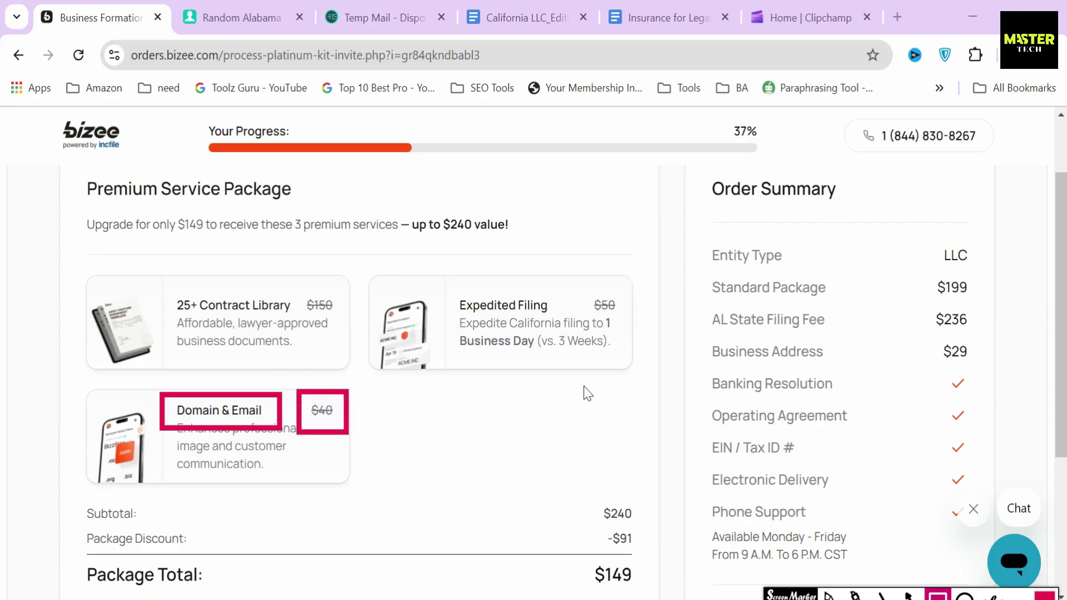
Step: Annotate the upgrade offer: outline the $50 Expedited Filing price and the 'up to $240 value' claim
mouse_move(582, 288)
left_mouse_down()
mouse_move(594, 308)
mouse_move(633, 323)
left_mouse_up()
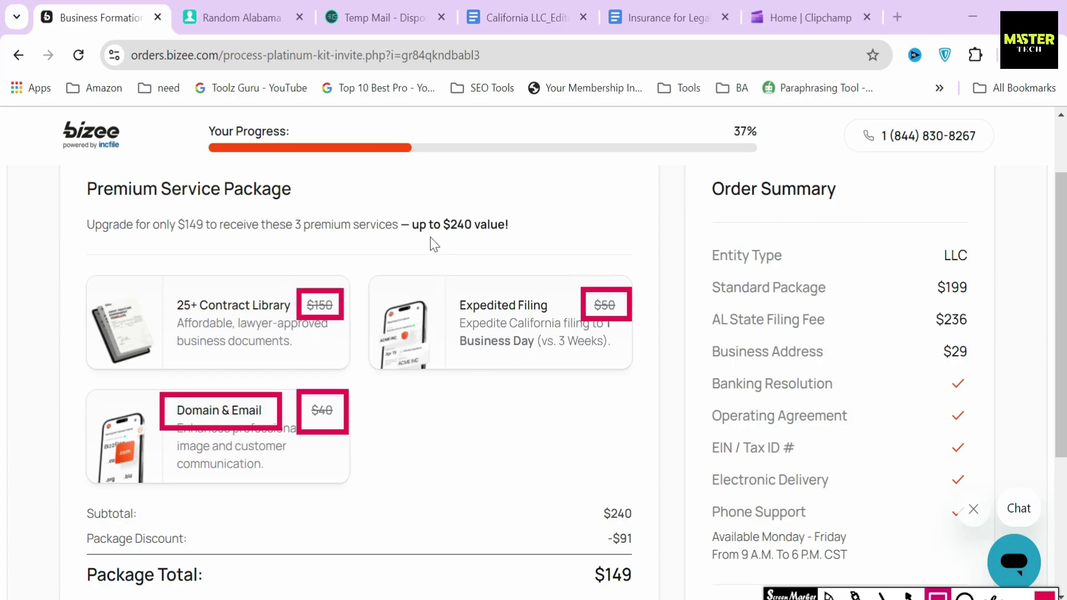
mouse_move(400, 201)
left_mouse_down()
mouse_move(432, 257)
mouse_move(535, 251)
left_mouse_up()
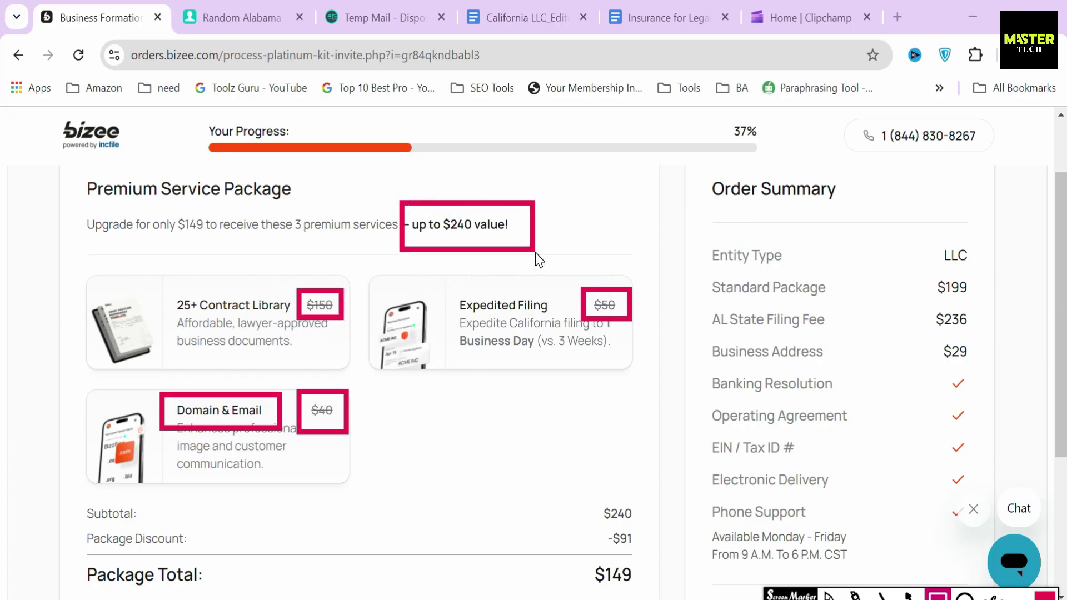
left_click(883, 595)
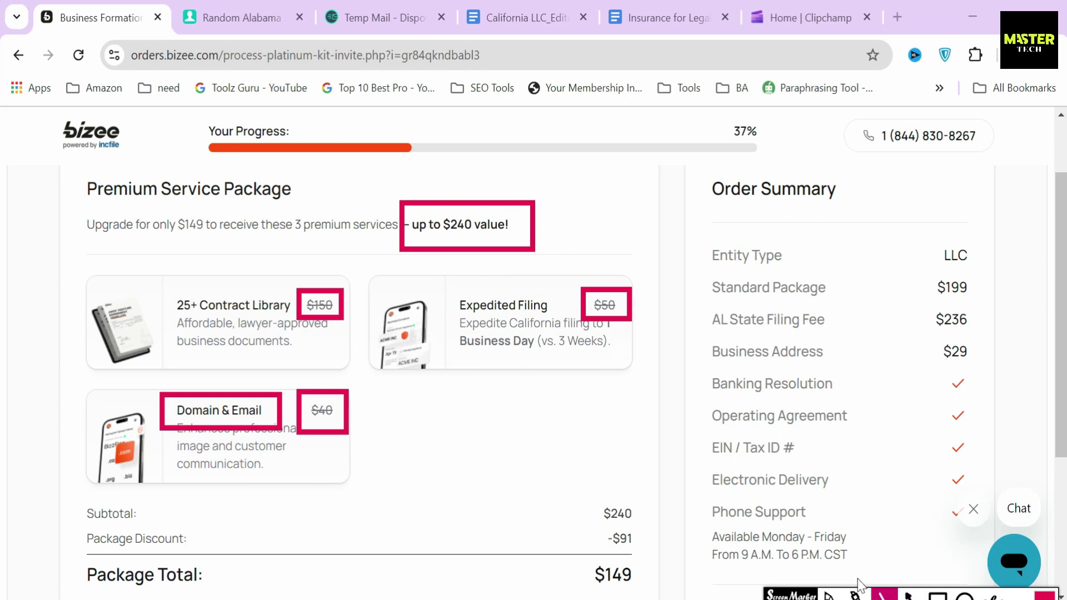
left_click_drag(134, 208, 270, 208)
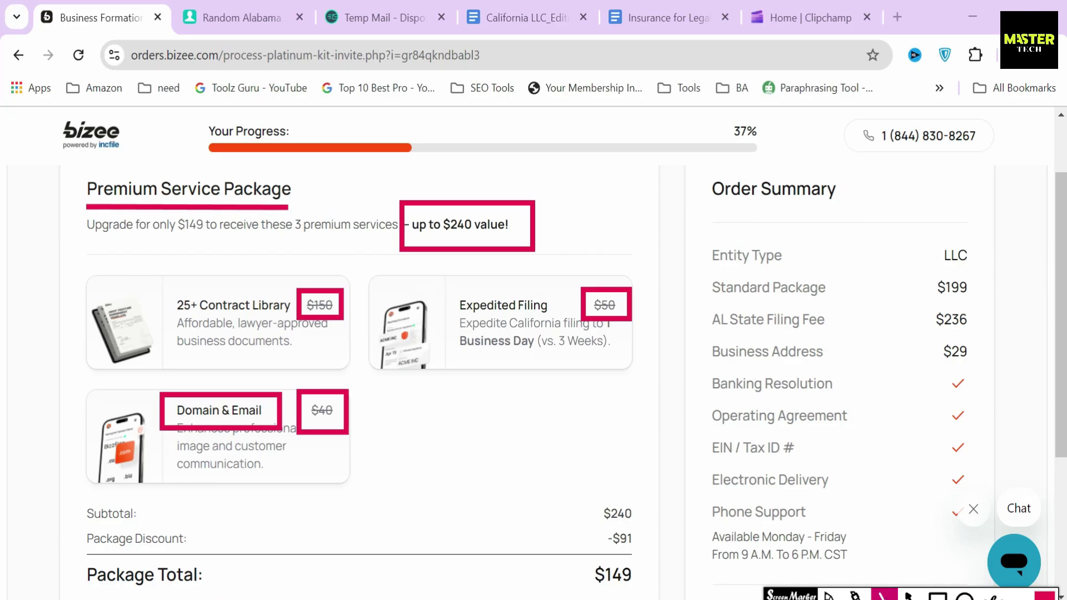
key("Escape")
left_click_drag(313, 193, 398, 222)
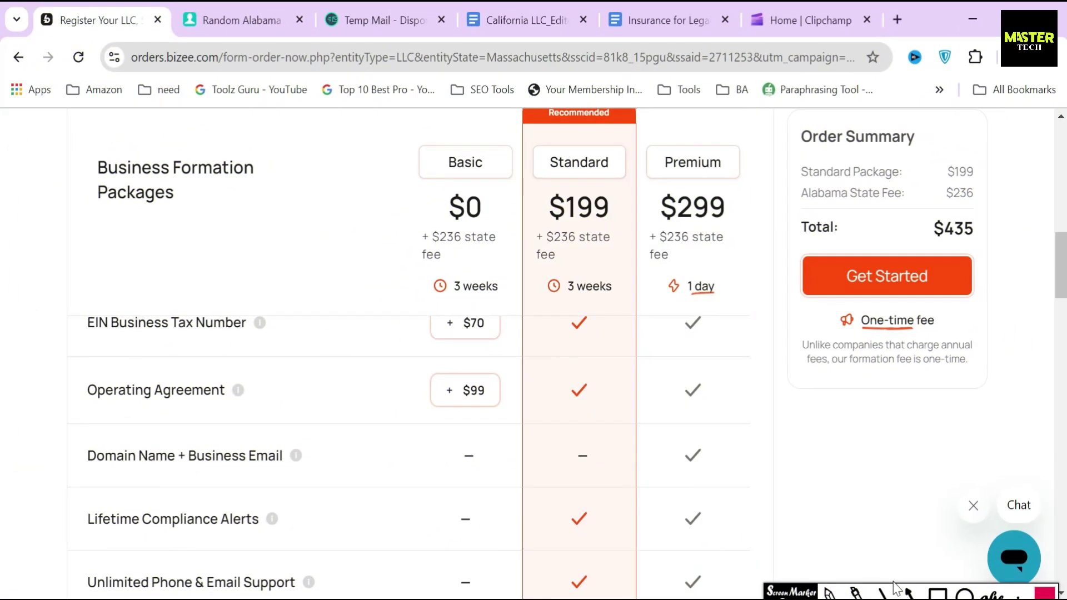
Step: Mark the Standard package and order summary, then start the Standard package order
mouse_move(532, 136)
left_mouse_down()
mouse_move(607, 186)
mouse_move(619, 181)
left_mouse_up()
mouse_move(784, 119)
left_mouse_down()
mouse_move(942, 391)
mouse_move(1004, 393)
left_mouse_up()
left_click_drag(800, 373, 857, 303)
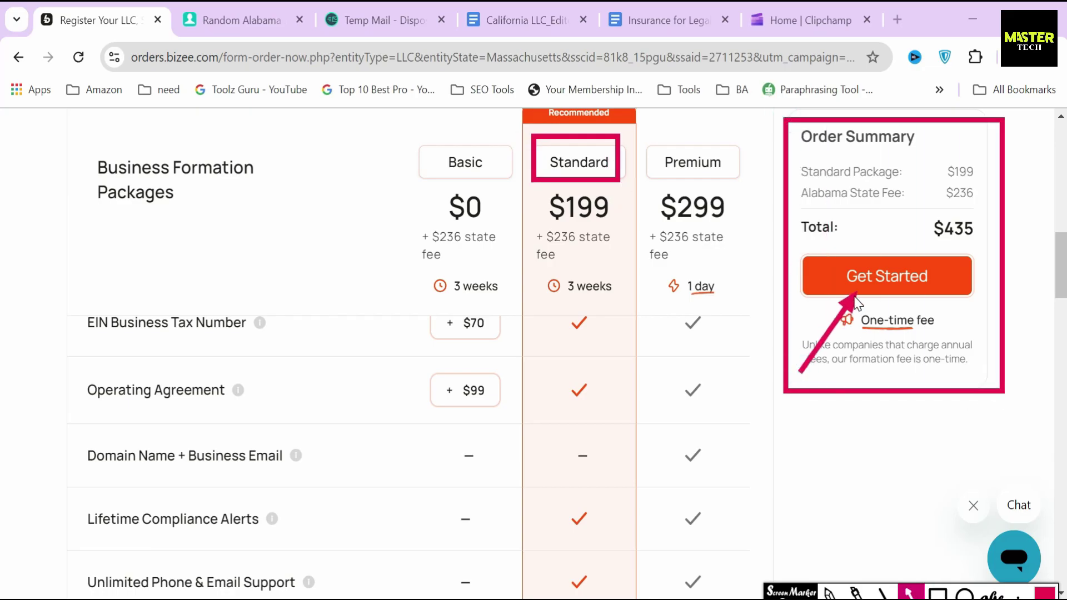
left_click(885, 276)
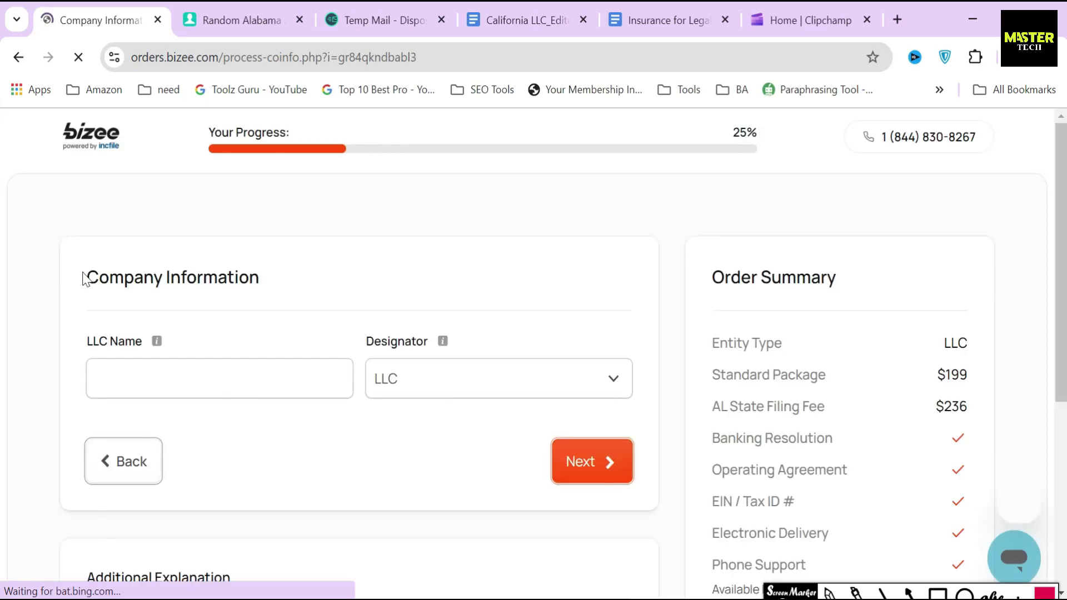
Step: Enter 'Rental Property' as the LLC name, keeping LLC as the designator
left_click_drag(85, 278, 297, 283)
left_click(298, 277)
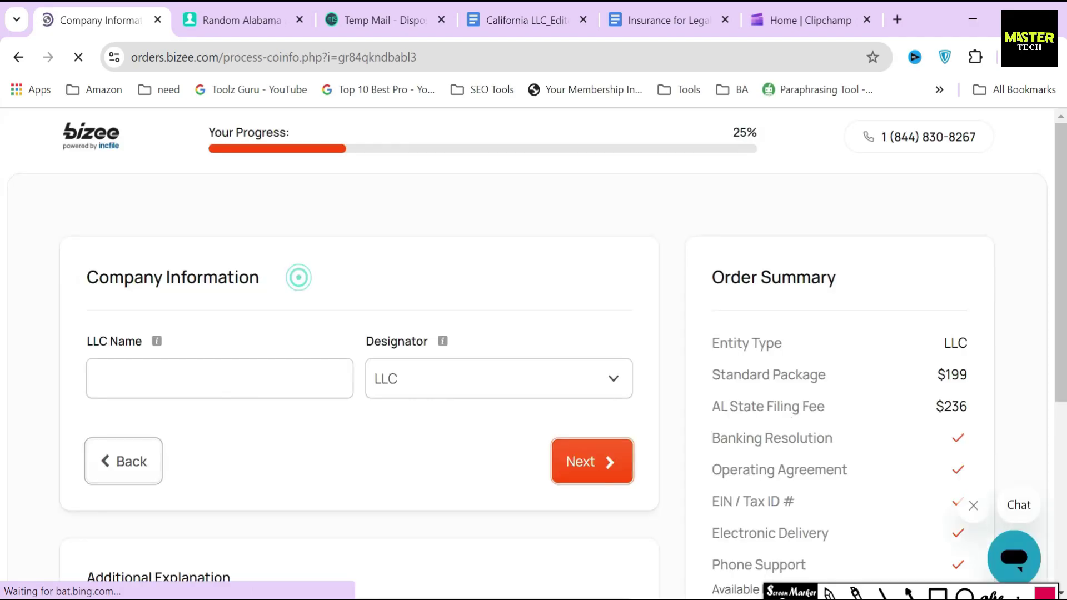
left_click_drag(86, 343, 441, 343)
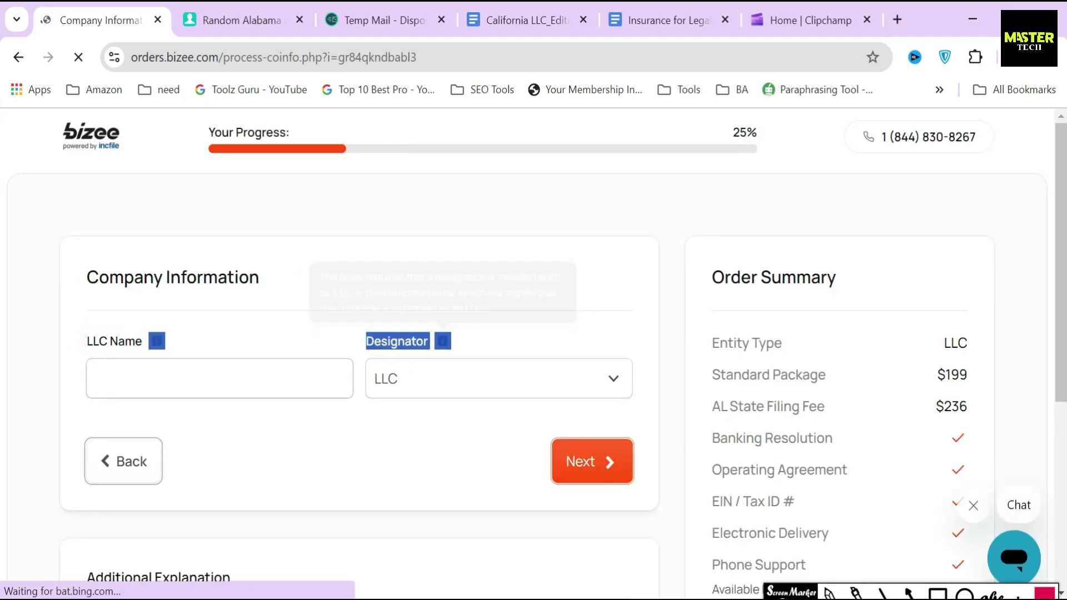
left_click(237, 369)
type("R")
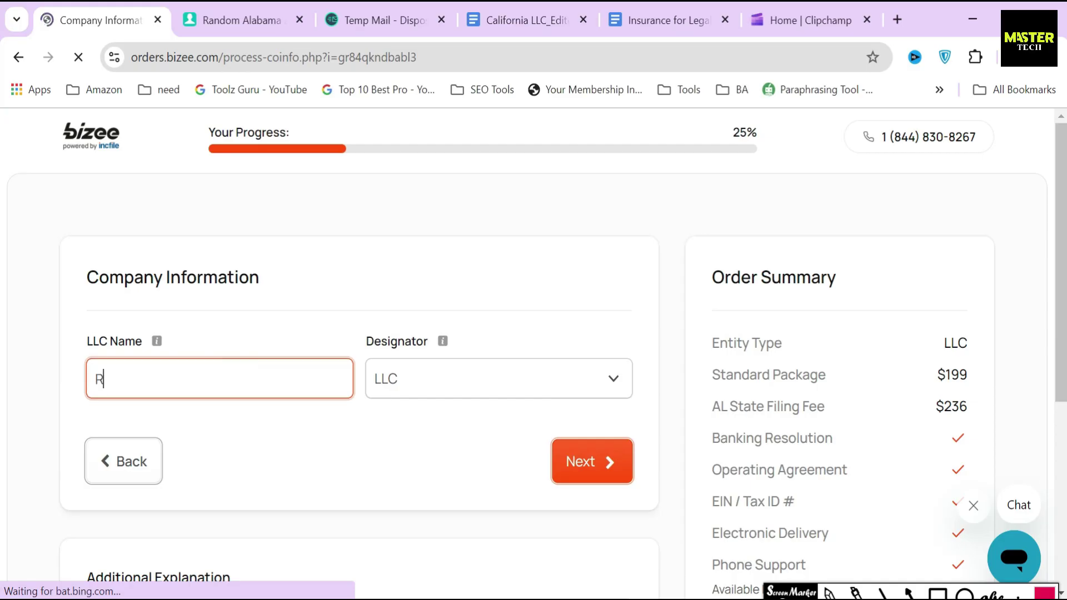
type("ental Property")
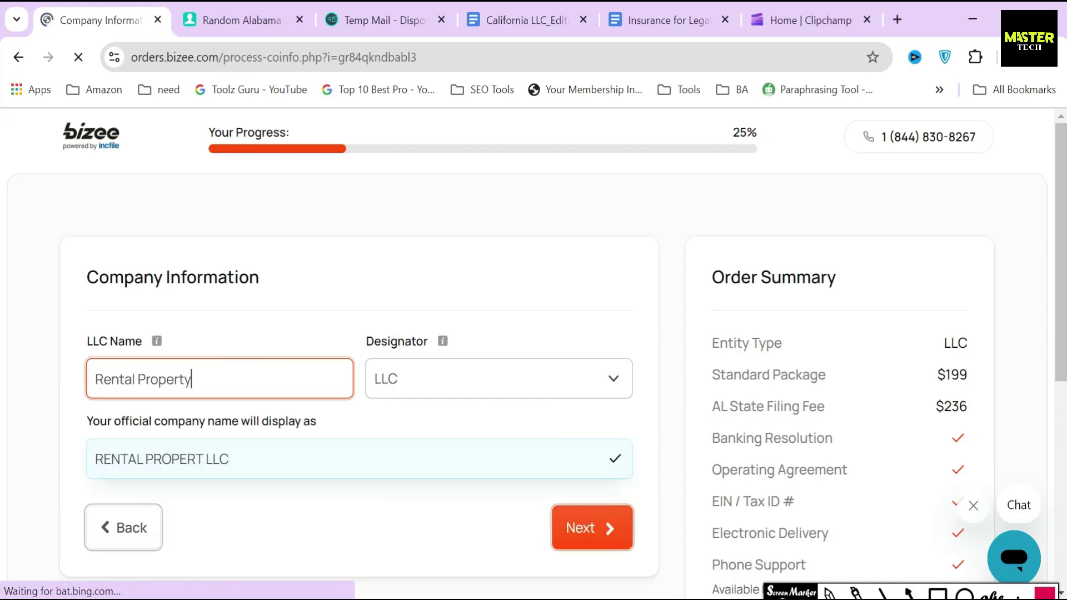
left_click(405, 366)
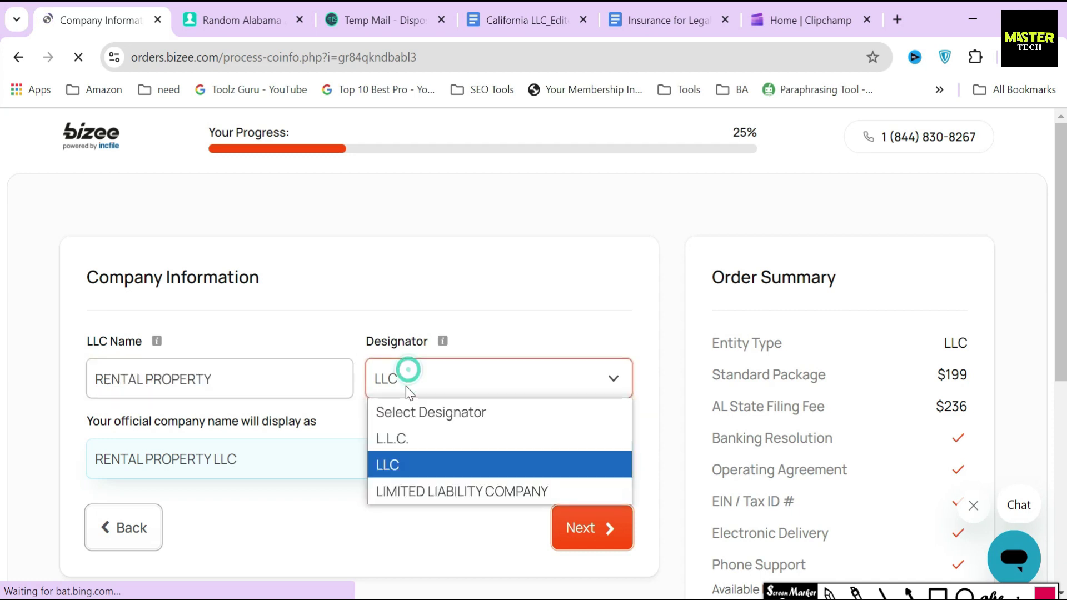
left_click(399, 462)
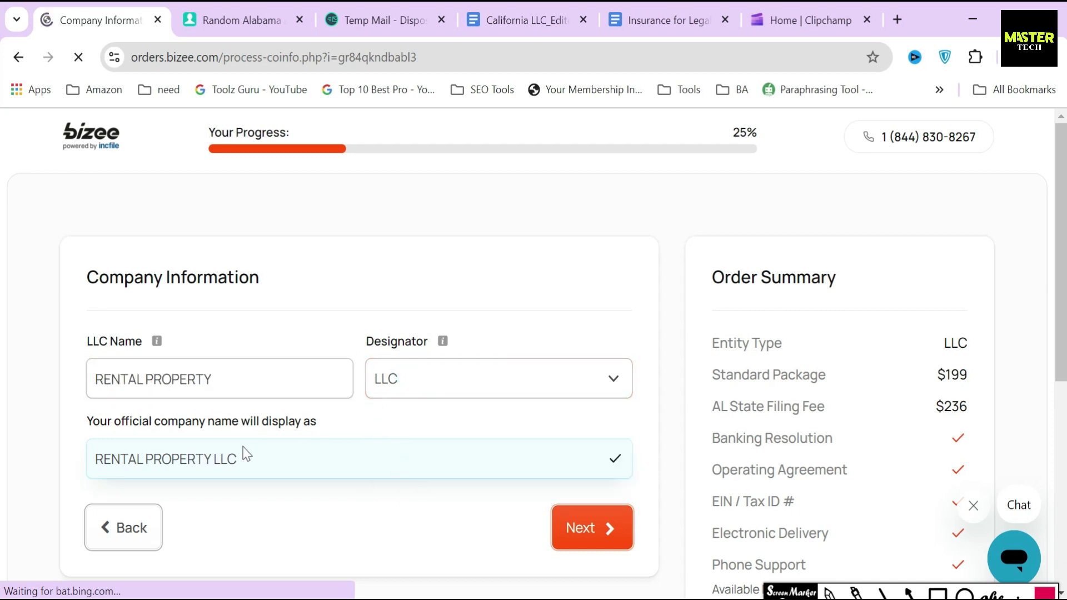
Step: Highlight the official name preview RENTAL PROPERTY LLC and submit the company information
left_click_drag(243, 462, 79, 464)
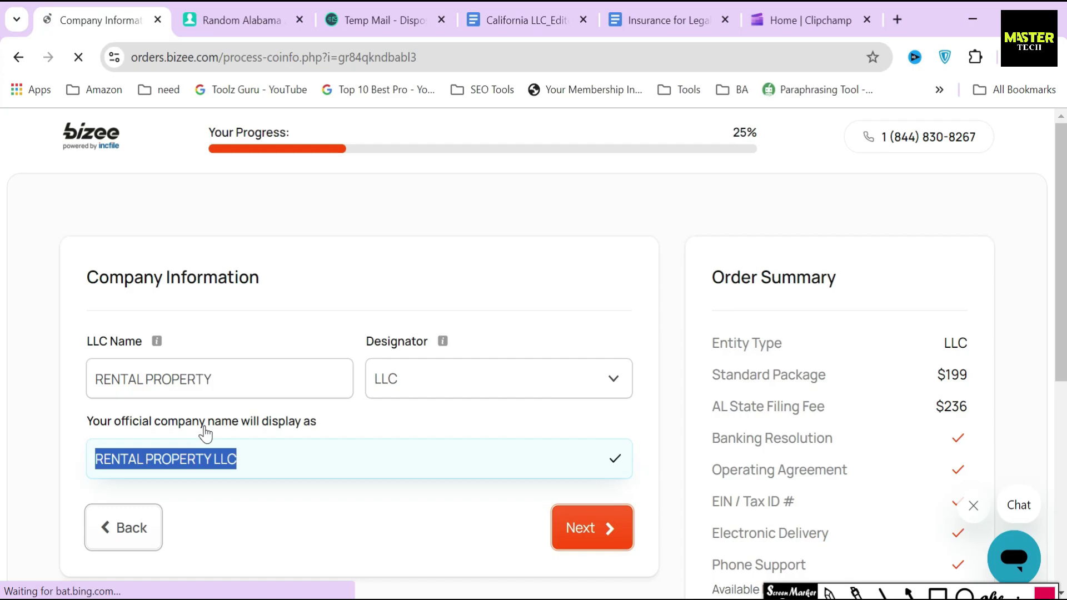
left_click(353, 435)
scroll(356, 438, "down", 1)
scroll(355, 438, "down", 1)
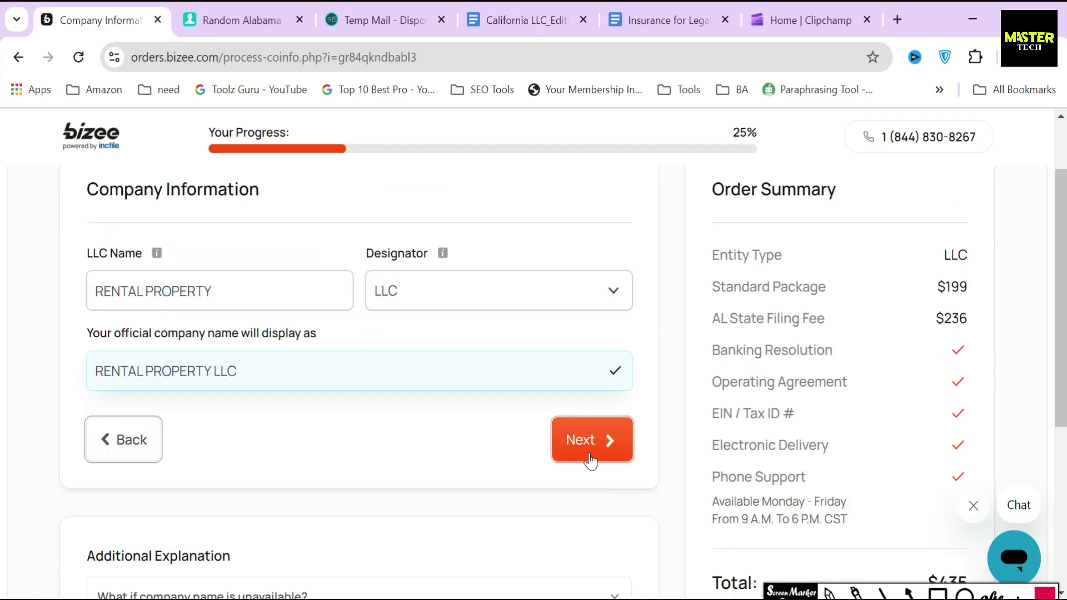
left_click(589, 452)
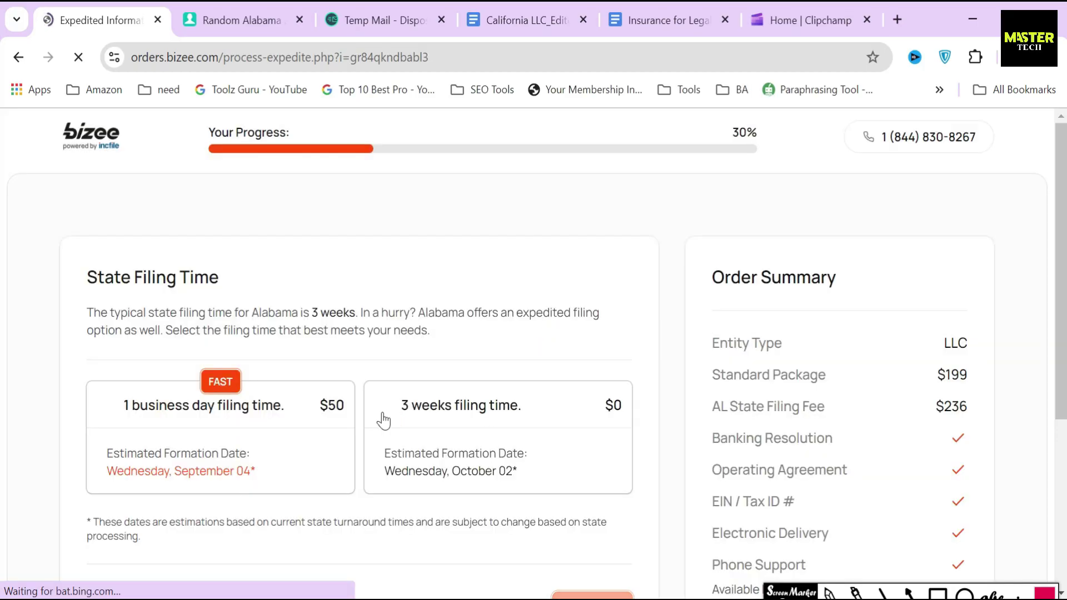
Step: Annotate the State Filing Time options: 3 weeks, 1 business day, and the $50 expedite fee
left_click_drag(83, 276, 257, 278)
left_click(258, 275)
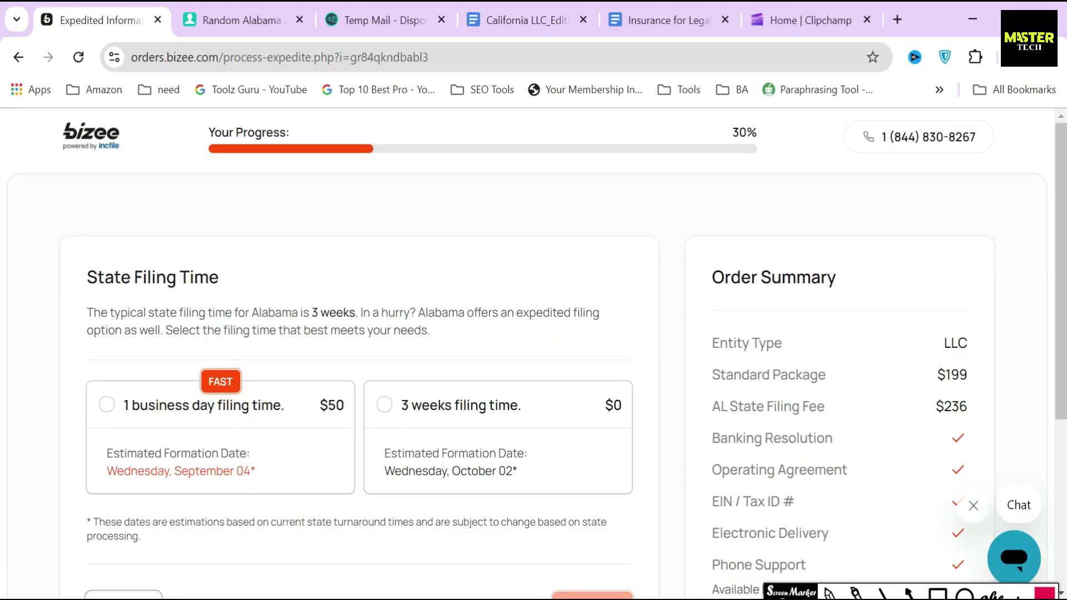
left_click_drag(245, 312, 362, 313)
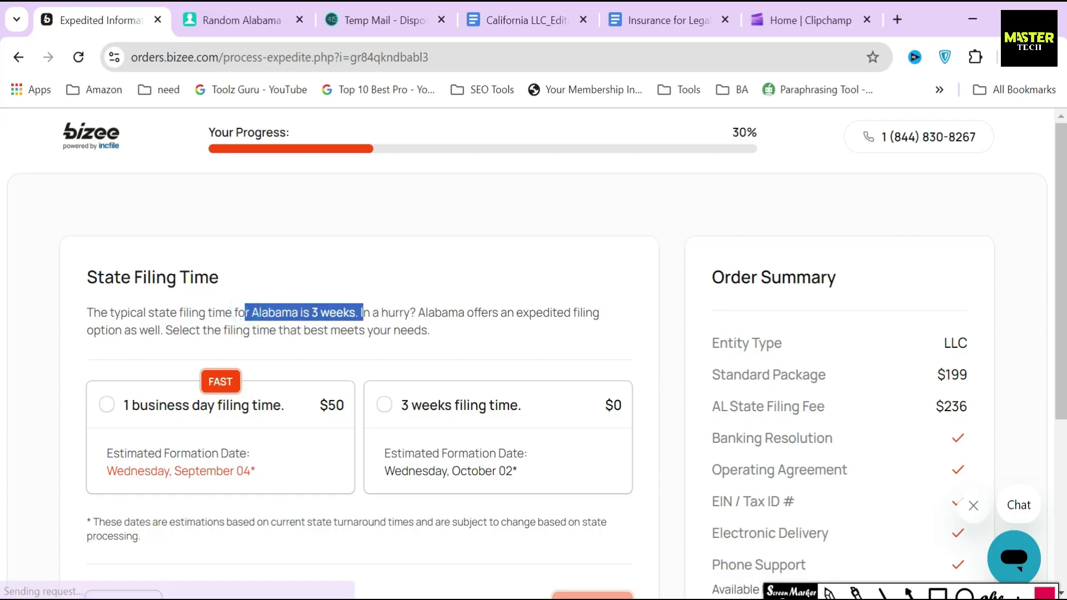
left_click(377, 288)
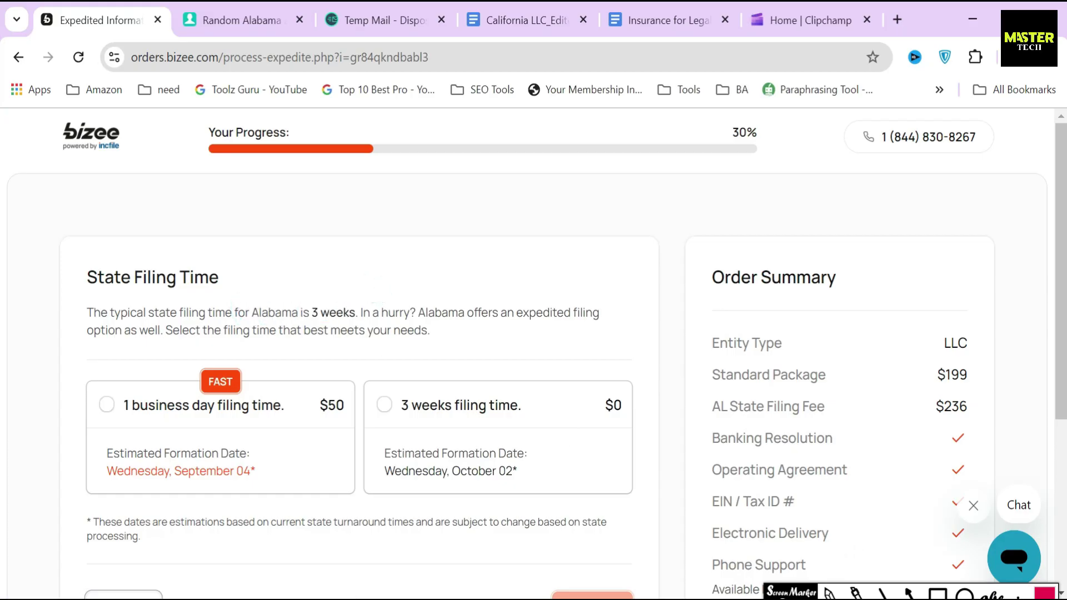
left_click(935, 594)
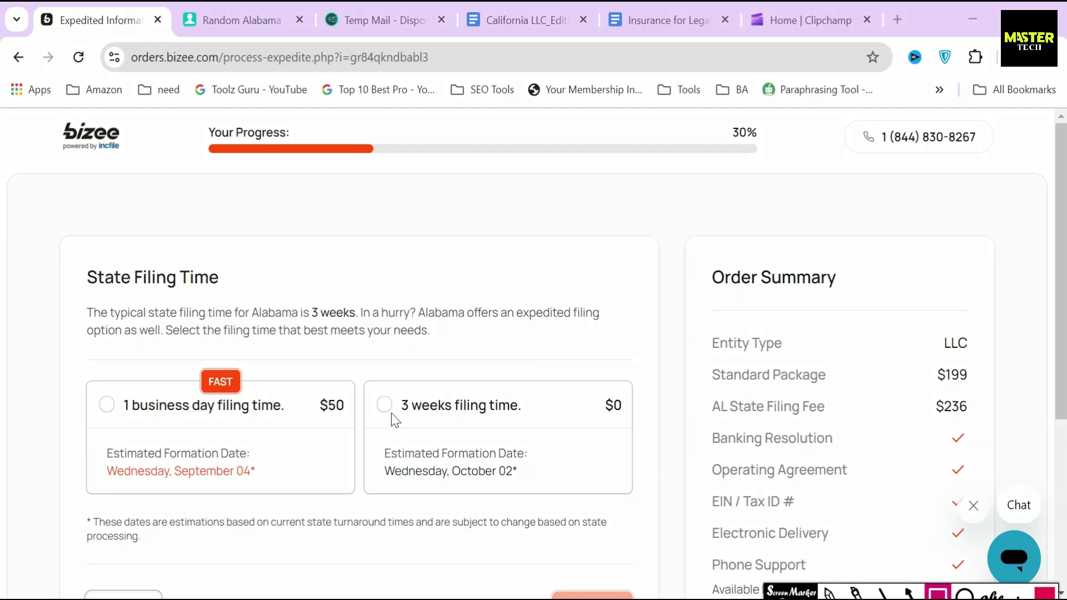
mouse_move(371, 390)
left_mouse_down()
mouse_move(428, 425)
mouse_move(532, 422)
left_mouse_up()
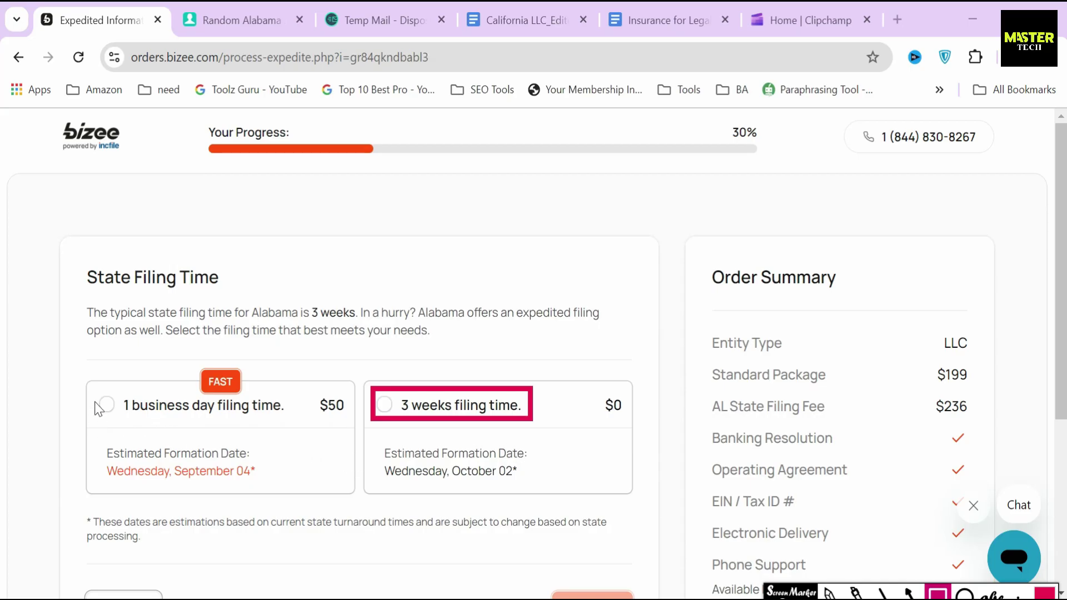
mouse_move(91, 388)
left_mouse_down()
mouse_move(185, 434)
mouse_move(293, 437)
mouse_move(298, 428)
left_mouse_up()
mouse_move(307, 382)
left_mouse_down()
mouse_move(315, 417)
mouse_move(355, 431)
left_mouse_up()
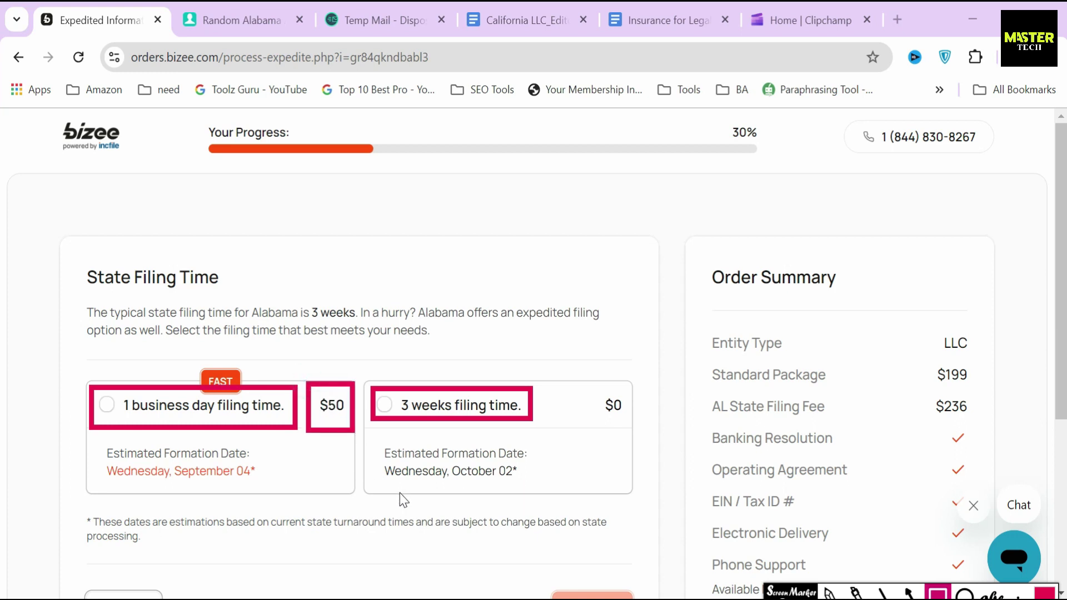
Step: Choose the free 3 weeks filing time and continue to the next step
key("Escape")
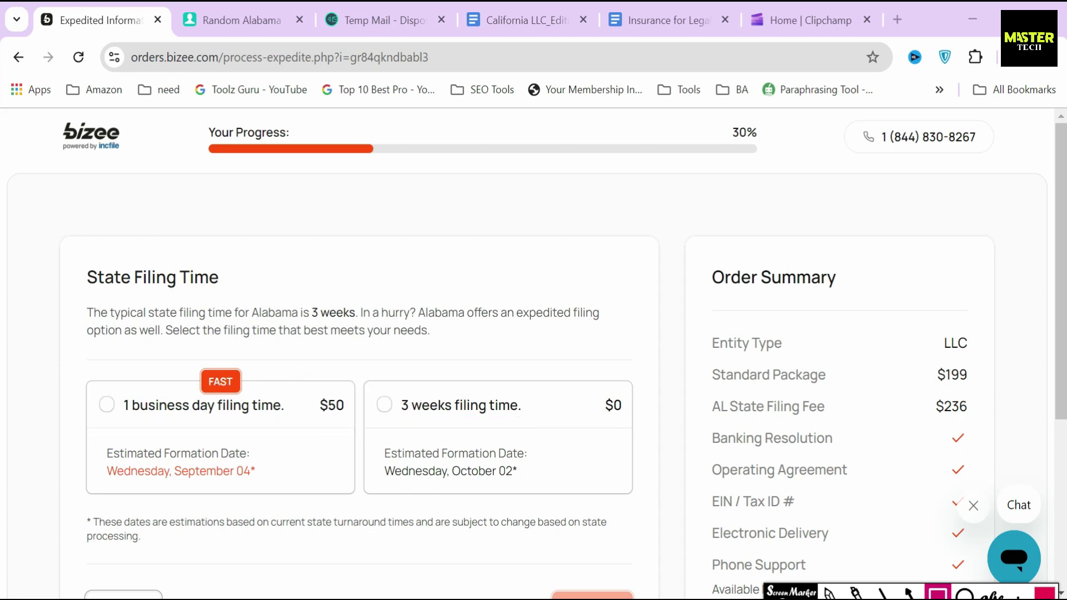
scroll(450, 405, "down", 2)
left_click(457, 386)
left_click(572, 518)
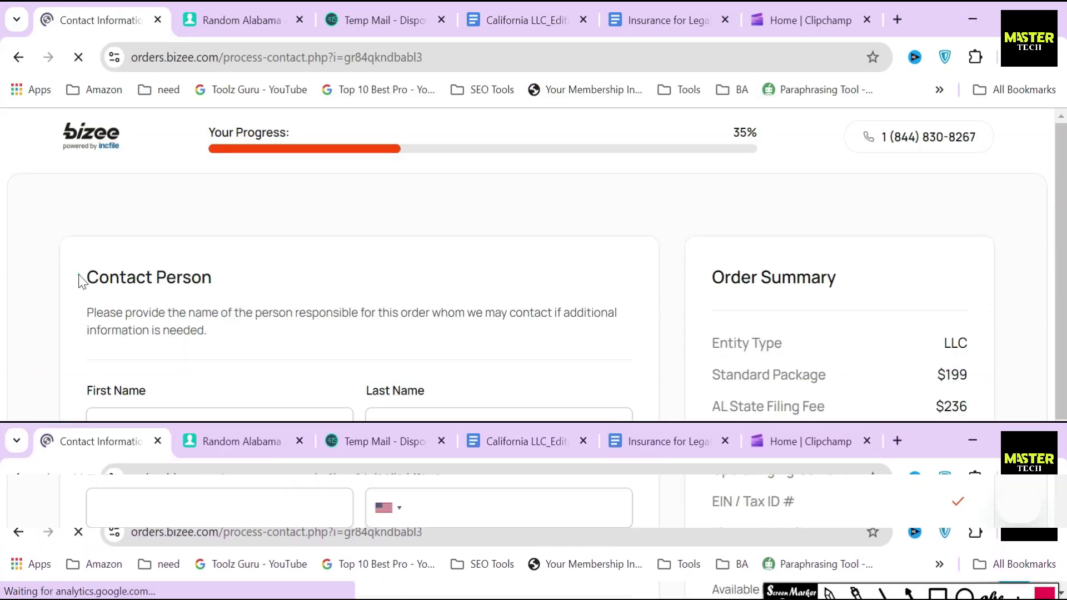
Step: Enter the contact person's first and last name and paste their e-mail address
left_click_drag(78, 281, 260, 295)
left_click(236, 340)
left_click(183, 424)
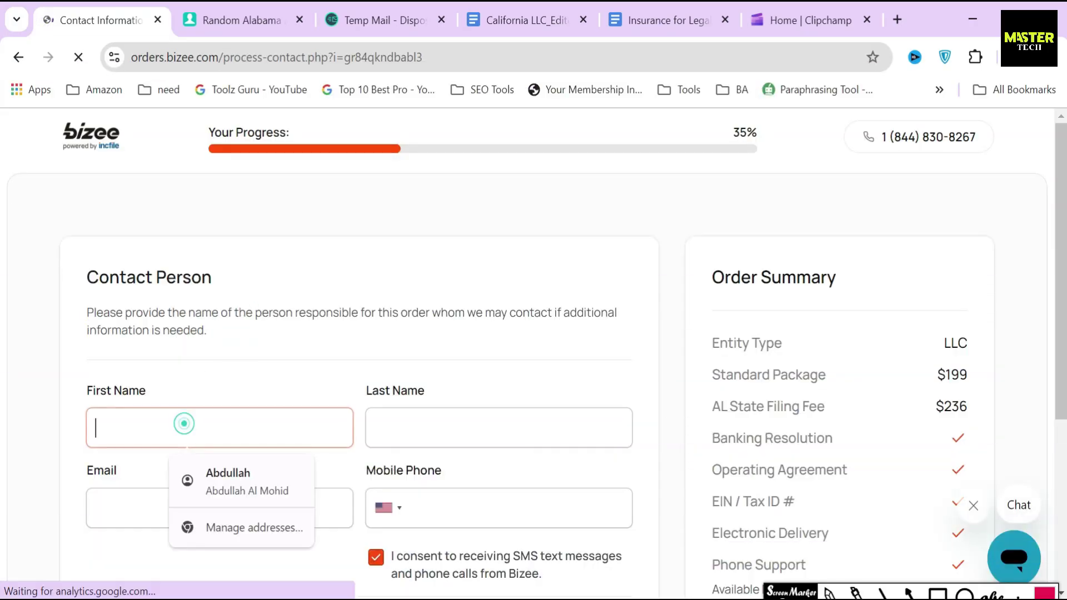
type("We")
left_click(410, 423)
type("FR")
left_click(336, 414)
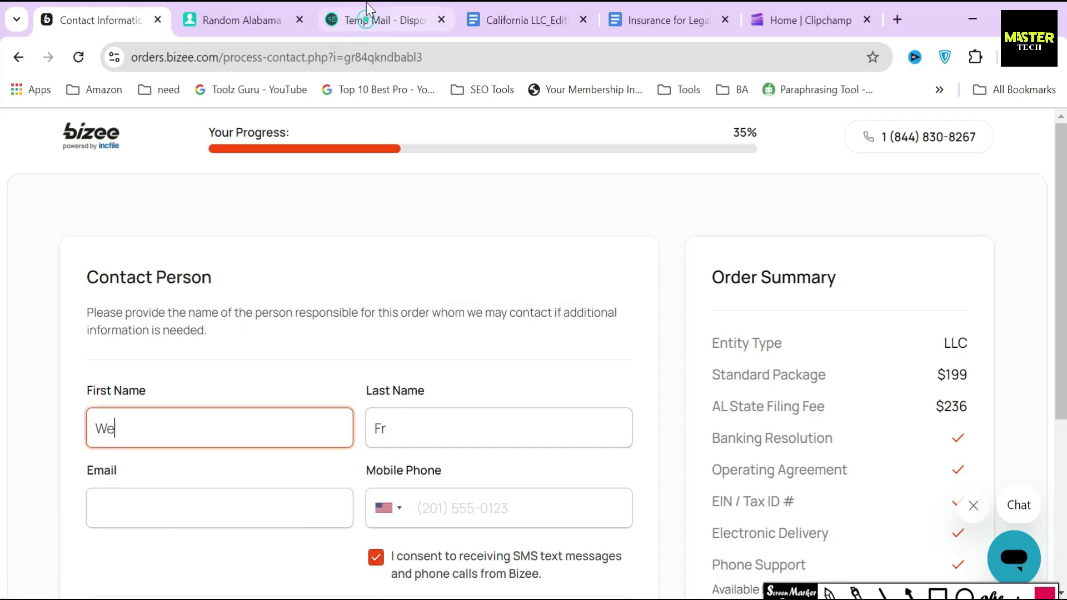
left_click(220, 508)
key("ctrl+v")
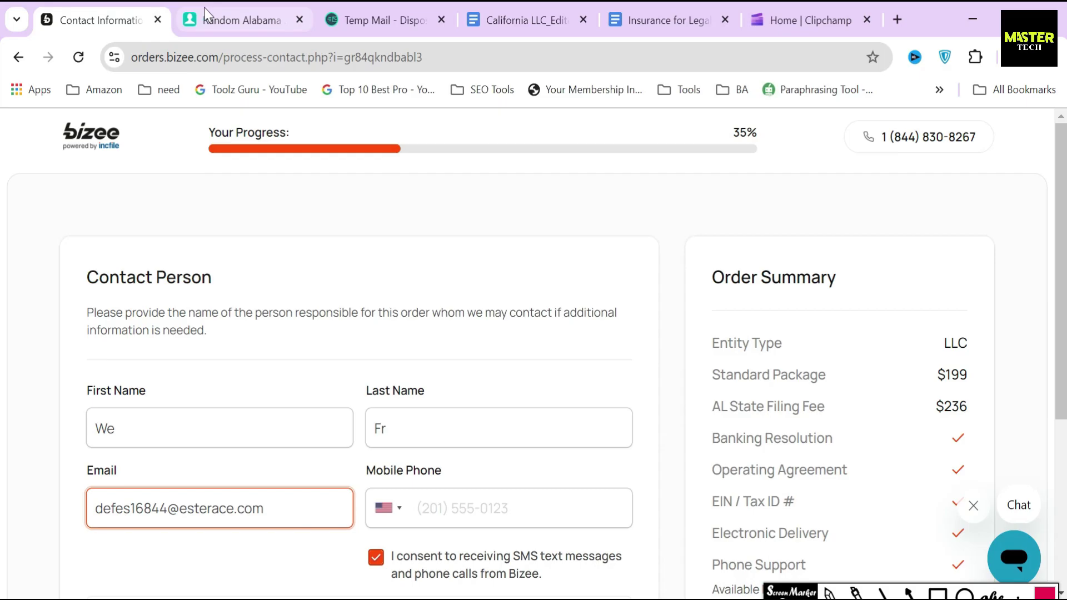
Step: Copy the generated mobile number into Mobile Phone and submit the contact details
left_click(186, 21)
left_click(587, 360)
key("ctrl+c")
key("ctrl+shift+Tab")
left_click(561, 514)
key("ctrl+v")
left_click(671, 482)
scroll(671, 482, "down", 3)
left_click(591, 540)
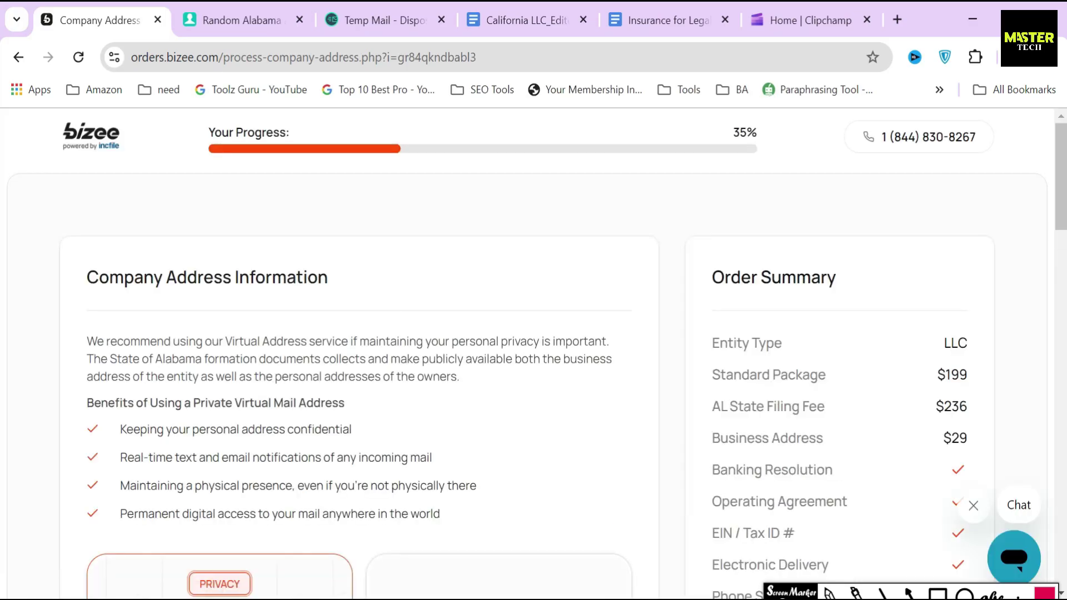
left_click_drag(85, 276, 350, 292)
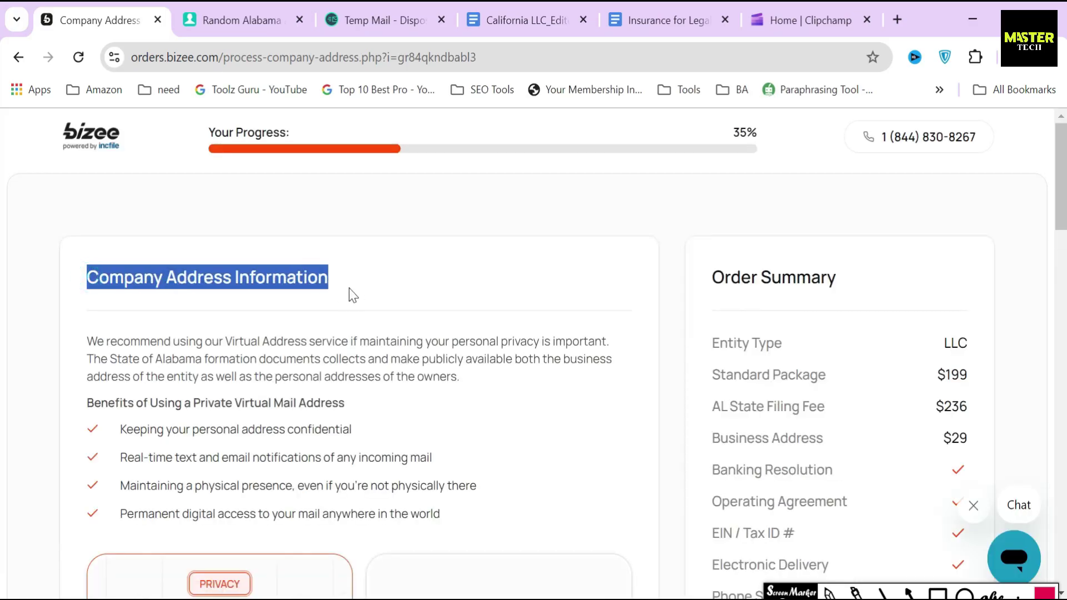
left_click(348, 286)
left_click(251, 374)
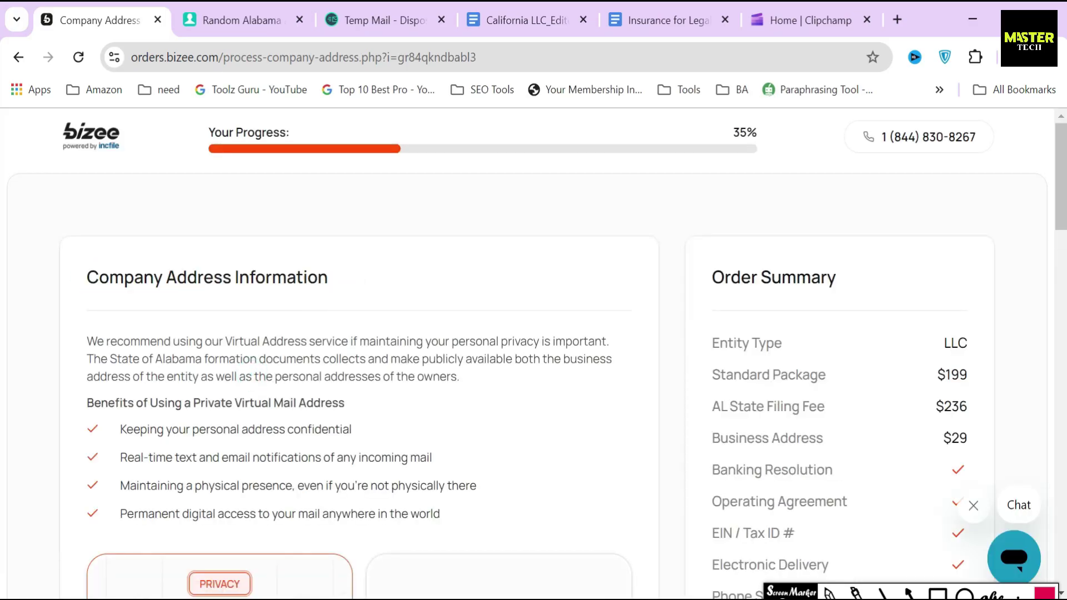
left_click_drag(87, 341, 315, 342)
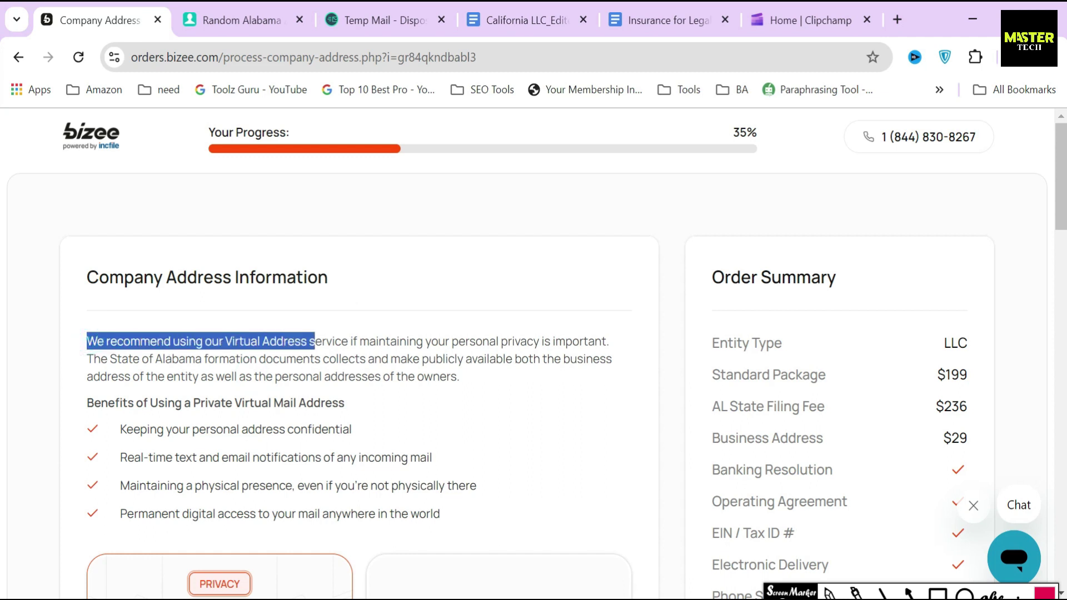
left_click(299, 366)
left_click_drag(81, 360, 505, 359)
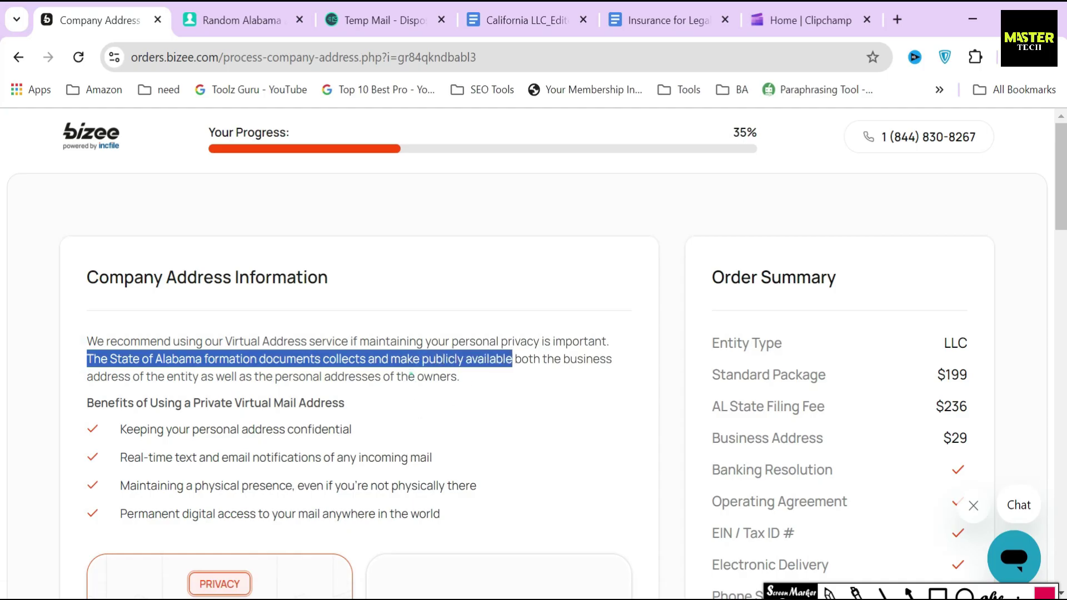
left_click(411, 375)
left_click_drag(75, 403, 345, 403)
left_click(271, 396)
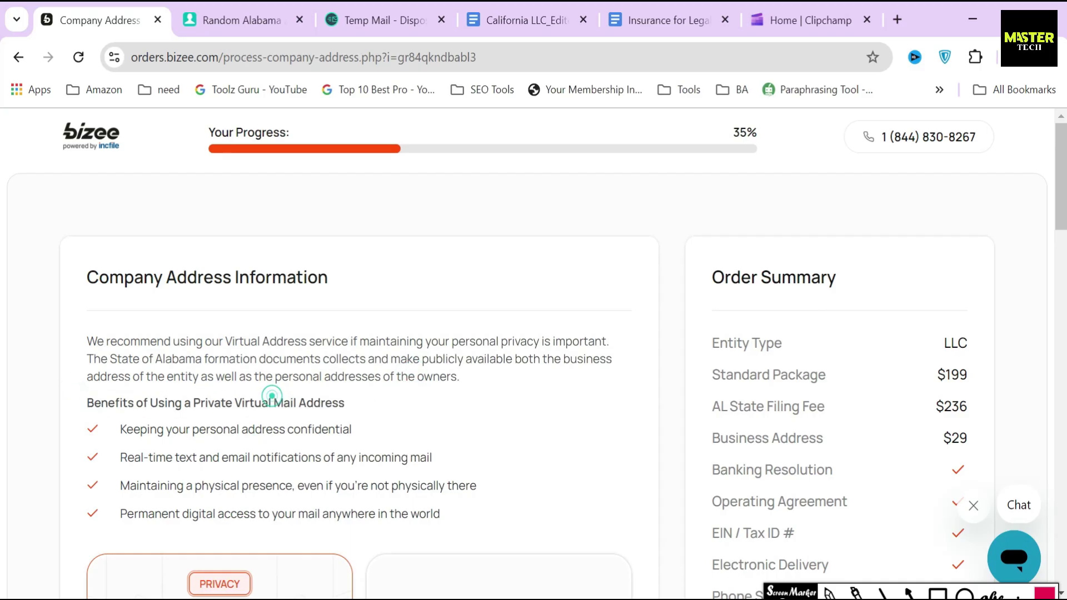
left_click_drag(126, 429, 354, 429)
left_click_drag(120, 456, 472, 460)
left_click_drag(118, 485, 495, 488)
left_click_drag(119, 513, 492, 518)
left_click(410, 412)
Step: Highlight the Use My Own Address option and its address requirements text
scroll(410, 412, "down", 5)
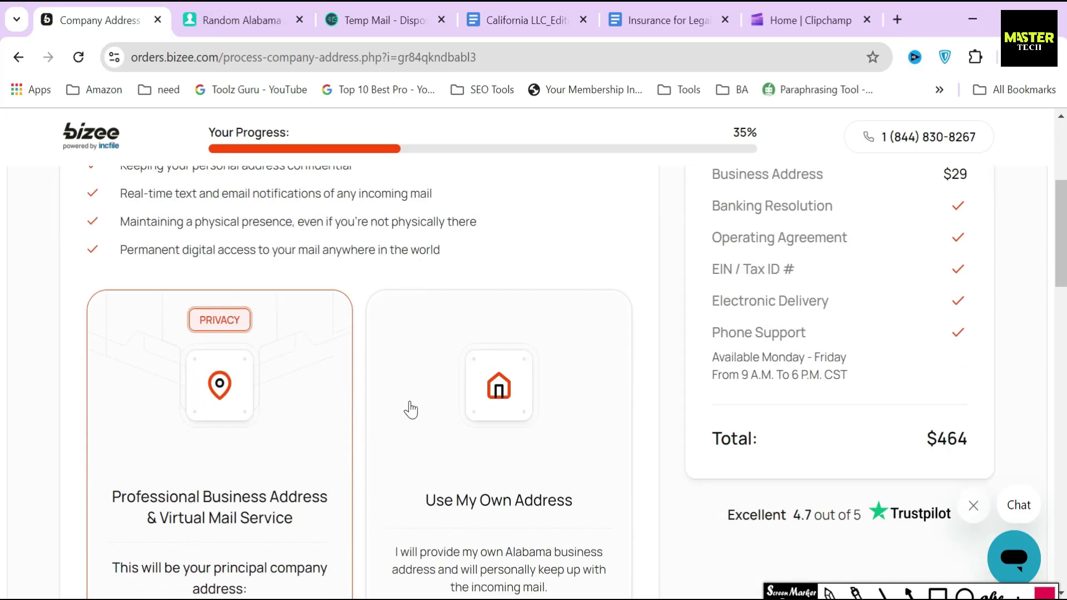
scroll(411, 410, "down", 2)
left_click_drag(425, 413, 577, 421)
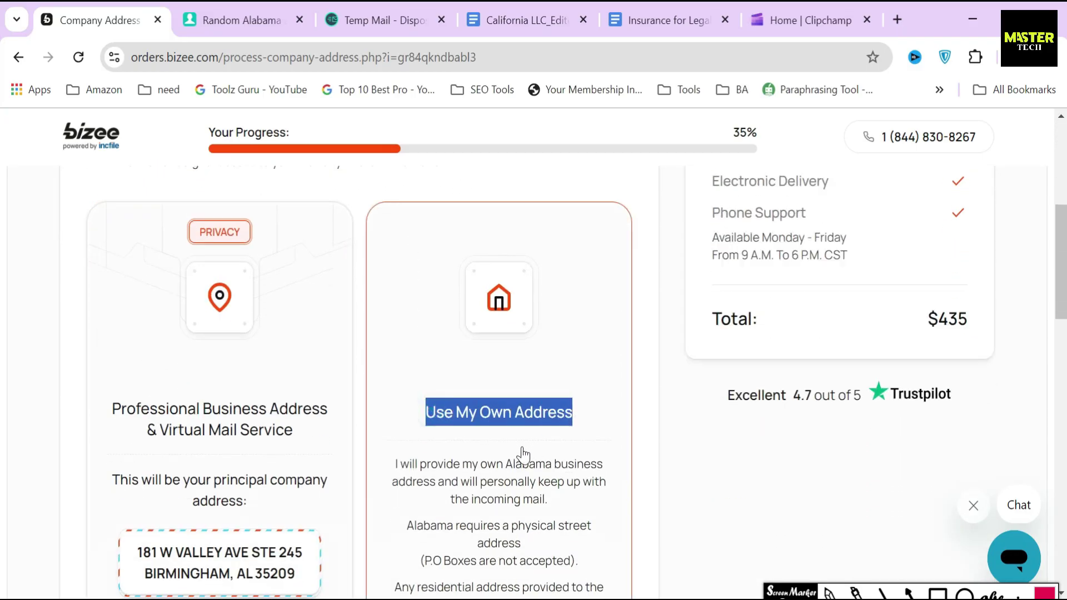
left_click(362, 396)
scroll(361, 395, "down", 2)
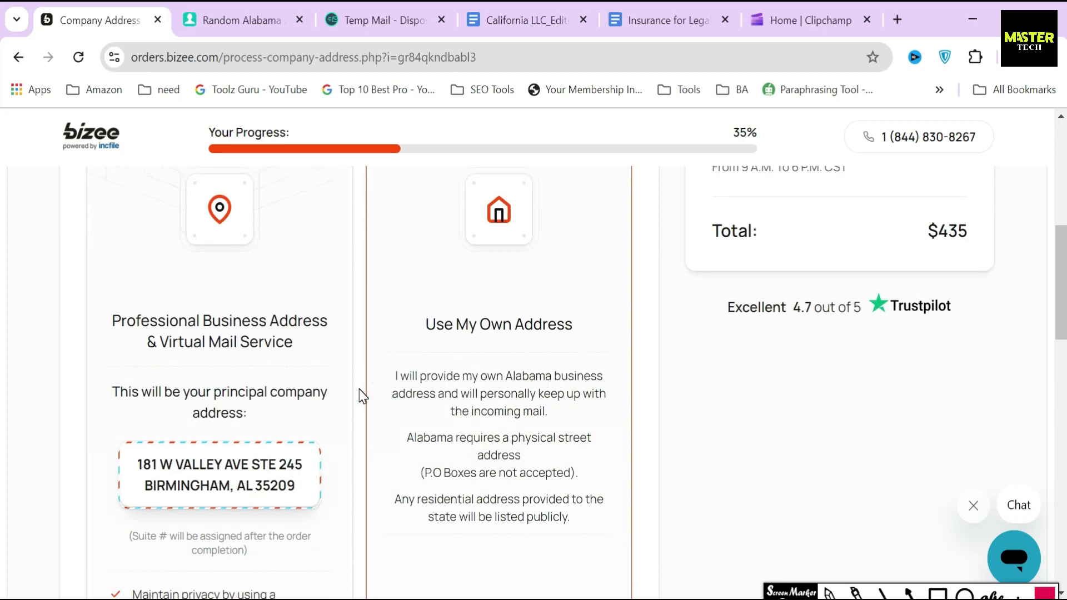
left_click_drag(390, 373, 568, 523)
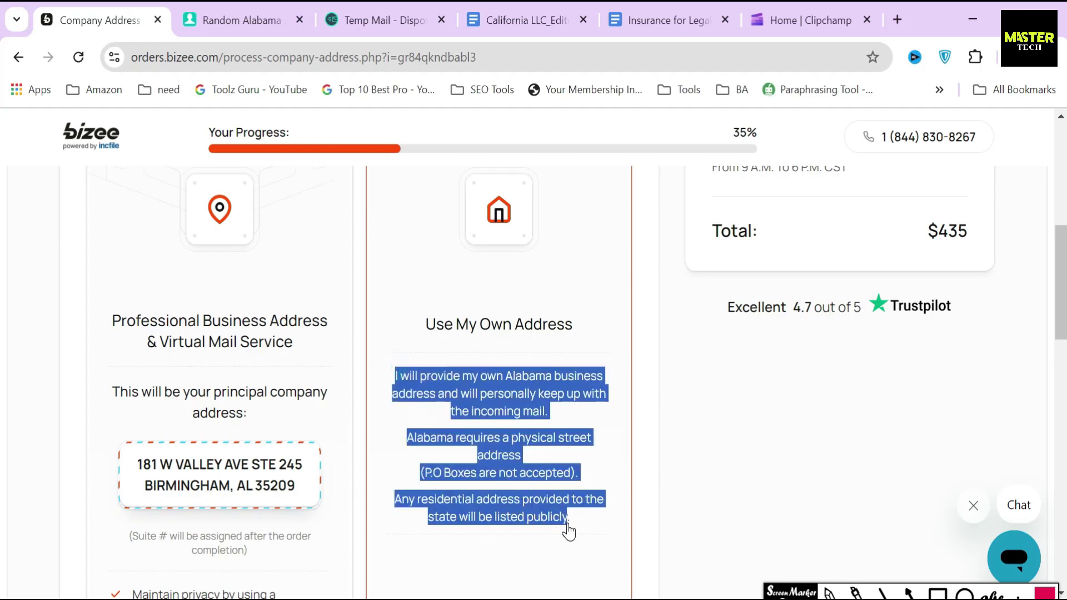
left_click(359, 429)
left_click(259, 457)
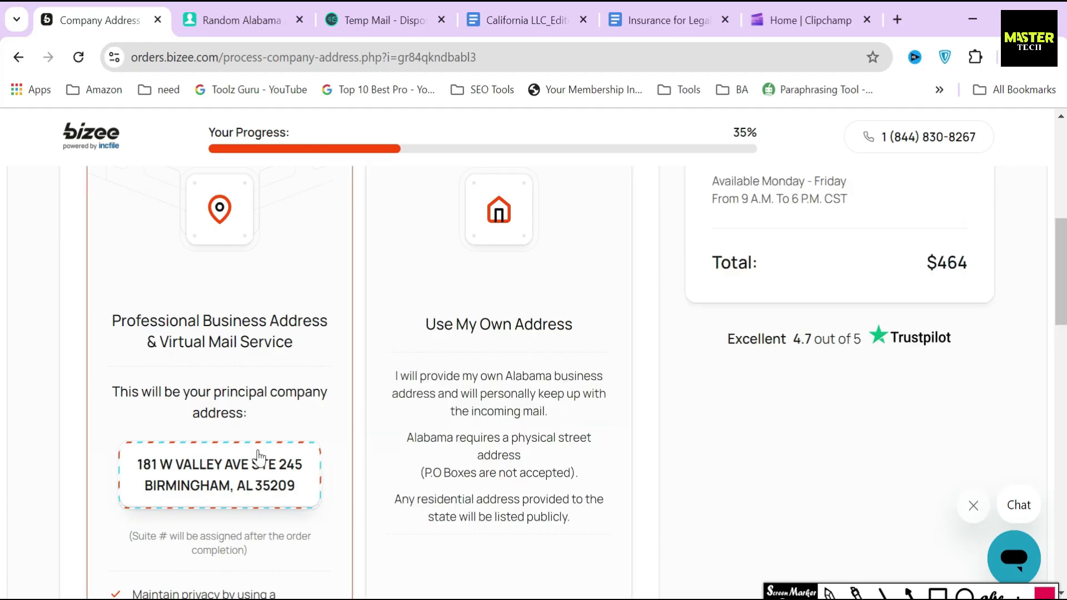
Step: Highlight the four virtual address features, box the $29/month price, and mark the Contact Address heading
scroll(259, 456, "down", 5)
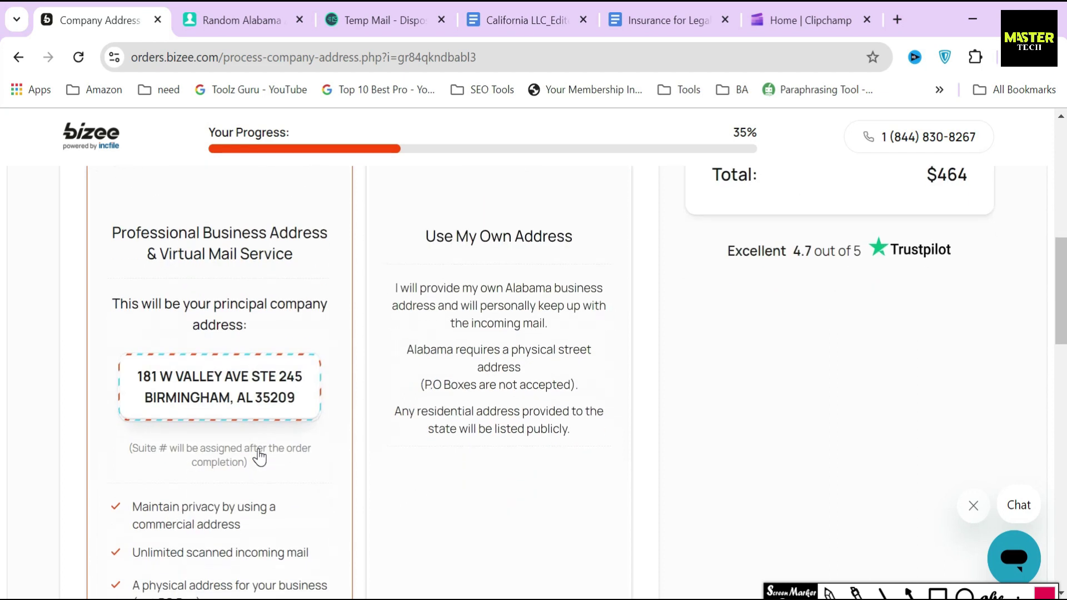
left_click_drag(124, 332, 227, 483)
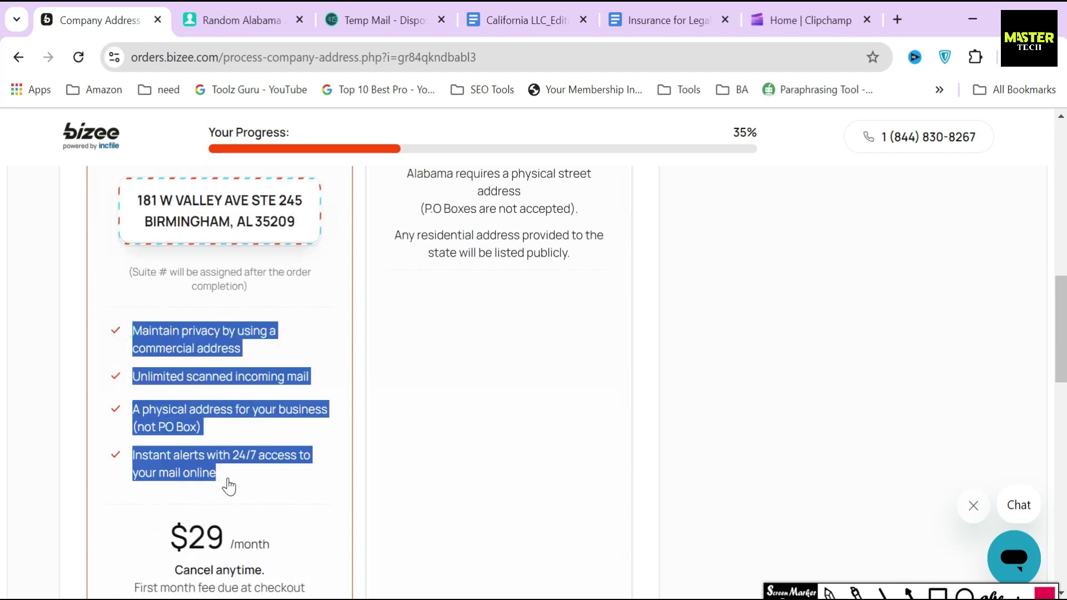
left_click(358, 421)
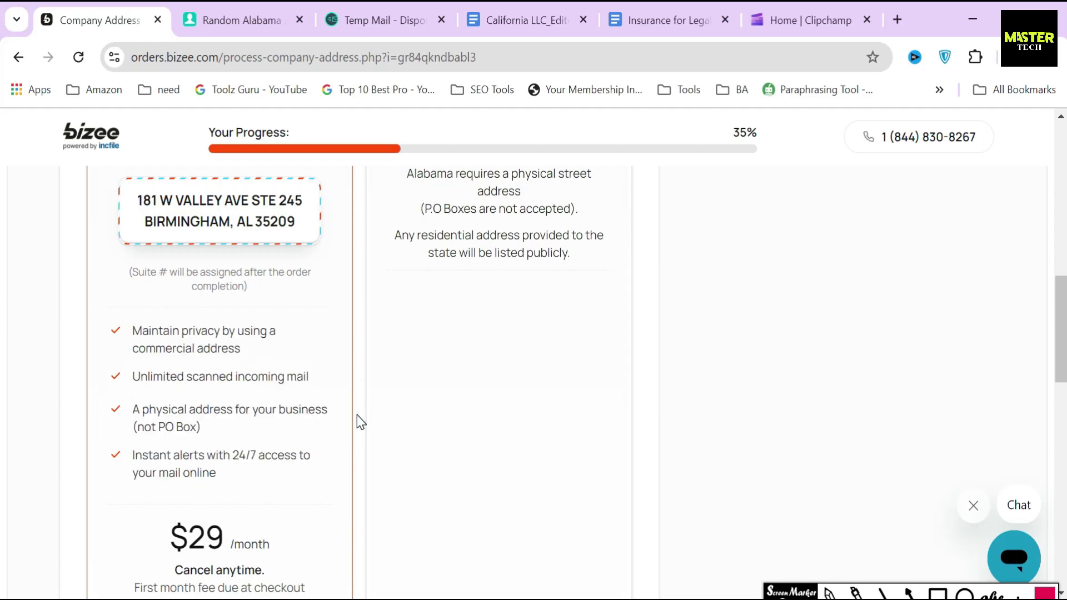
scroll(358, 415, "down", 3)
left_click(938, 593)
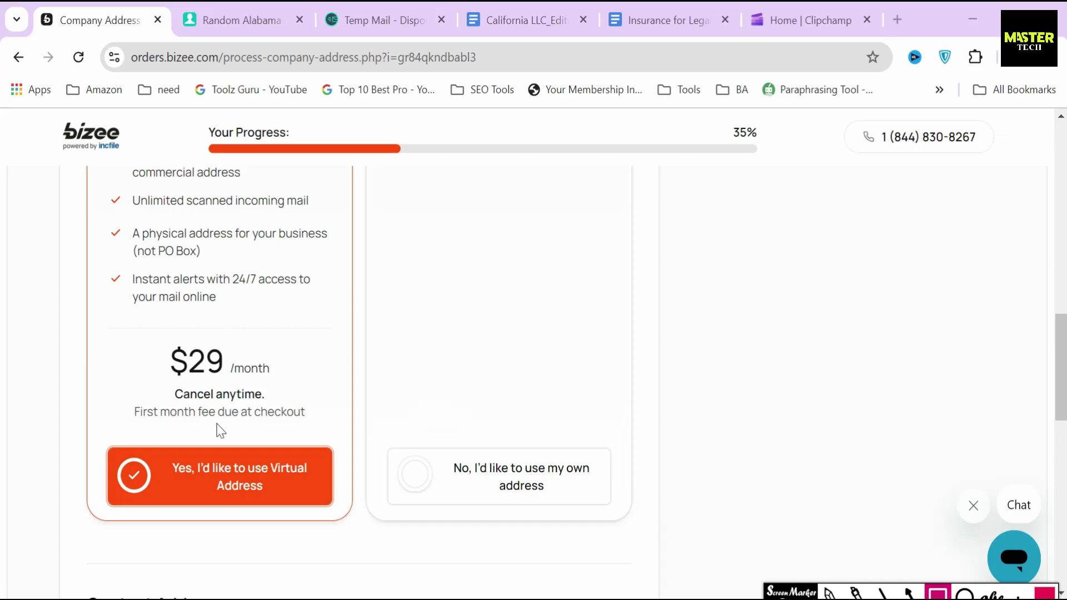
mouse_move(146, 333)
left_mouse_down()
mouse_move(149, 349)
mouse_move(295, 397)
left_mouse_up()
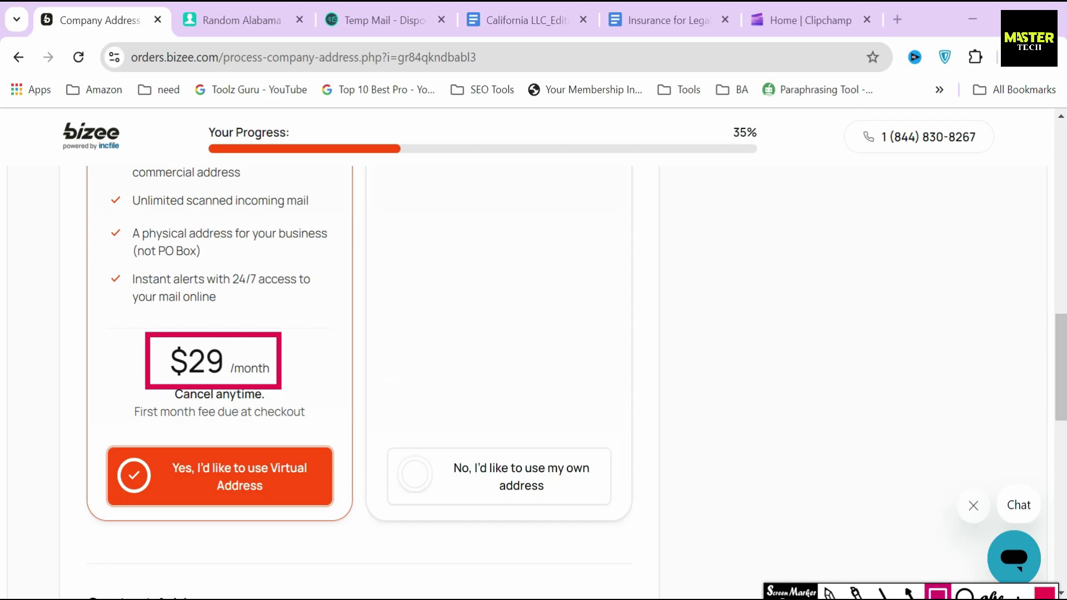
key("ctrl+z")
scroll(439, 500, "down", 5)
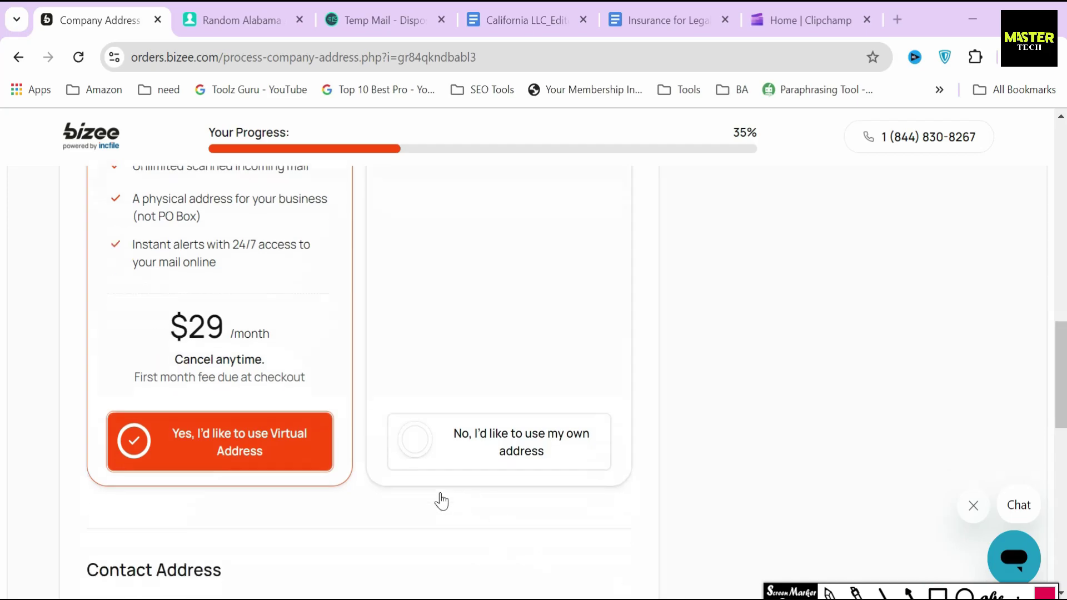
left_click_drag(77, 350, 251, 348)
Step: Copy the generated zip code from the address generator tab into the contact address form
left_click(261, 343)
scroll(256, 355, "down", 4)
left_click(250, 380)
key("ctrl+Tab")
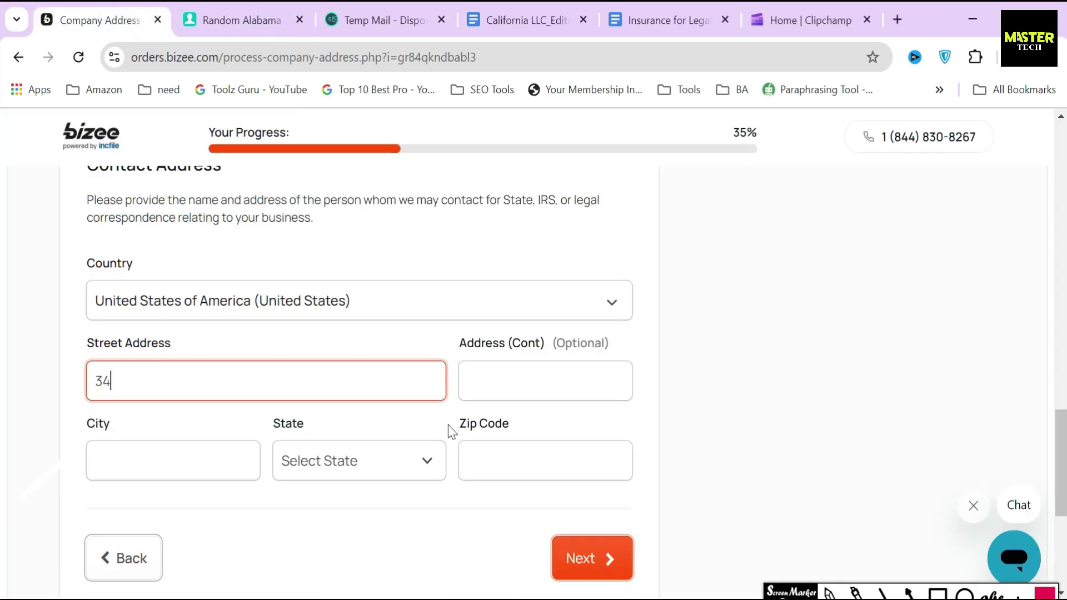
left_click(389, 21)
left_click(239, 20)
left_click(567, 296)
left_click(508, 465)
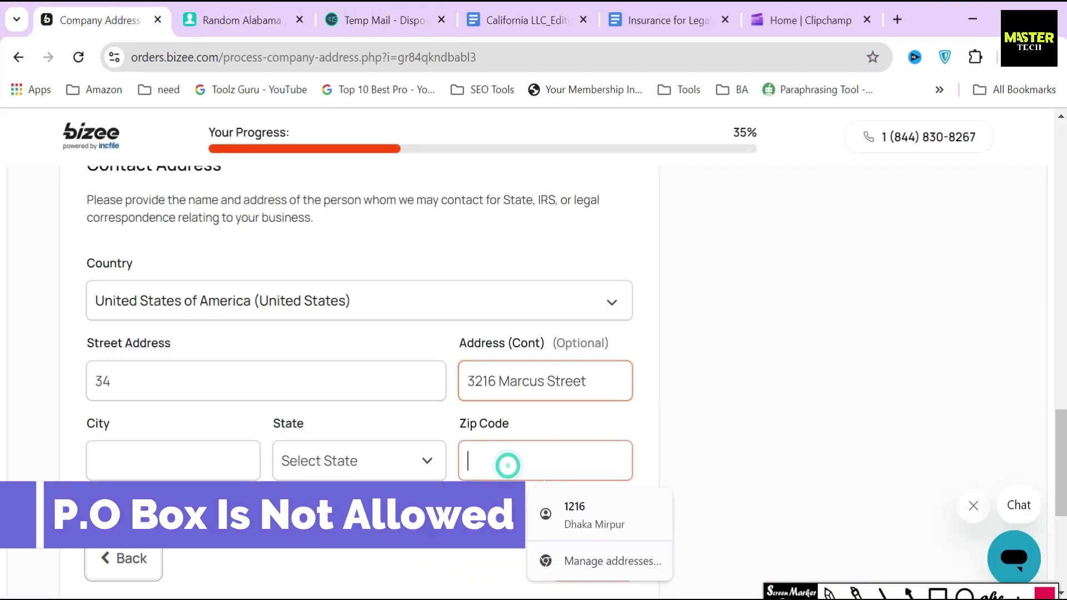
type("35811")
Step: Paste the generated city and choose Alabama as the state
left_click(576, 202)
key("ctrl+c")
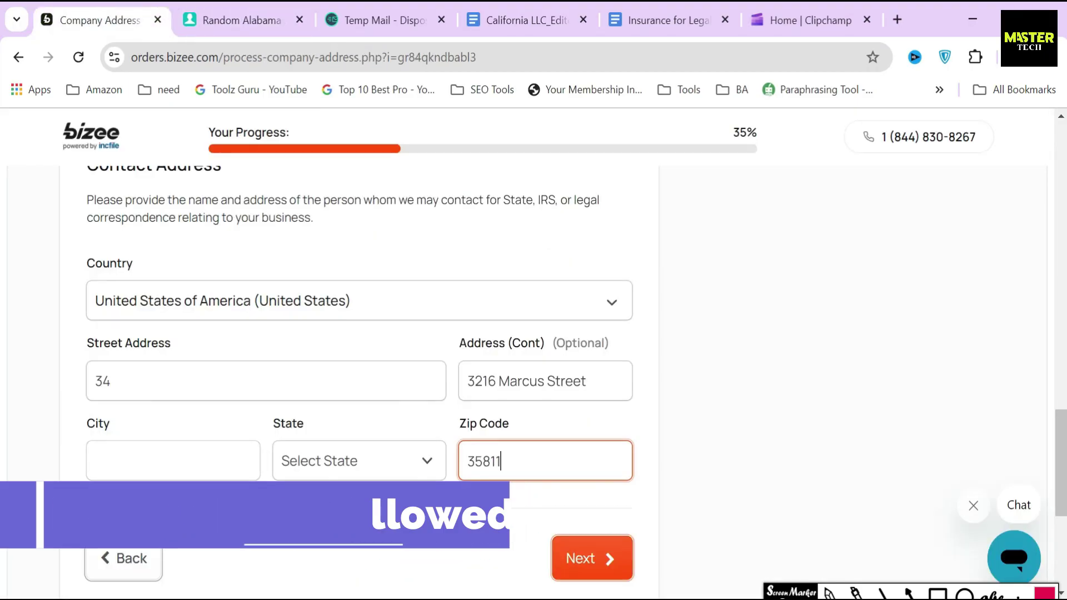
left_click(172, 461)
key("ctrl+v")
left_click(361, 461)
left_click(334, 31)
left_click(651, 425)
scroll(653, 434, "down", 3)
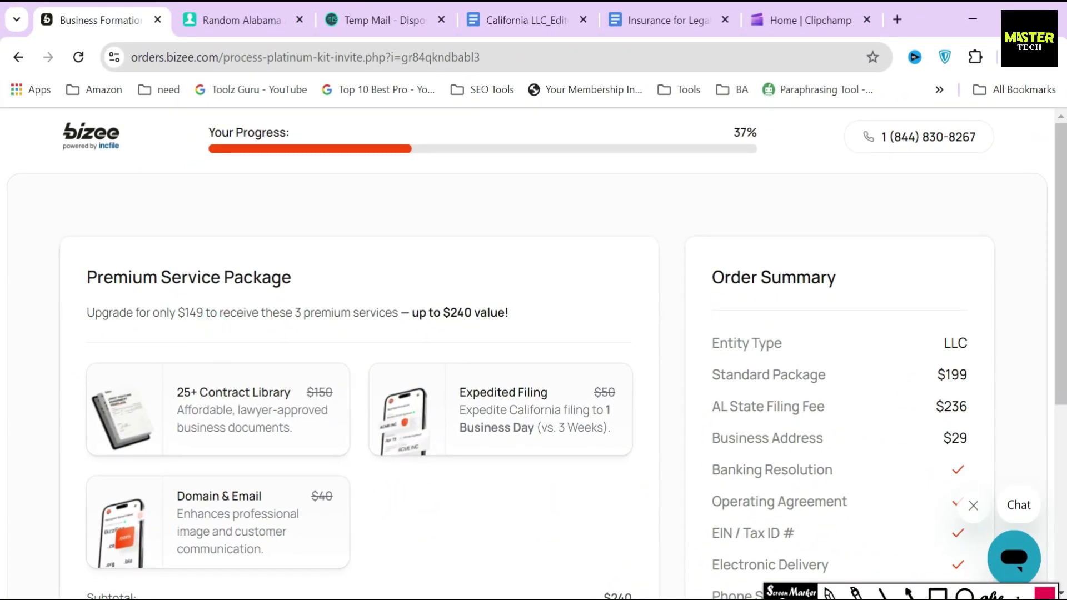
Step: Highlight the Premium Service Package offer, the Standard Package $199 line, discount and total
left_click_drag(167, 313, 413, 331)
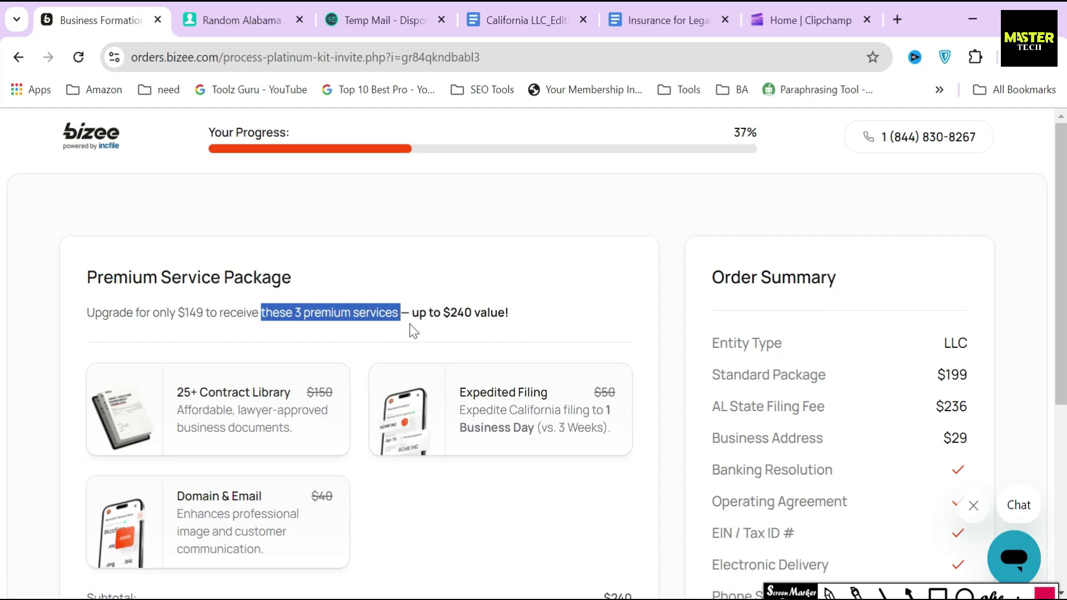
left_click(431, 328)
left_click_drag(335, 305, 87, 289)
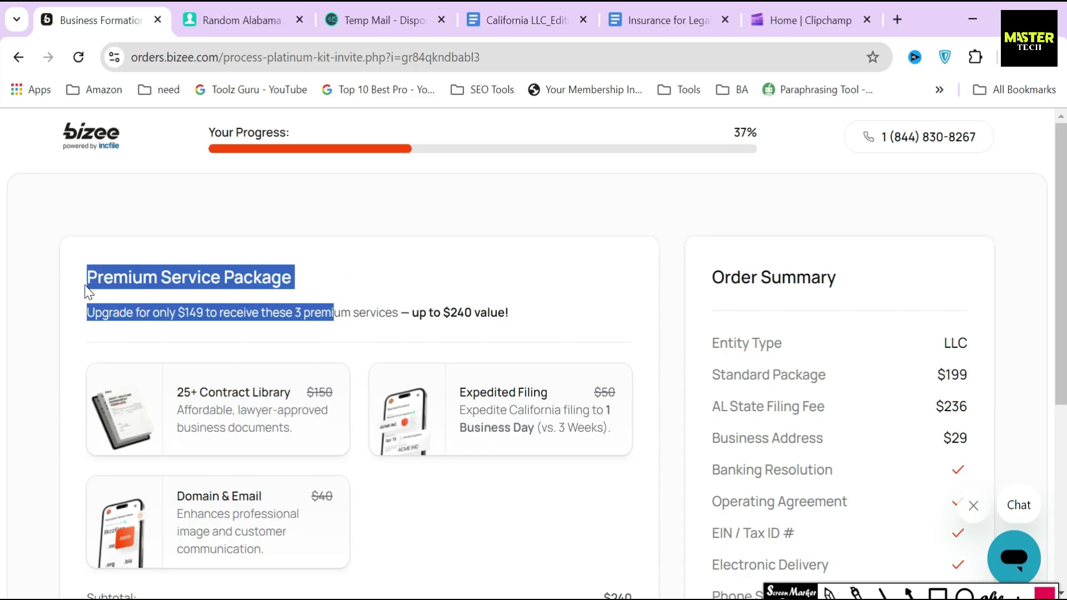
left_click(339, 280)
scroll(425, 343, "down", 2)
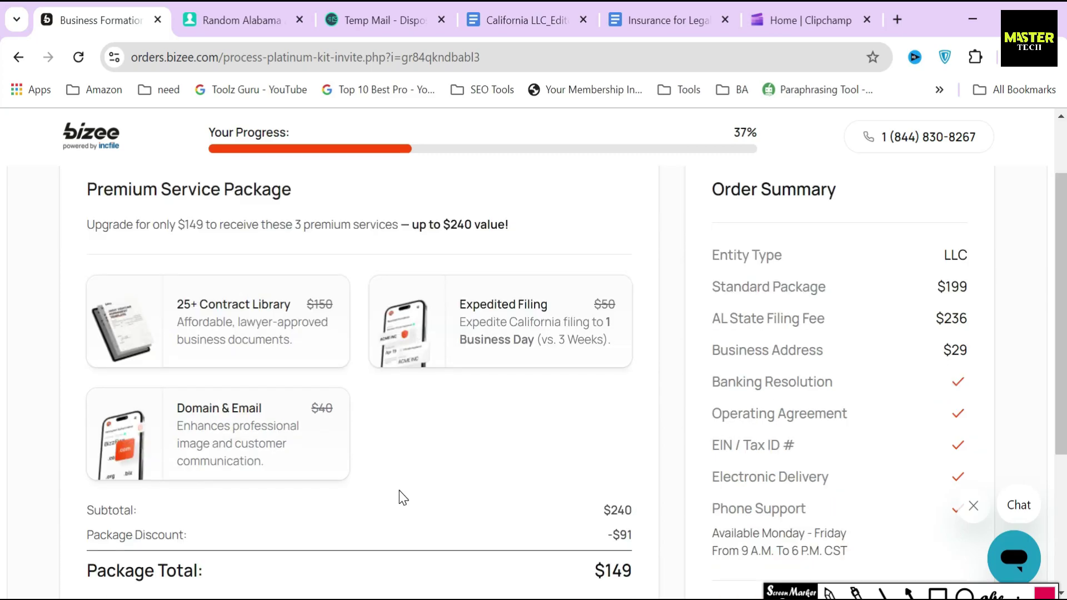
left_click_drag(712, 295, 982, 293)
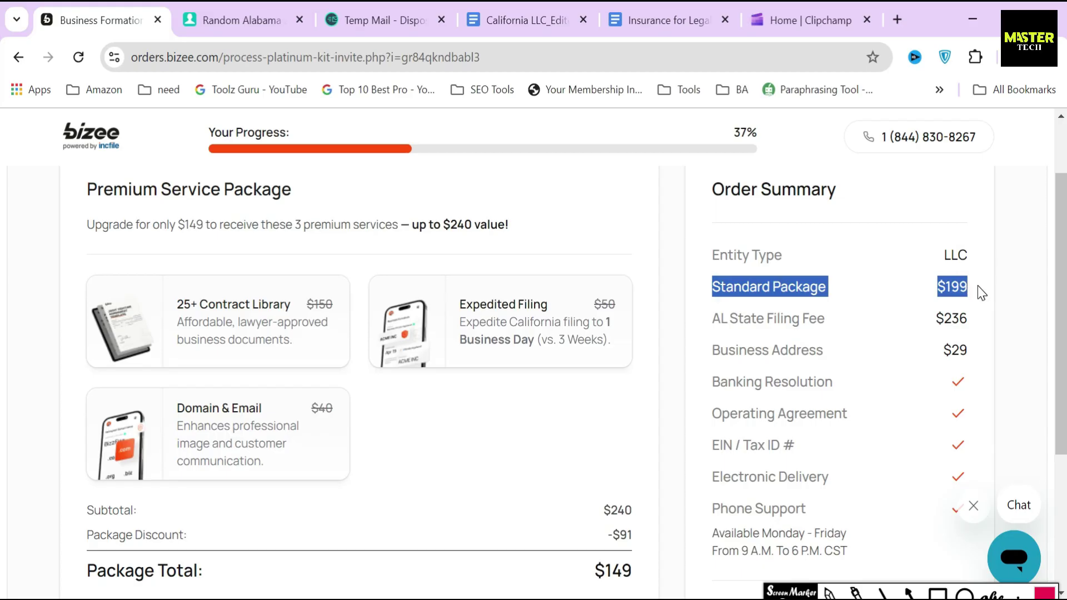
scroll(552, 502, "down", 2)
left_click_drag(601, 422, 647, 451)
left_click_drag(583, 484, 653, 496)
left_click(653, 496)
Step: Accept the $149 Premium Service Package limited-time offer
scroll(653, 496, "down", 2)
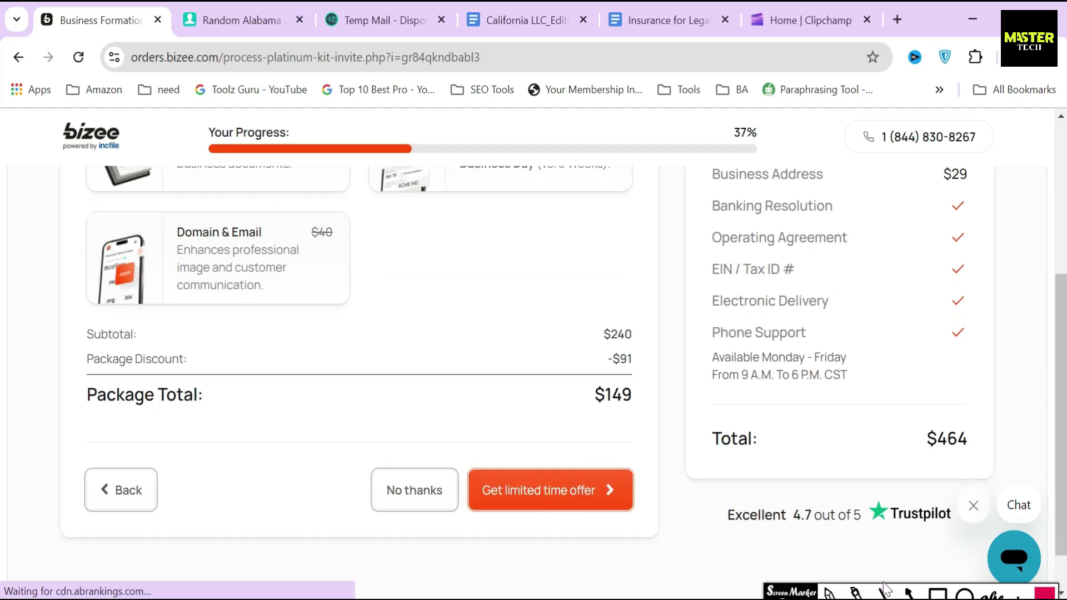
left_click_drag(522, 408, 521, 465)
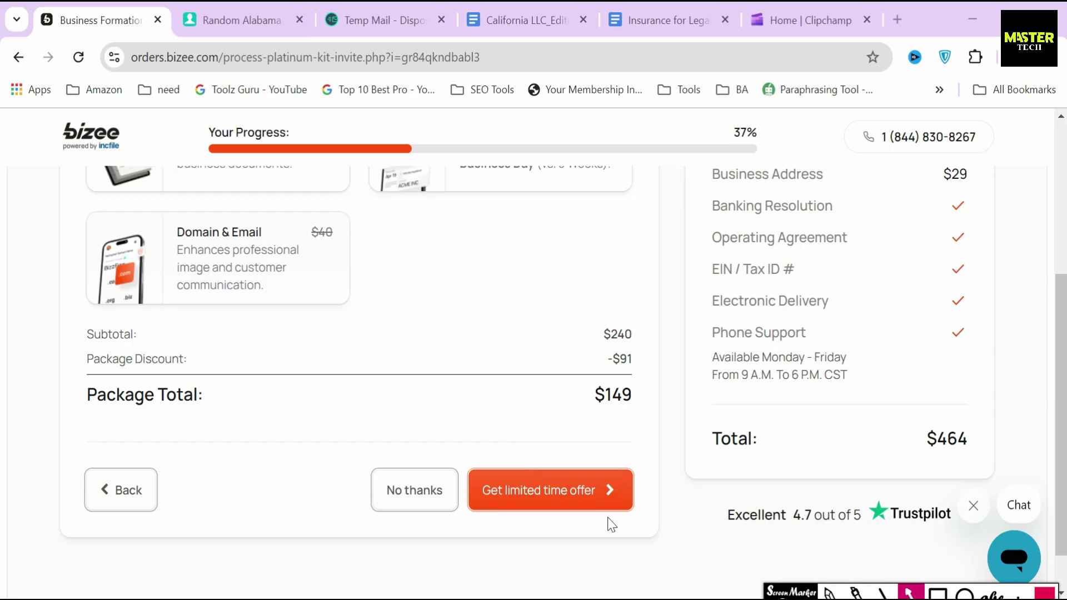
left_click(526, 489)
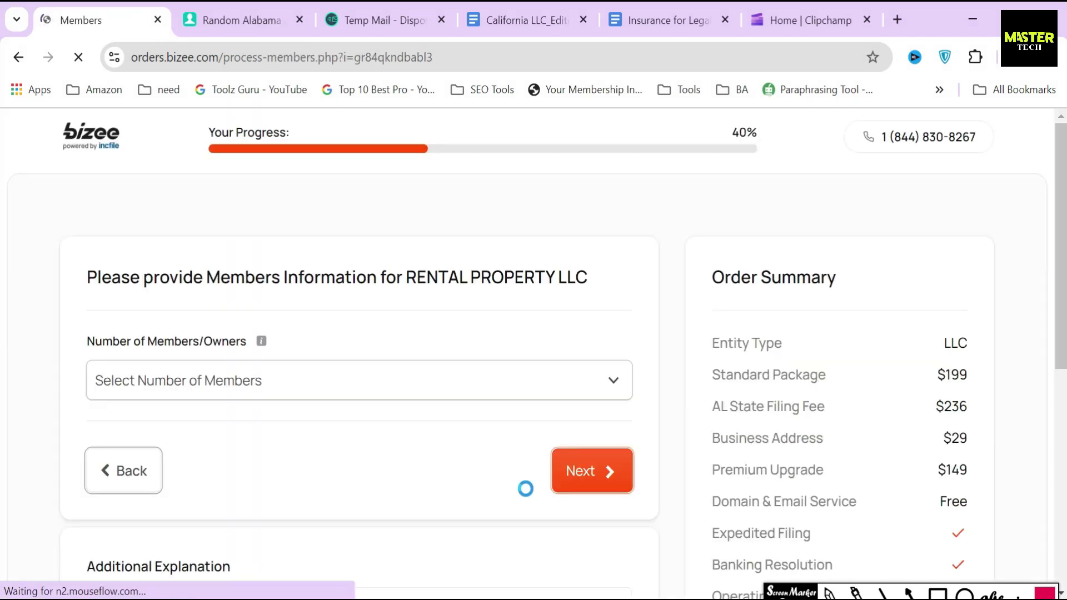
Step: Set Number of Members to 1
left_click_drag(78, 346, 341, 341)
left_click(336, 336)
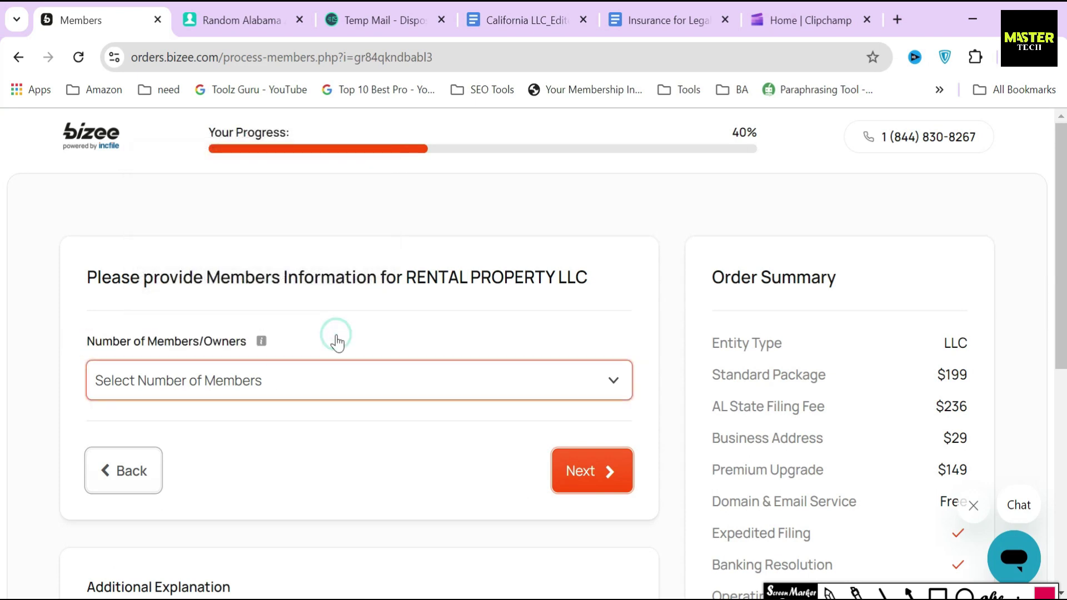
left_click(189, 383)
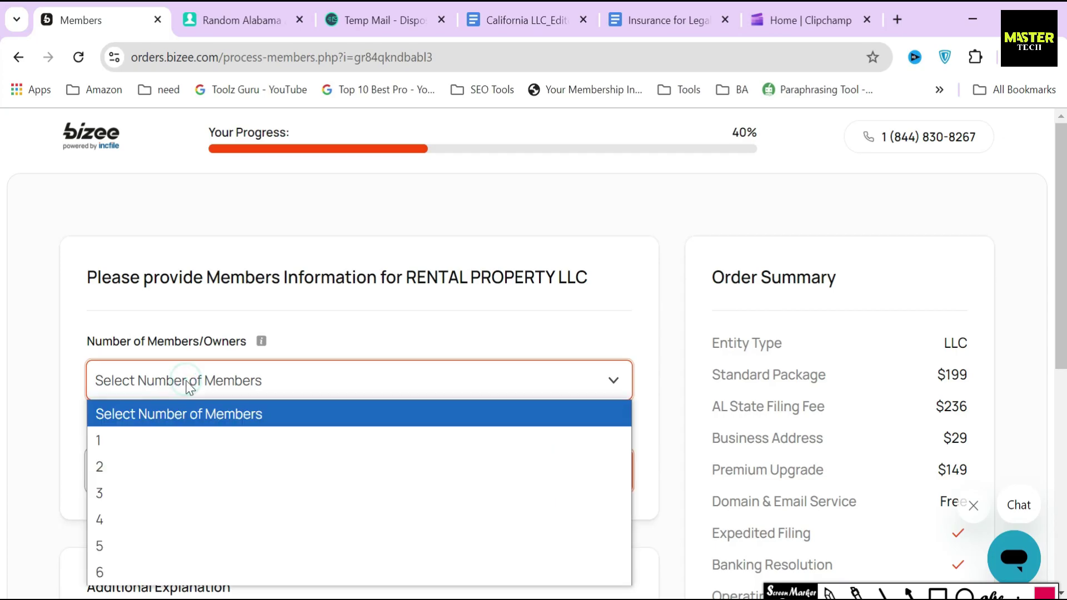
left_click(143, 445)
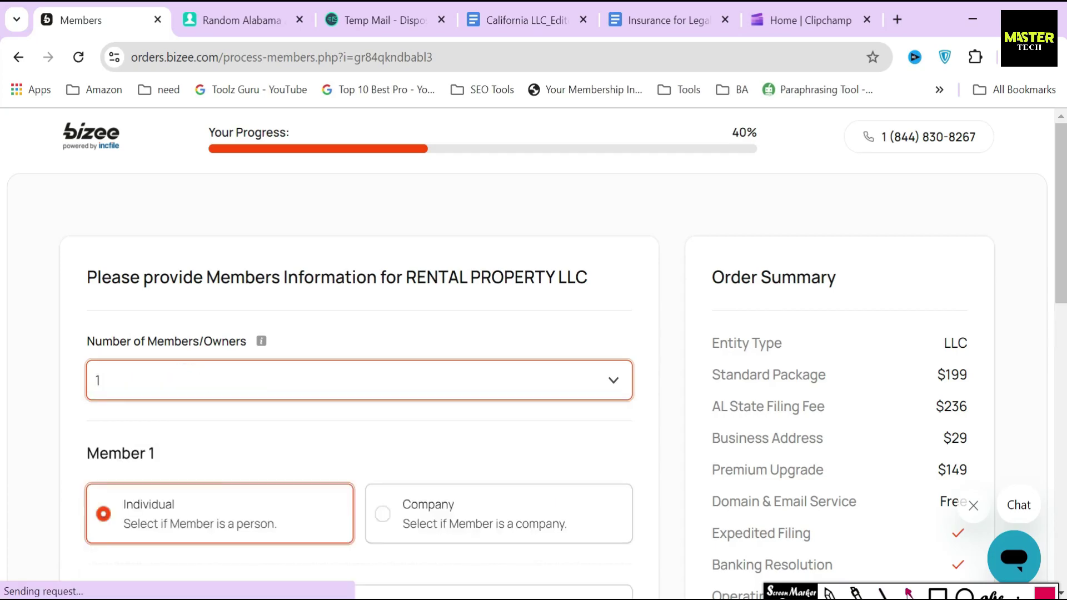
left_click(53, 380)
left_click_drag(38, 375, 96, 380)
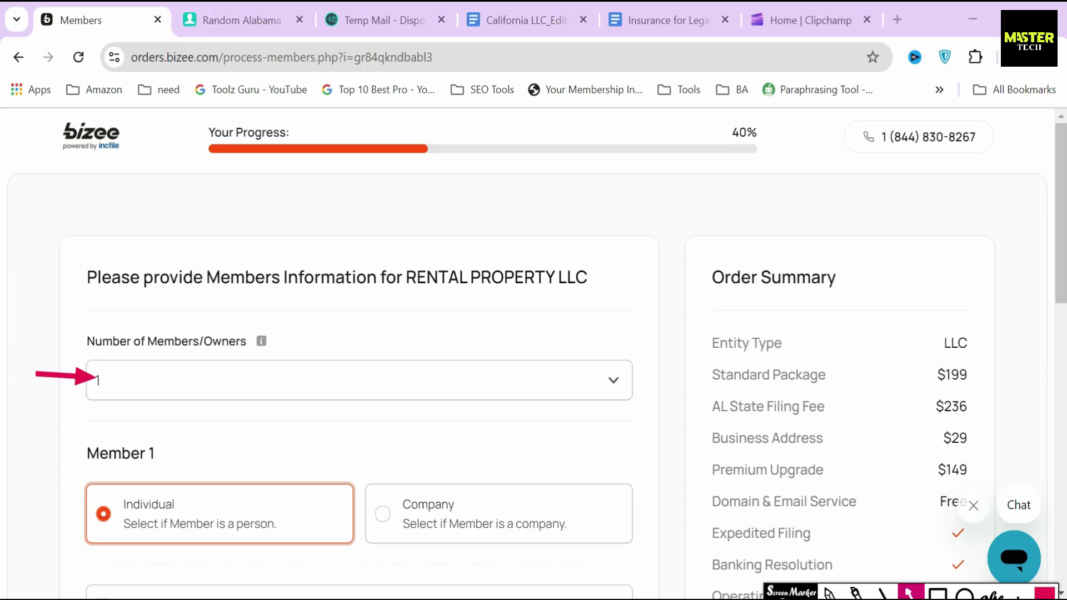
left_click(293, 378)
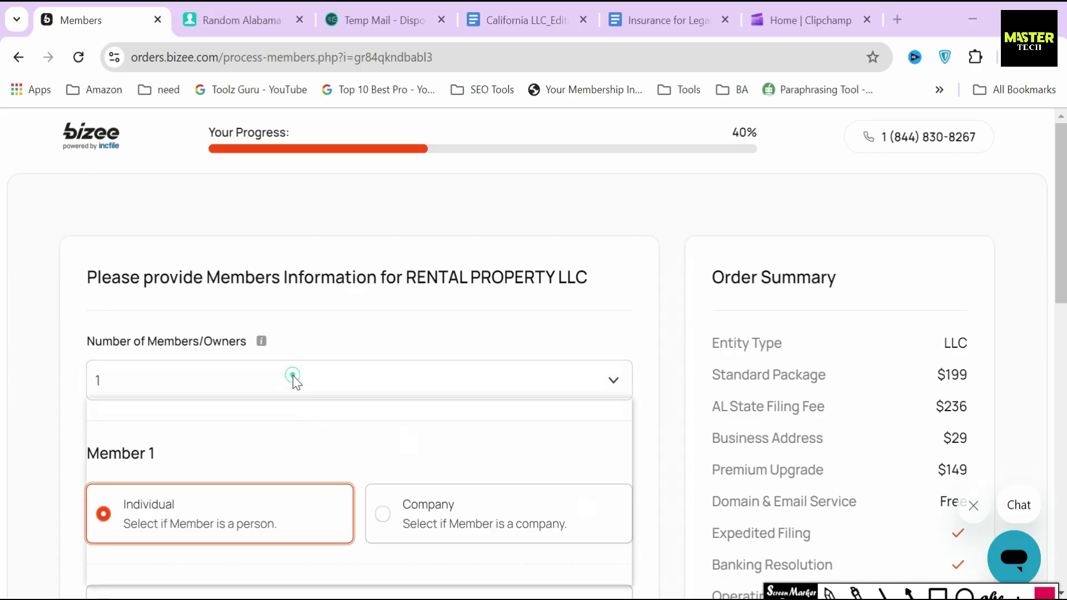
left_click(67, 439)
Step: Make Member 1 an Individual rather than a company
scroll(95, 388, "down", 2)
left_click_drag(71, 362, 209, 370)
left_click(231, 440)
left_click(460, 423)
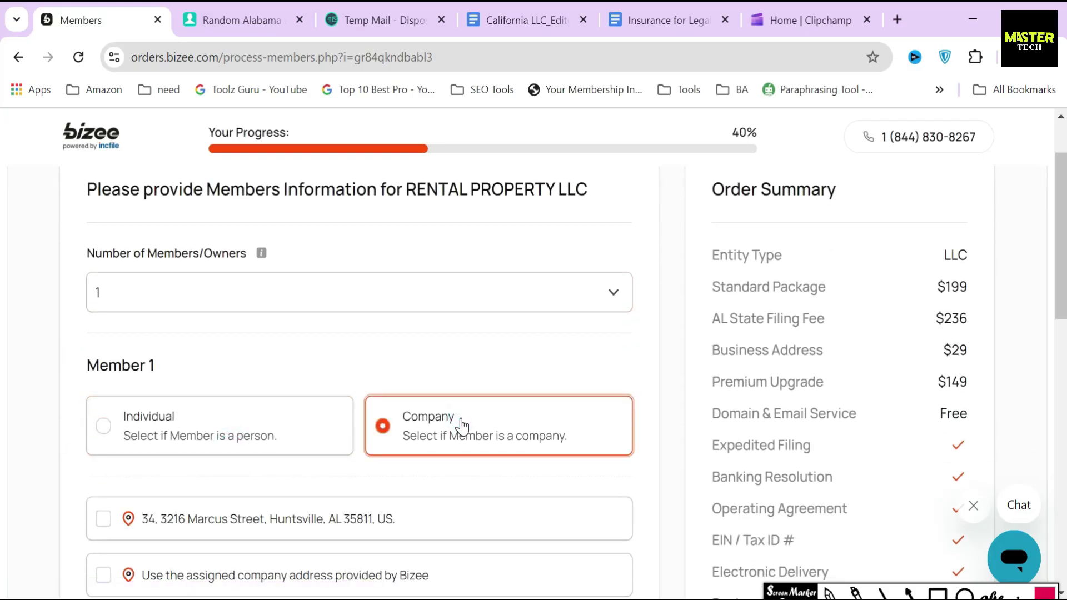
left_click(232, 421)
scroll(239, 428, "down", 2)
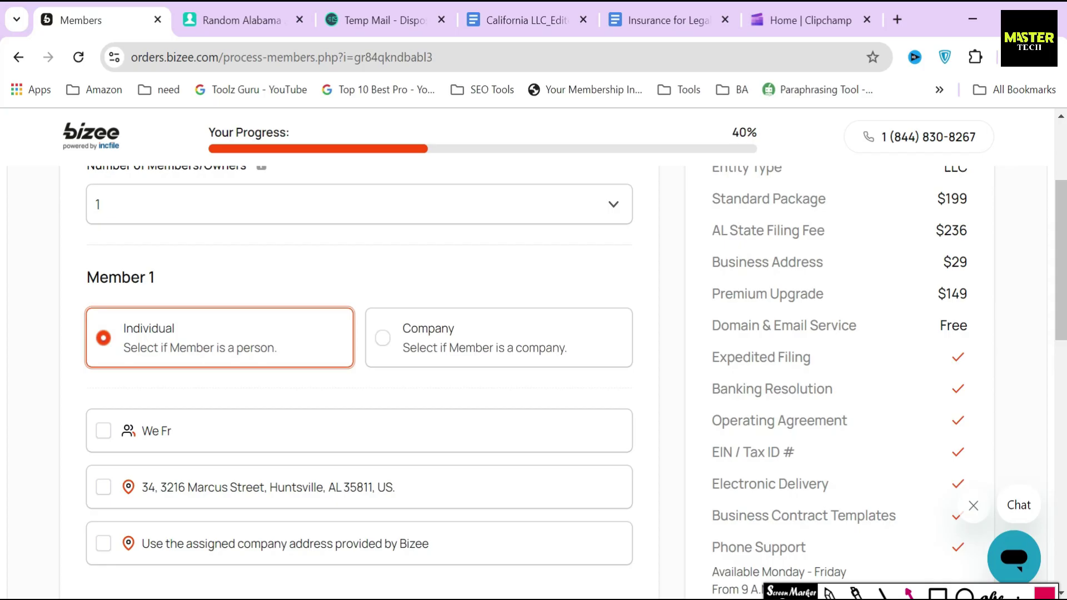
Step: Tick the member's name and Bizee's assigned company address, then submit the member details
left_click(909, 592)
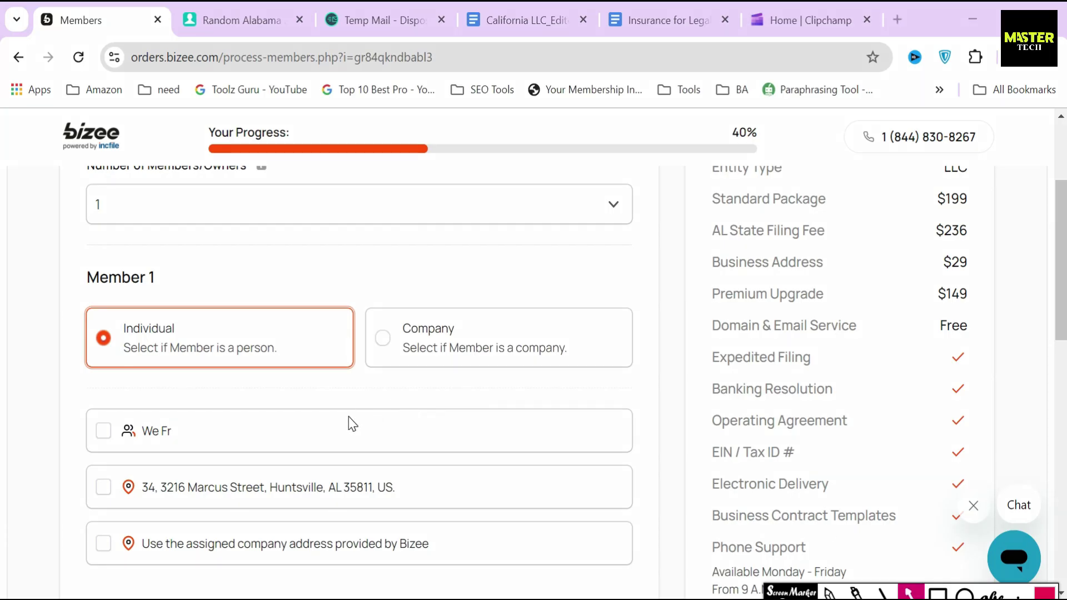
left_click_drag(194, 272, 159, 329)
left_click_drag(36, 428, 84, 428)
left_click_drag(41, 532, 81, 535)
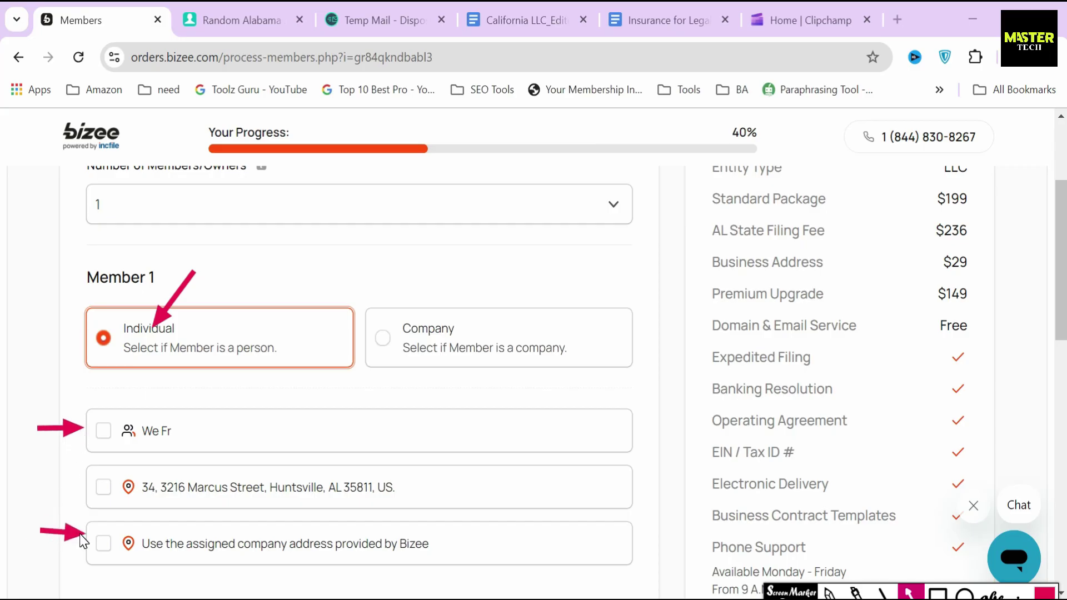
key("Delete")
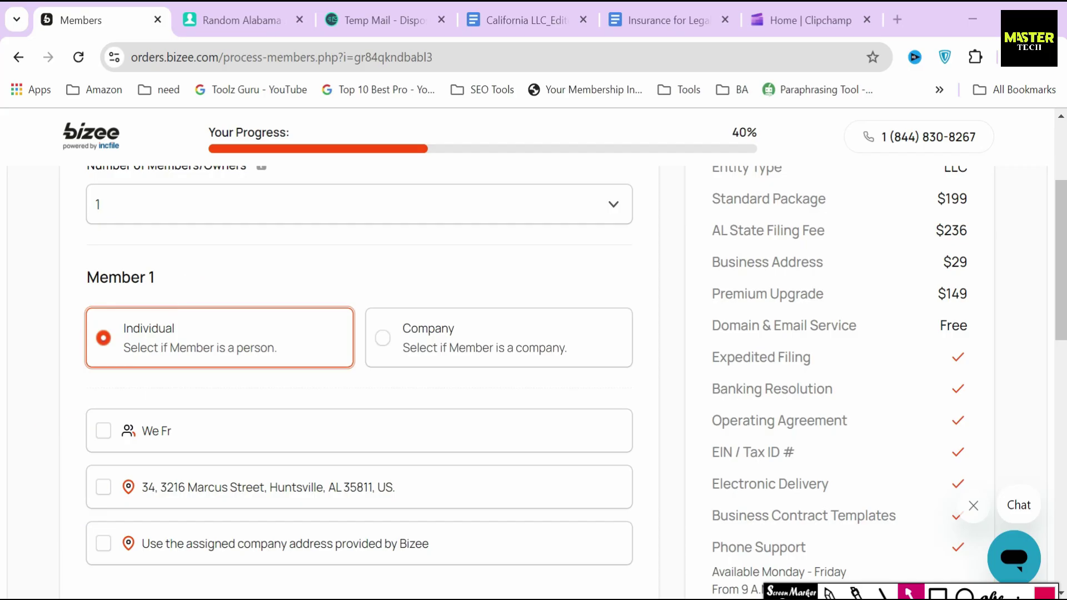
left_click(103, 432)
left_click(125, 547)
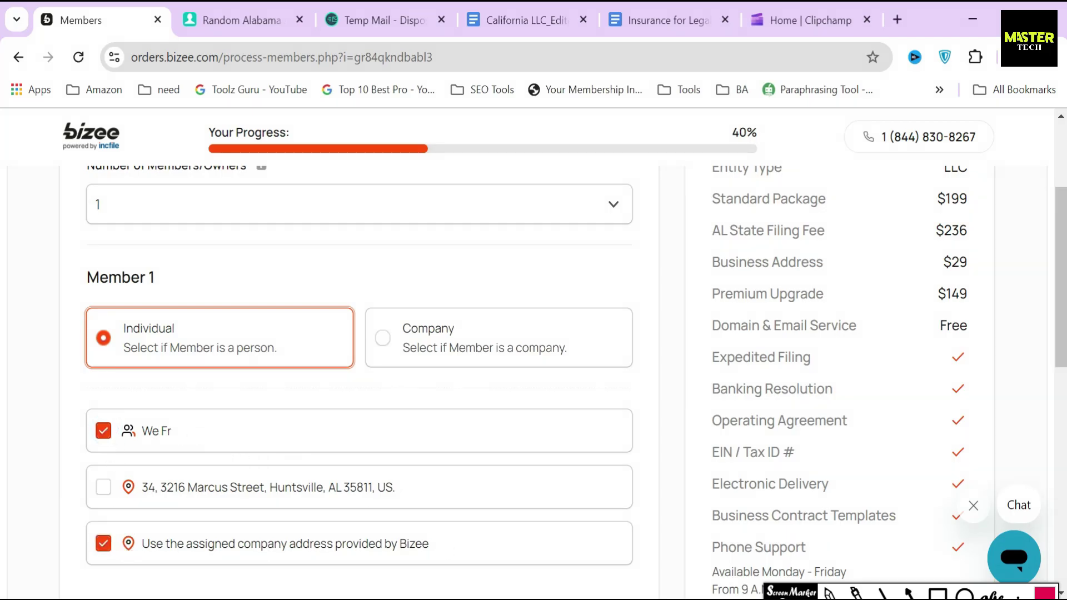
scroll(657, 448, "down", 2)
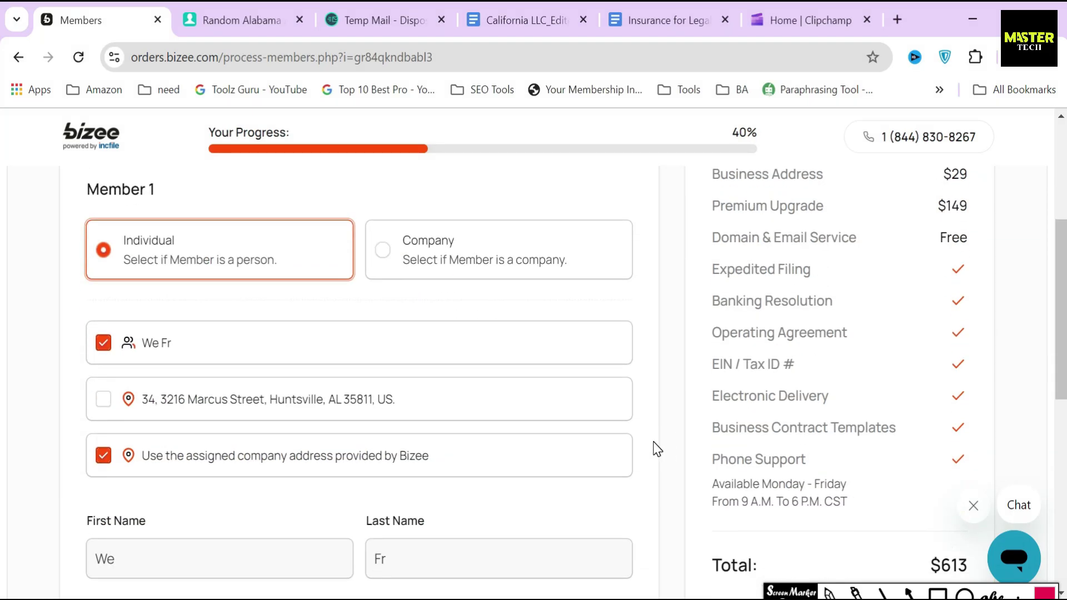
scroll(658, 449, "down", 3)
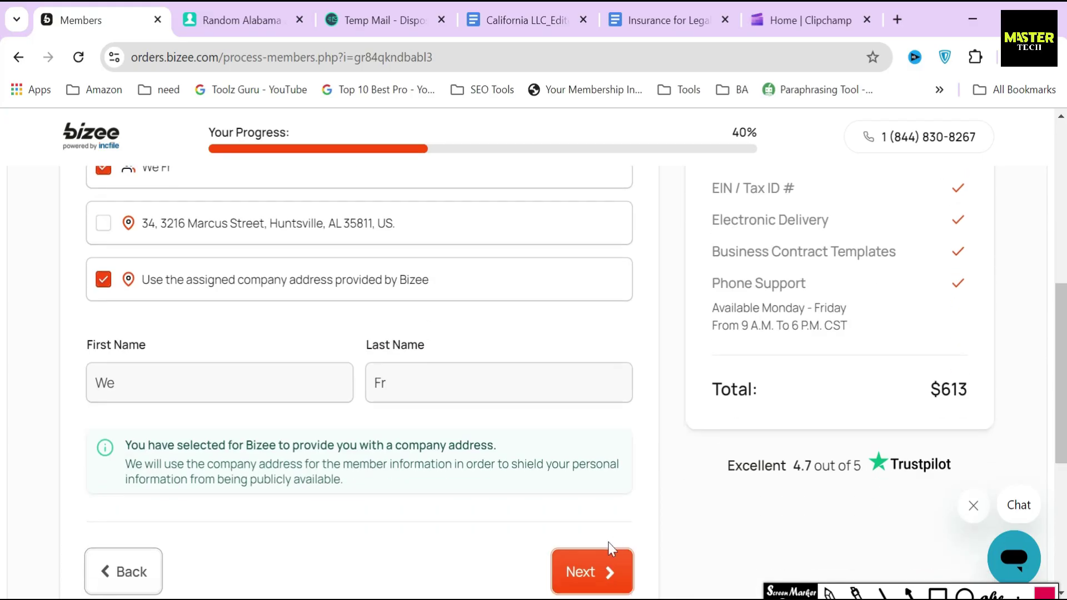
scroll(633, 508, "down", 2)
left_click(589, 475)
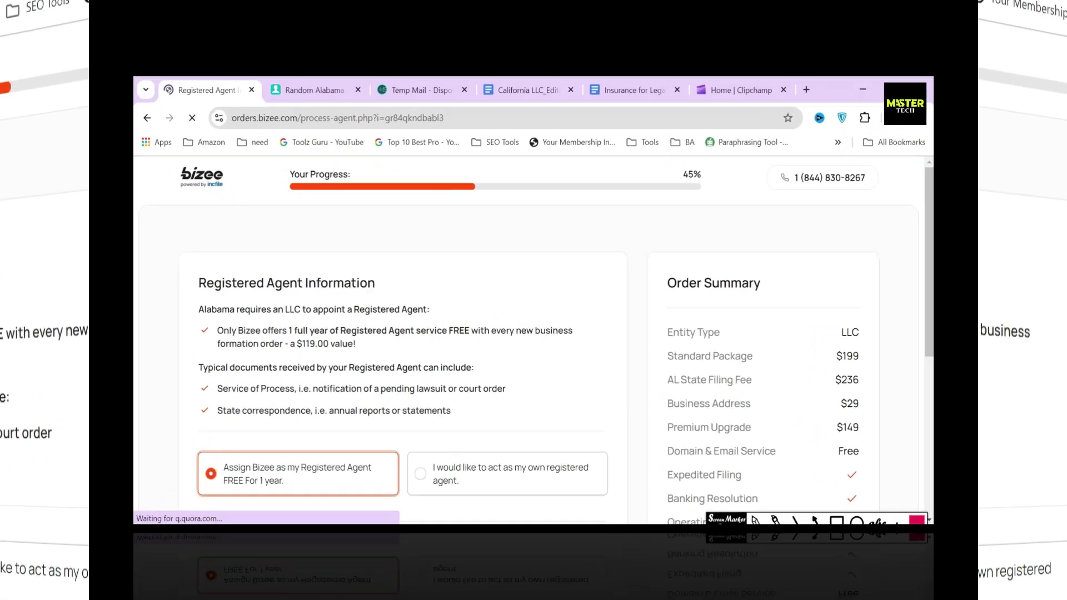
Step: Keep Bizee as free registered agent, marking the Alabama requirement and $119.00 value, then continue
left_click_drag(198, 283, 381, 279)
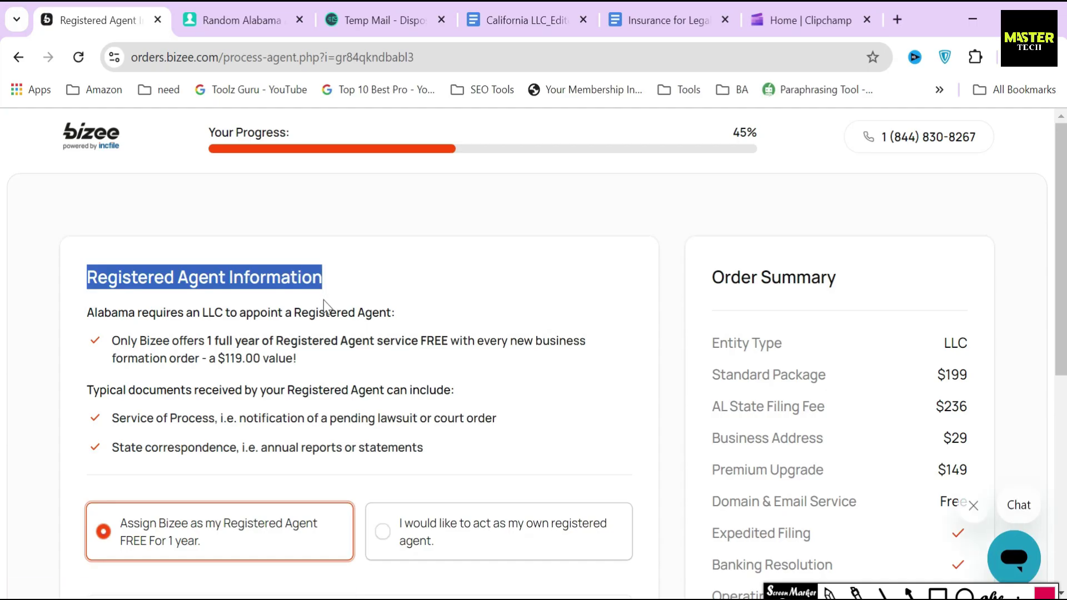
left_click(938, 594)
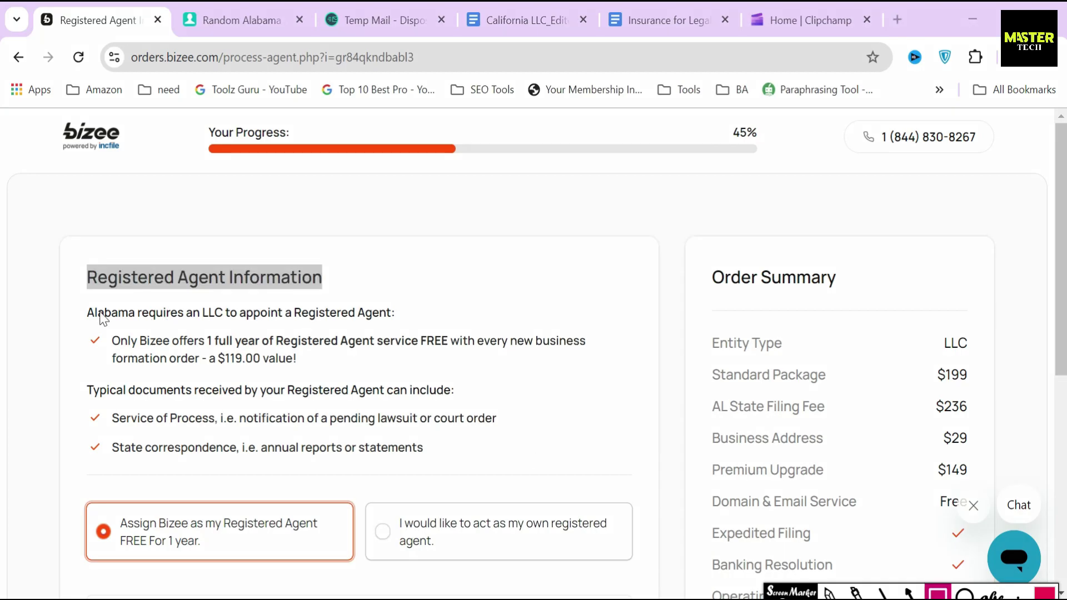
mouse_move(75, 300)
left_mouse_down()
mouse_move(288, 329)
mouse_move(416, 328)
left_mouse_up()
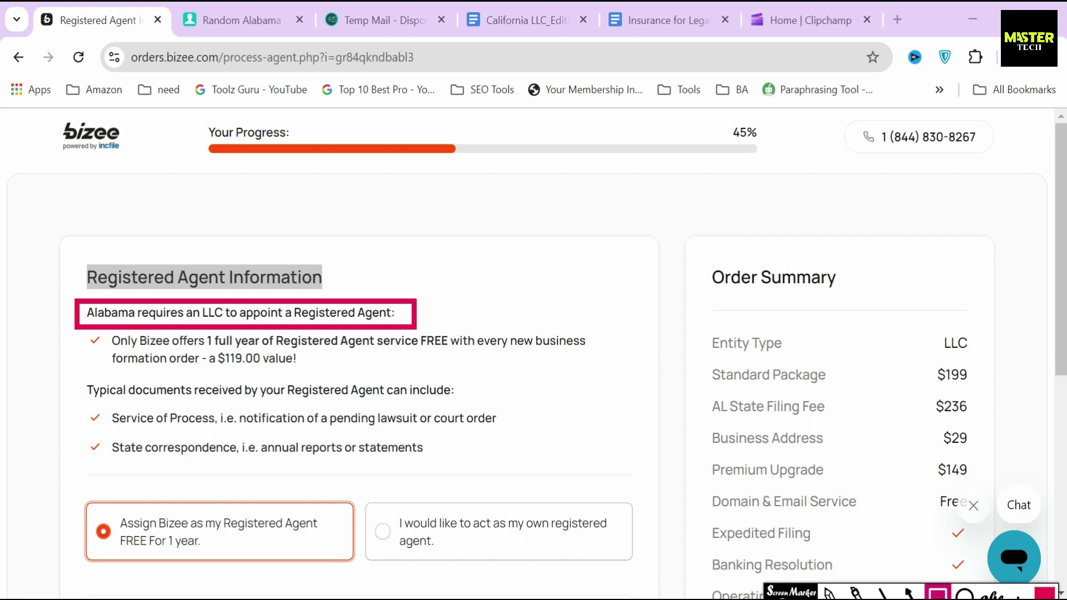
left_click(365, 272)
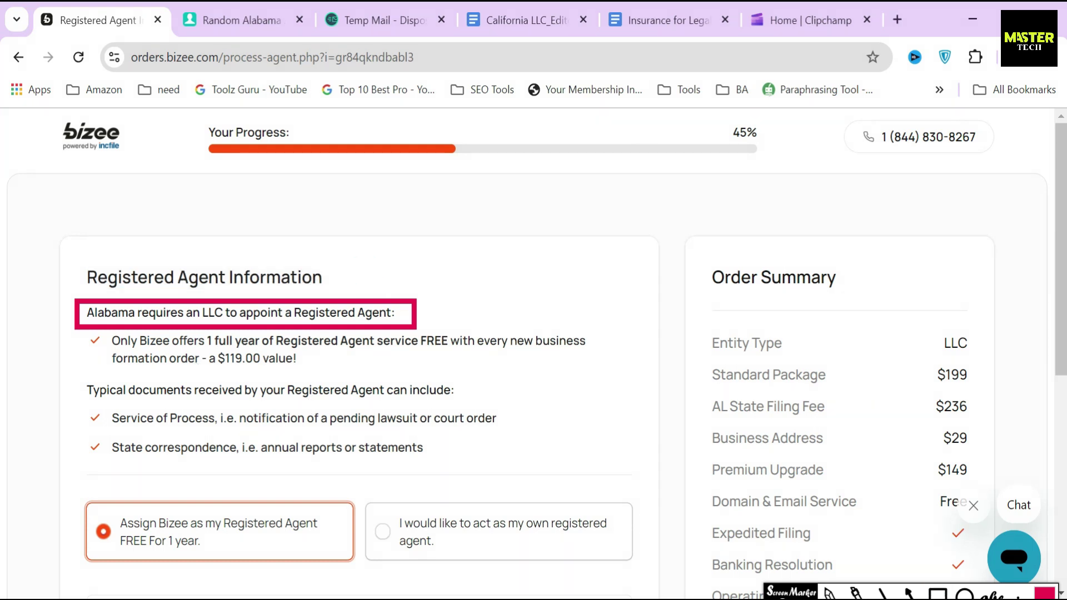
key("r")
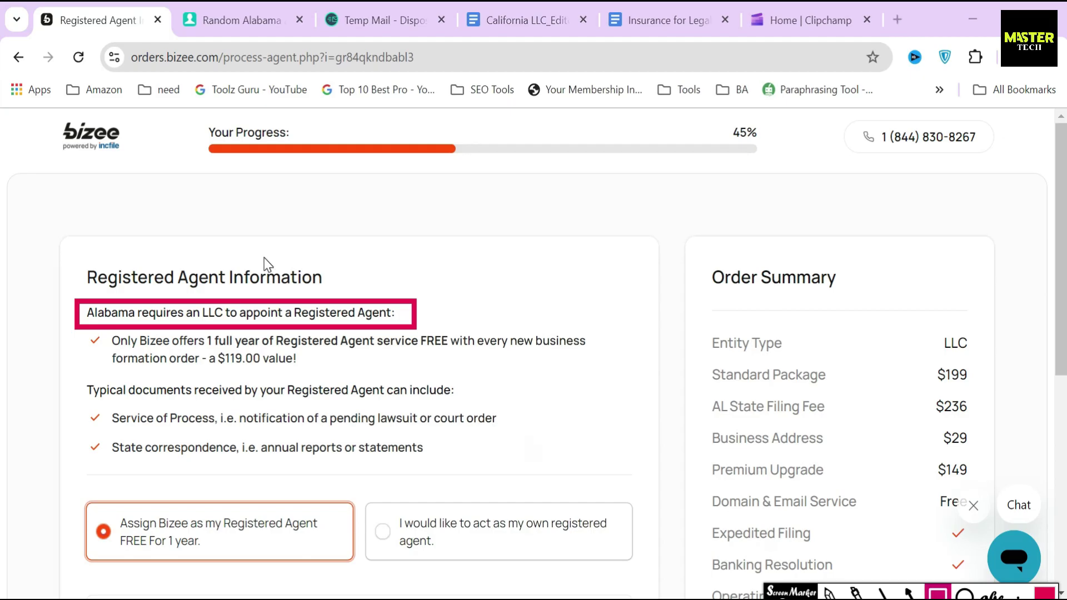
left_click_drag(203, 350, 303, 374)
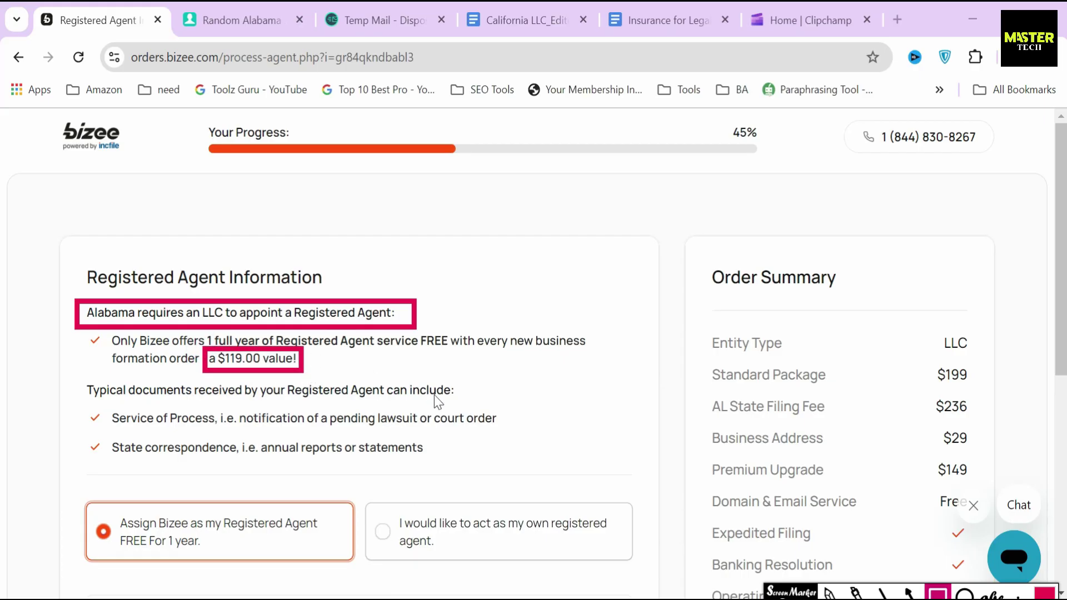
key("Escape")
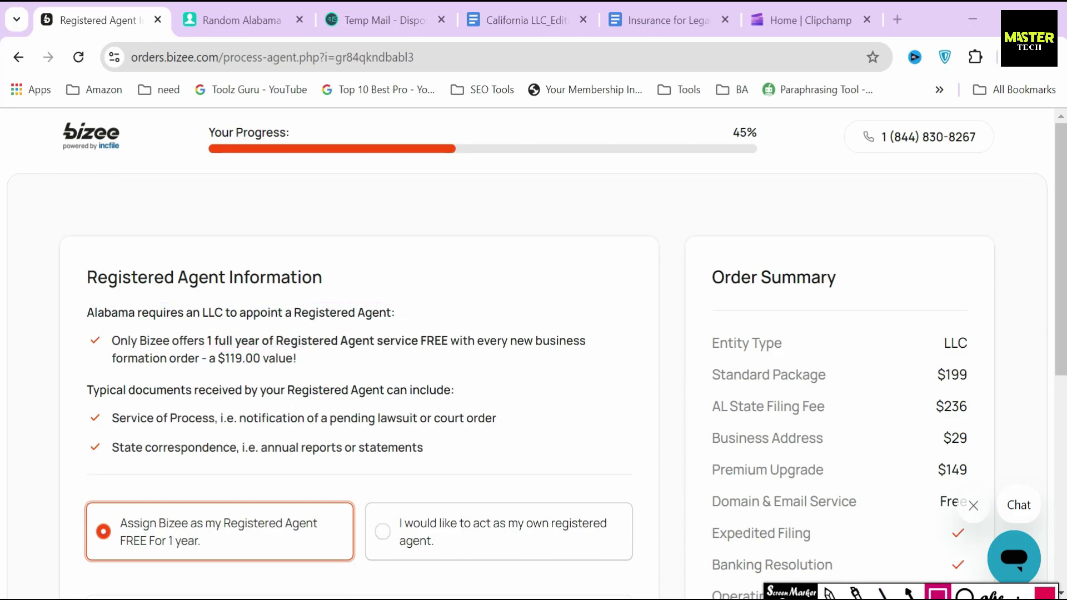
scroll(482, 437, "down", 3)
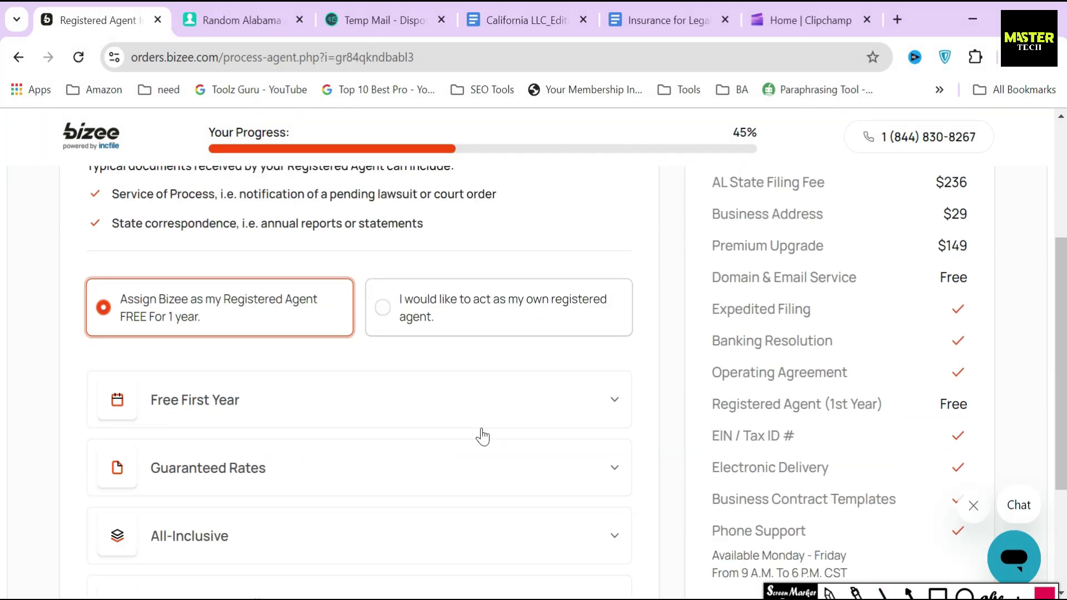
scroll(482, 437, "down", 2)
left_click(578, 584)
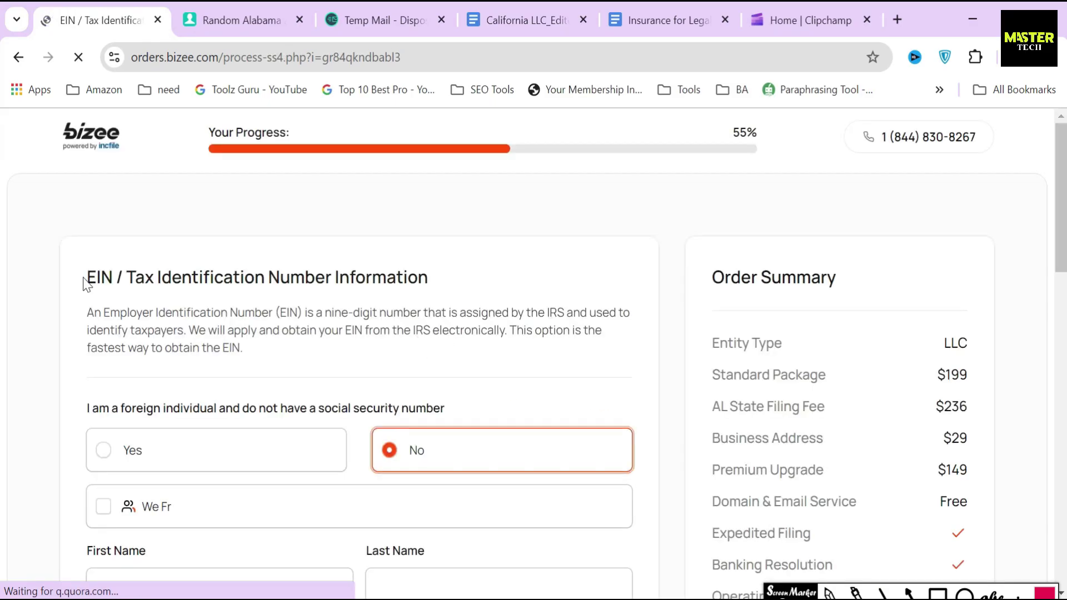
Step: Read the EIN page description and answer Yes to being a foreign individual
left_click_drag(84, 276, 425, 281)
left_click(77, 314)
left_click_drag(79, 316, 421, 314)
left_click_drag(540, 305, 587, 312)
left_click(564, 311)
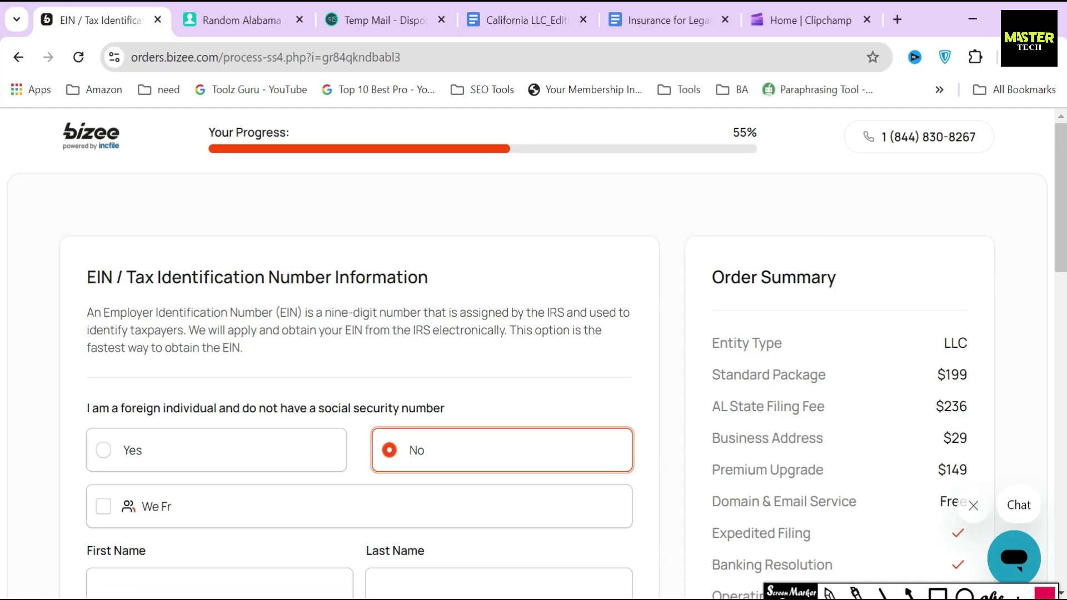
left_click_drag(188, 330, 508, 330)
scroll(368, 364, "down", 2)
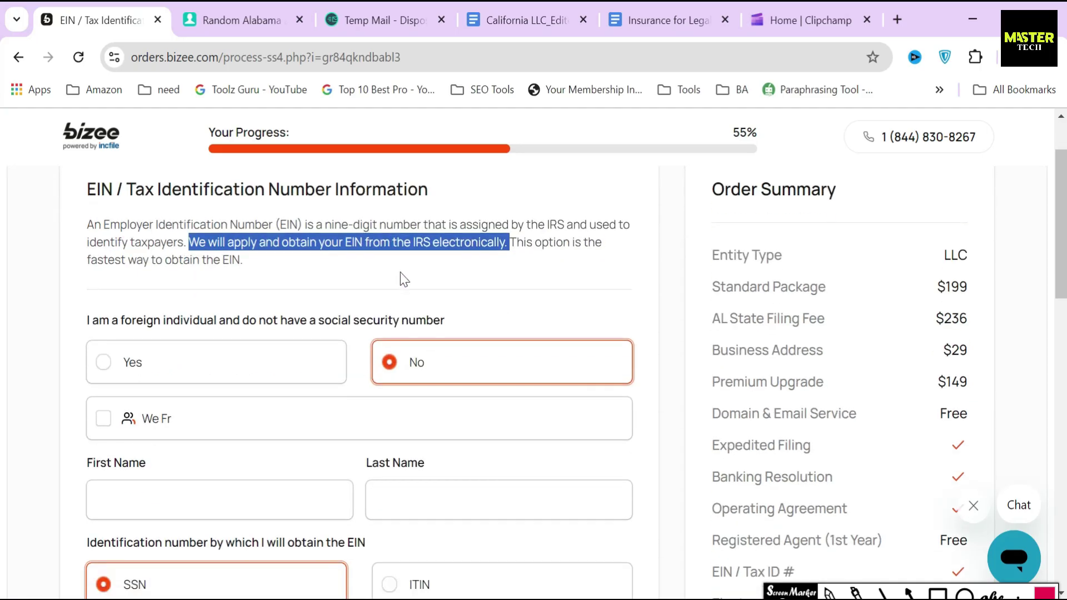
left_click(402, 254)
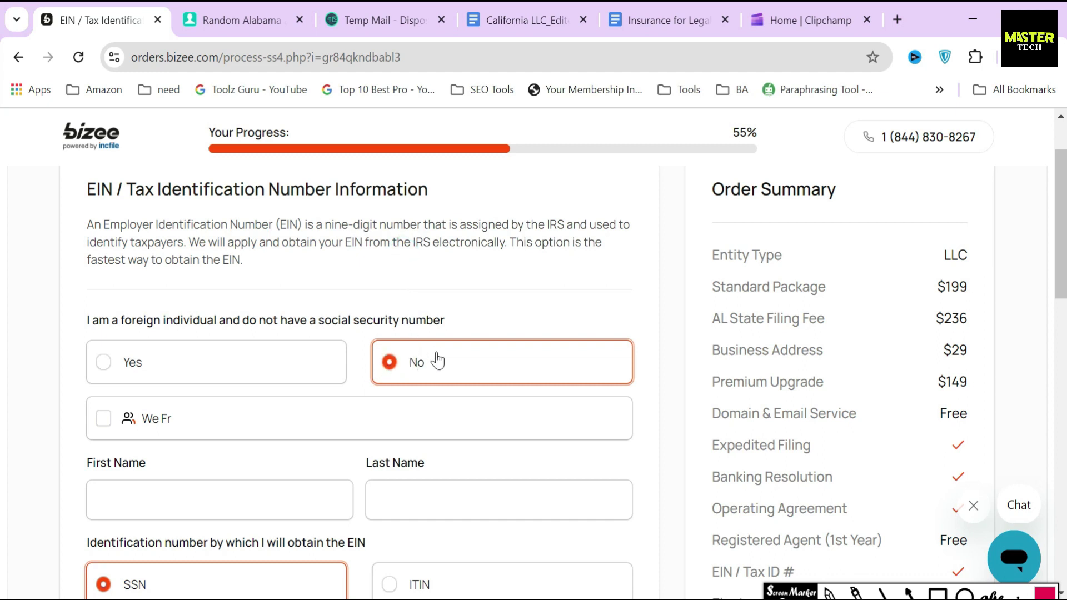
left_click(146, 371)
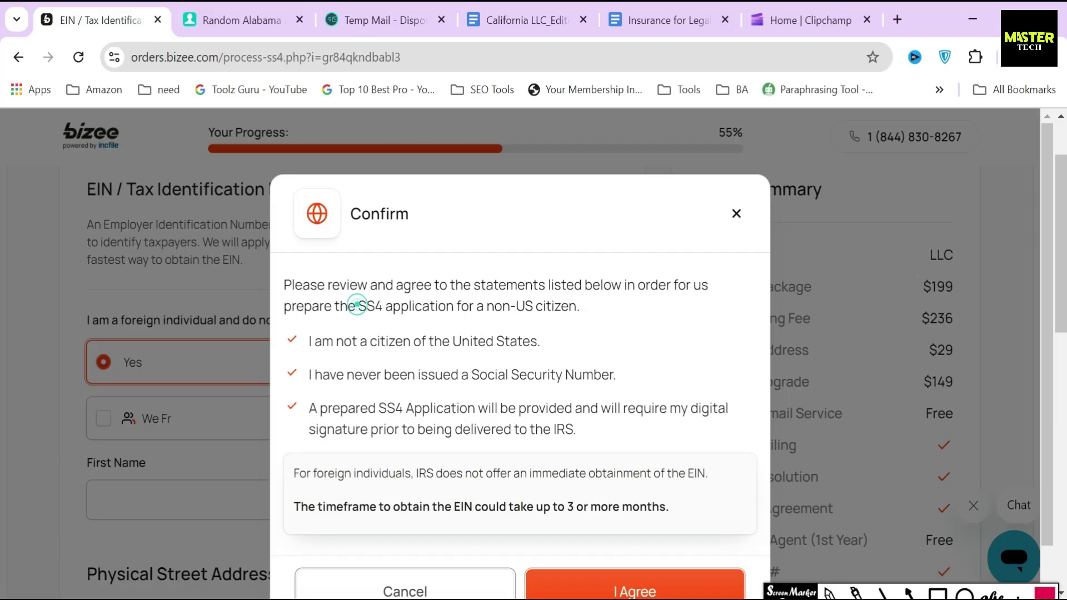
left_click_drag(359, 306, 585, 312)
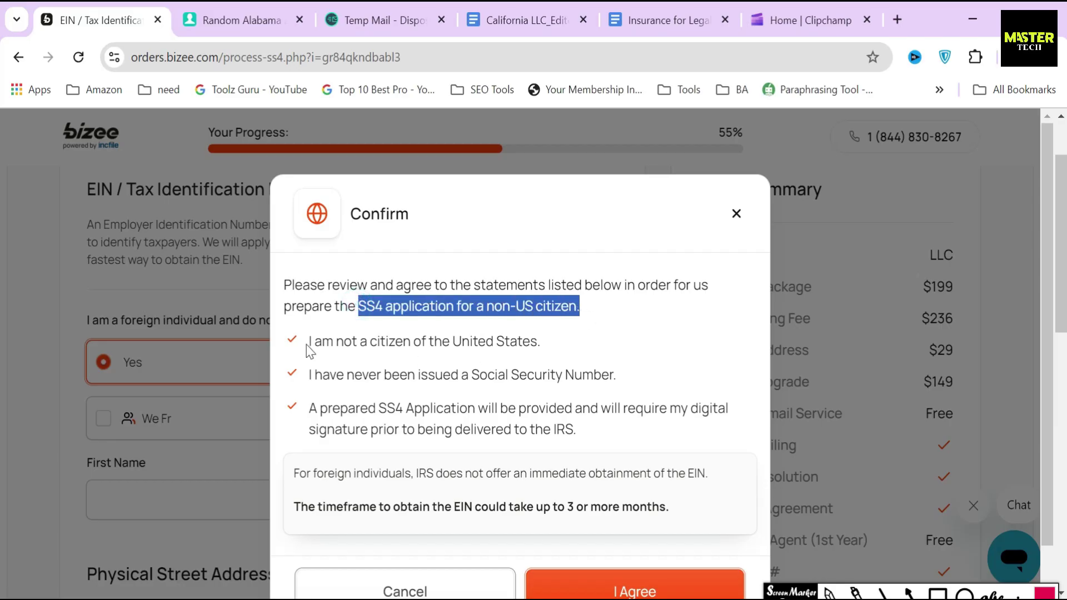
left_click_drag(309, 349, 585, 352)
left_click_drag(308, 374, 655, 384)
left_click_drag(309, 407, 631, 439)
left_click_drag(294, 507, 686, 517)
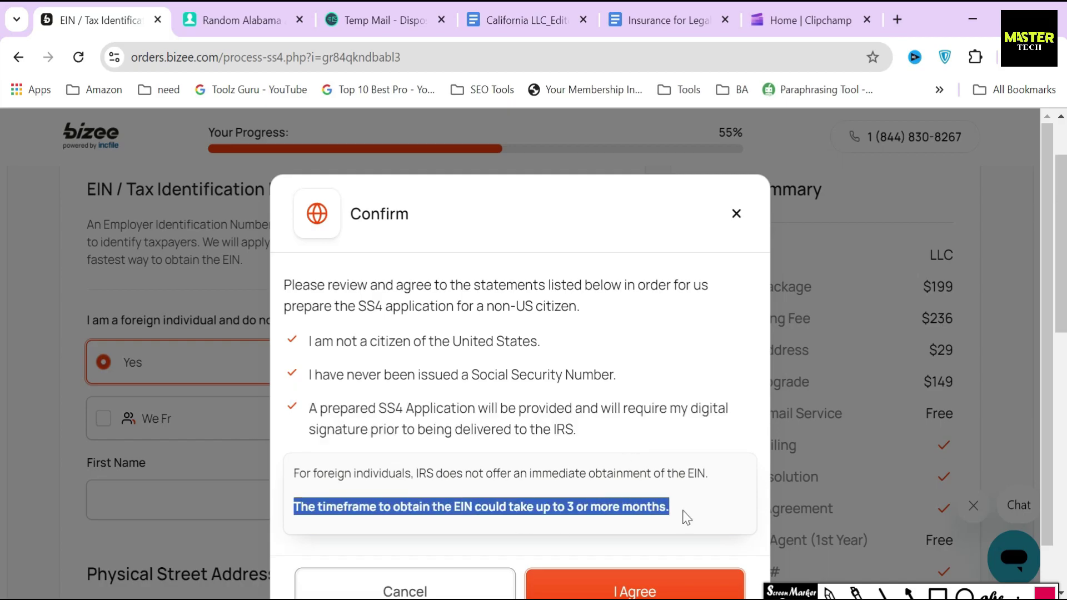
left_click(718, 509)
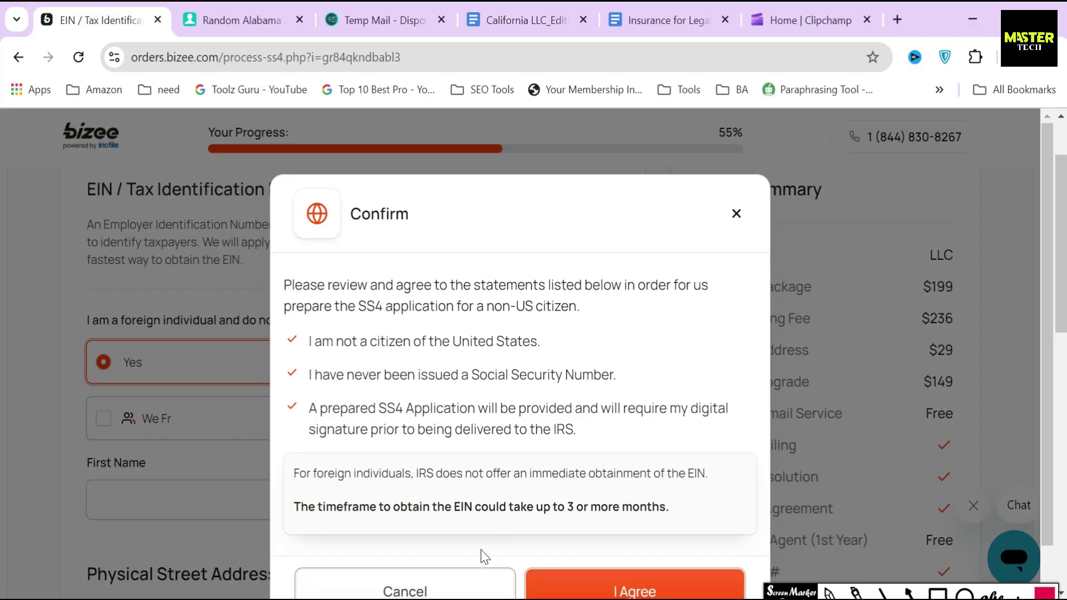
left_click(469, 580)
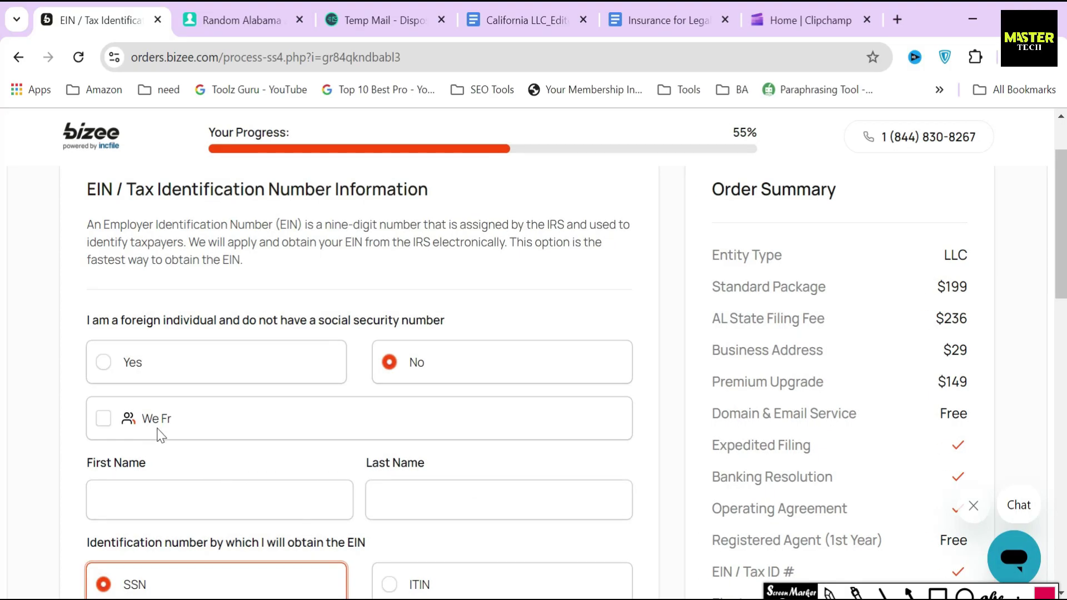
Step: Make the existing member the responsible party and enter their Social Security Number
left_click(114, 420)
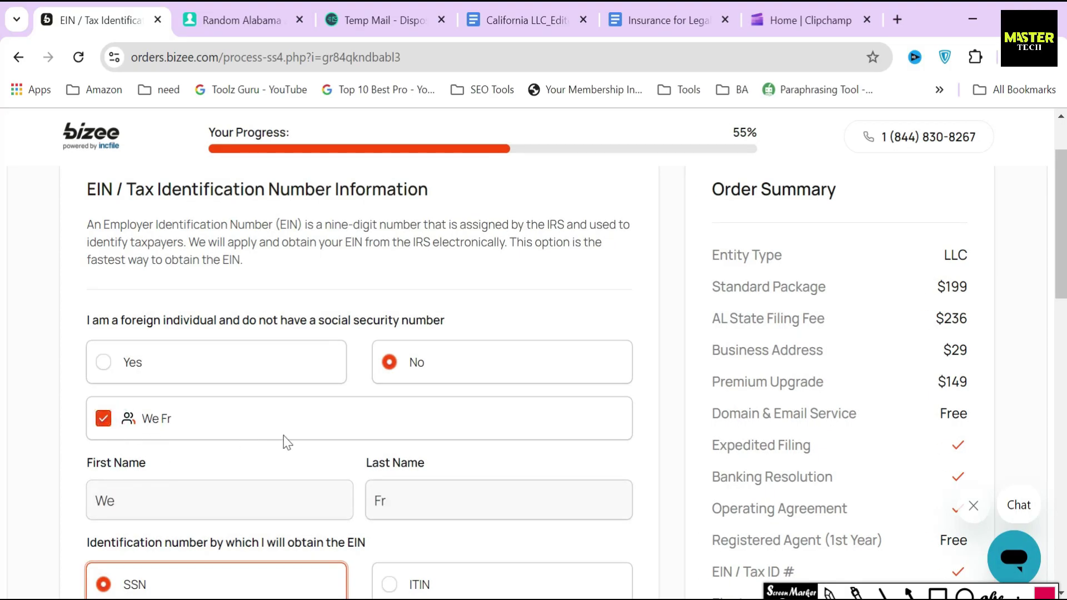
scroll(285, 442, "down", 3)
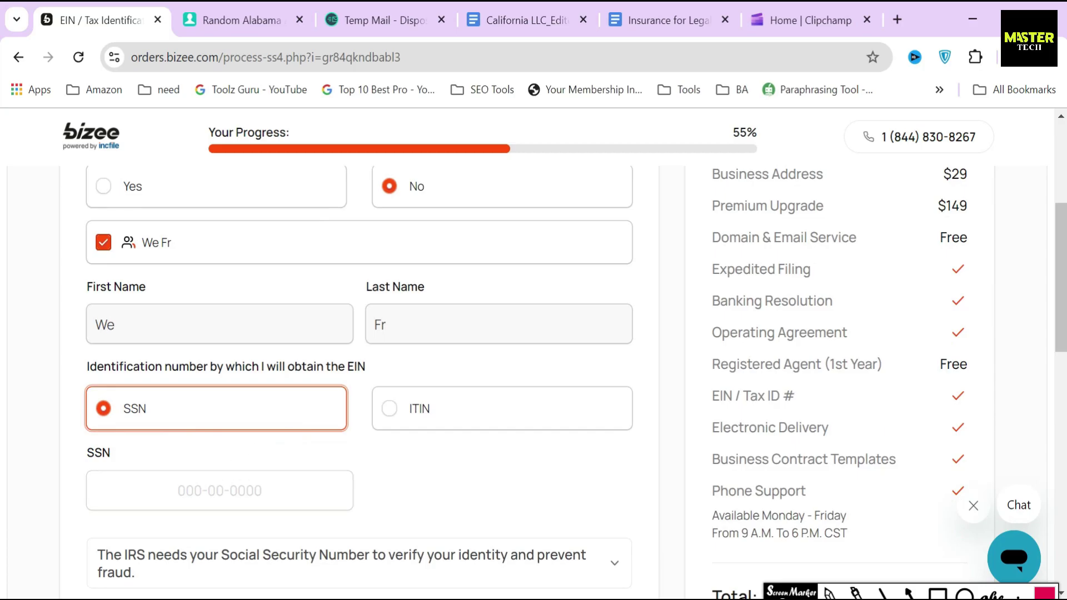
left_click(219, 491)
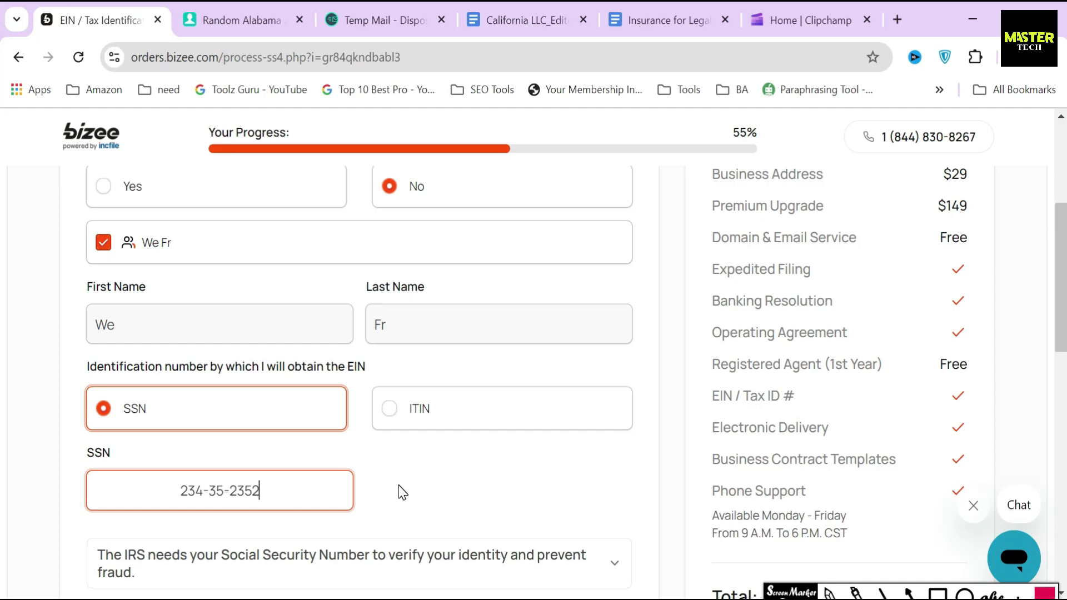
key("ctrl+a")
left_click(444, 475)
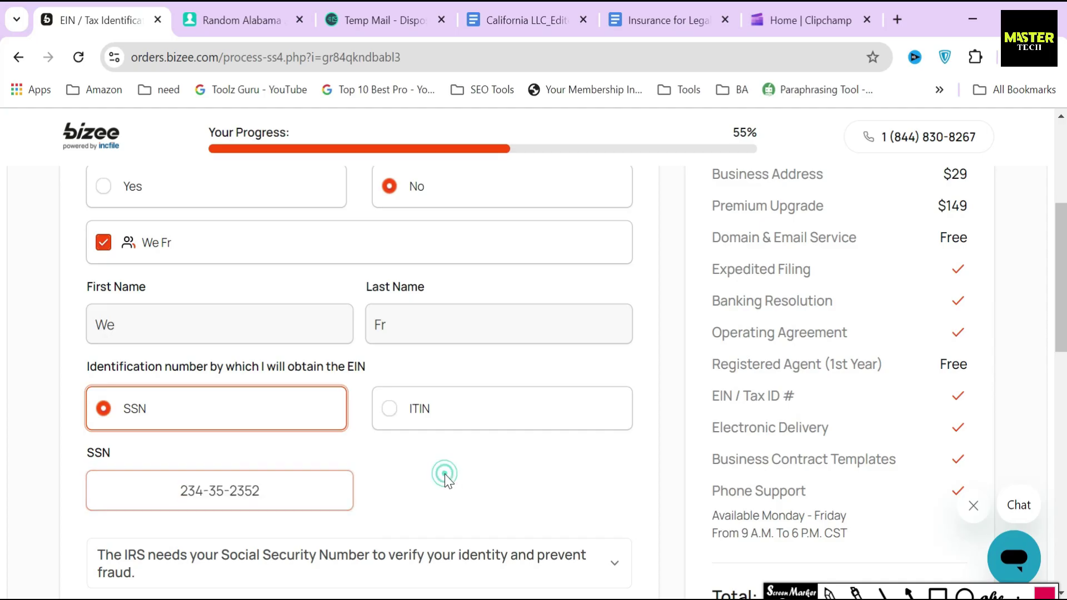
Step: Use Bizee's assigned company address as the physical address and continue to banking
scroll(612, 439, "down", 8)
left_click_drag(78, 207, 329, 215)
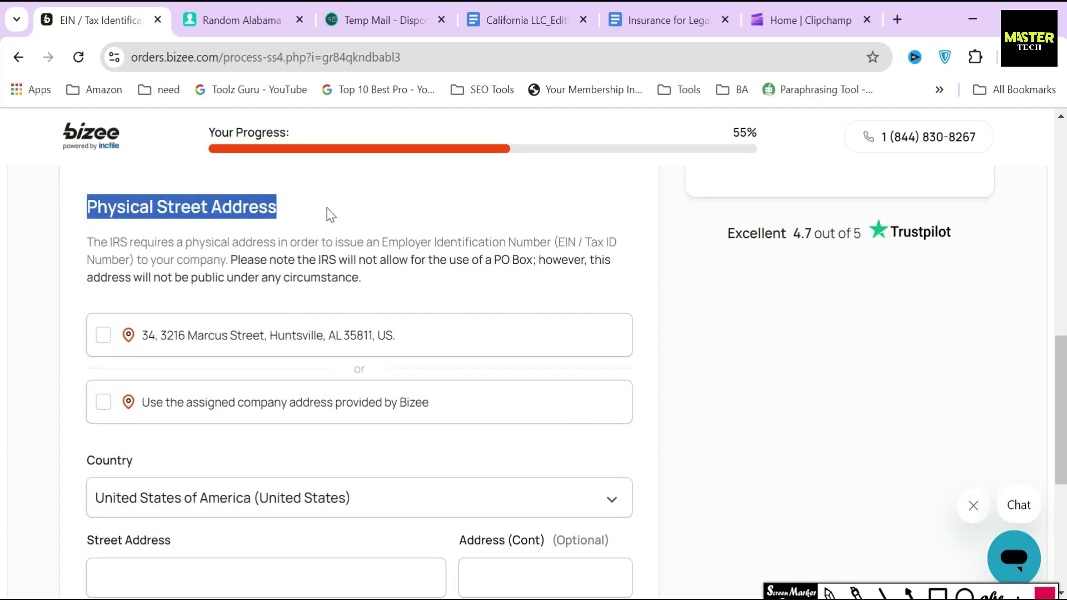
left_click(909, 592)
left_click_drag(20, 401, 83, 401)
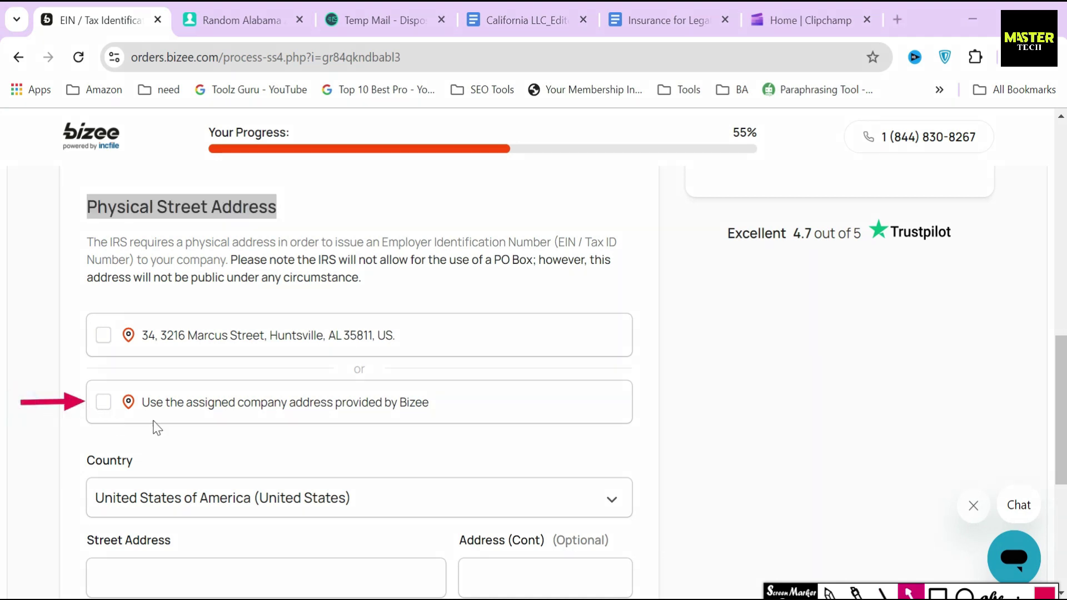
left_click(830, 592)
left_click(257, 404)
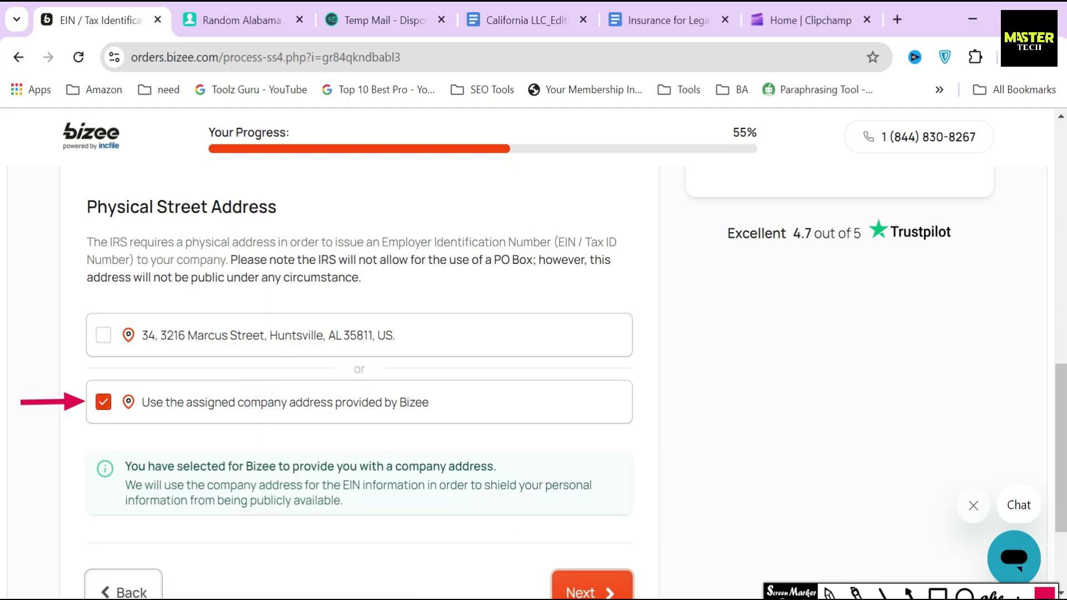
left_click(580, 590)
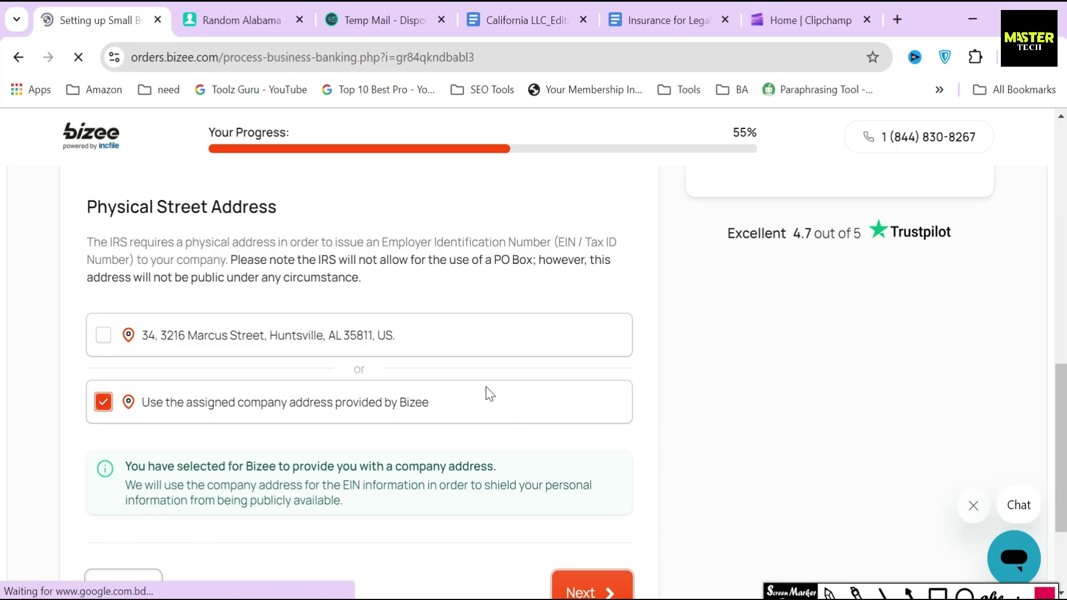
Step: Review the Relay benefits: no account fees, 20 checking accounts, Visa debit cards, FDIC insured
left_click_drag(83, 284, 400, 290)
left_click(400, 291)
scroll(400, 290, "down", 3)
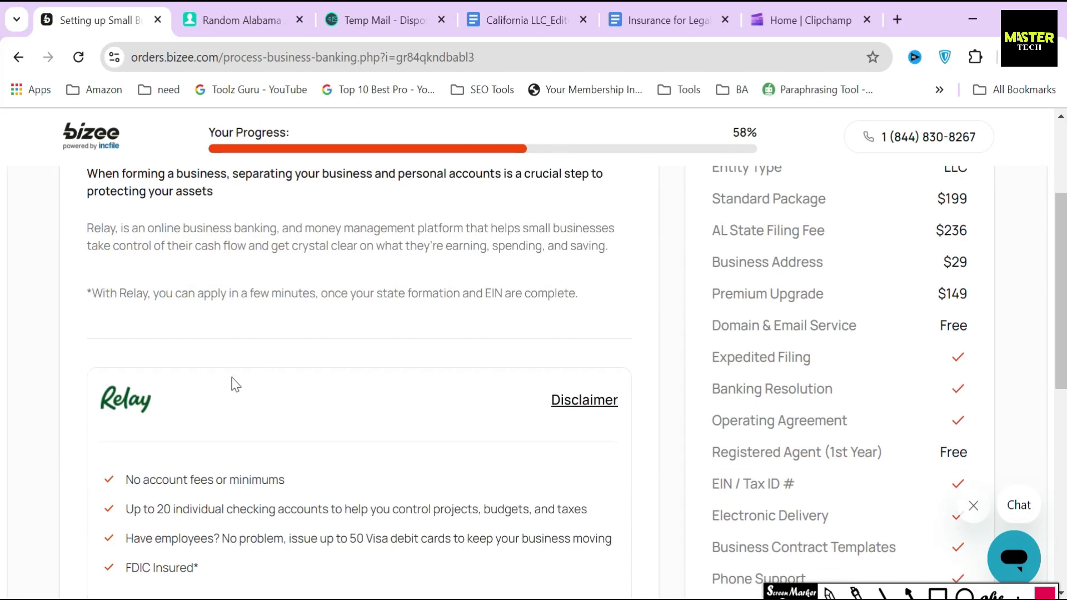
scroll(232, 381, "down", 2)
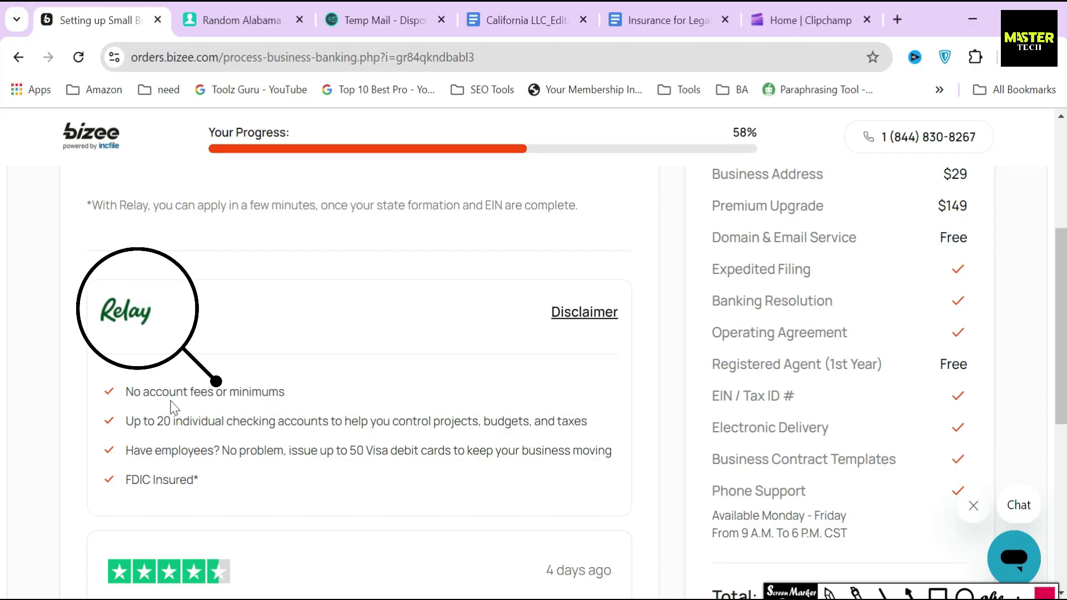
triple_click(216, 392)
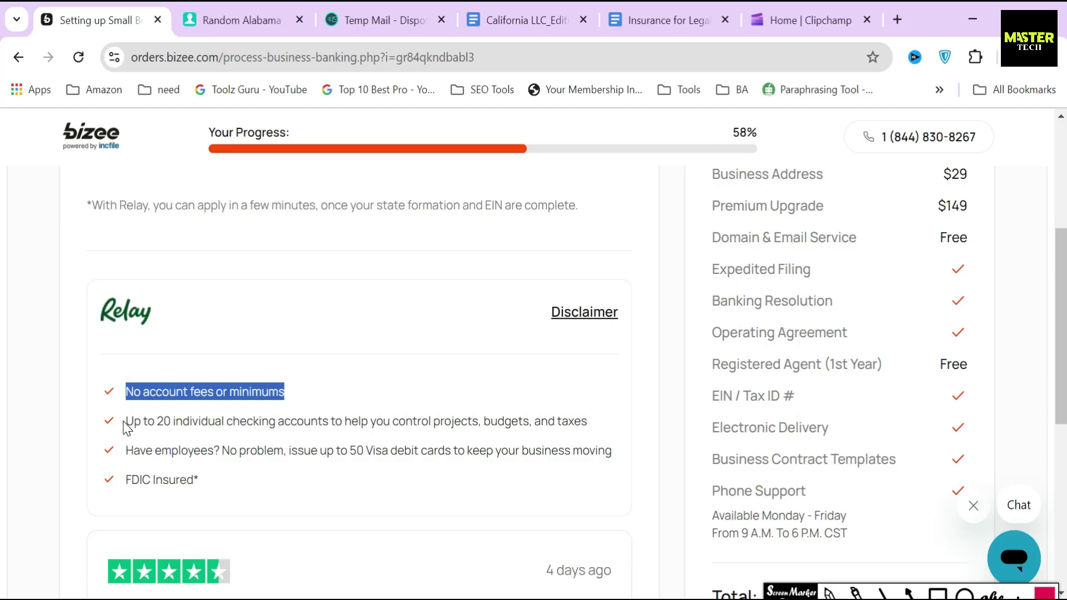
left_click_drag(125, 423, 611, 424)
left_click_drag(124, 452, 612, 451)
left_click_drag(122, 482, 227, 483)
left_click(311, 474)
scroll(364, 477, "down", 6)
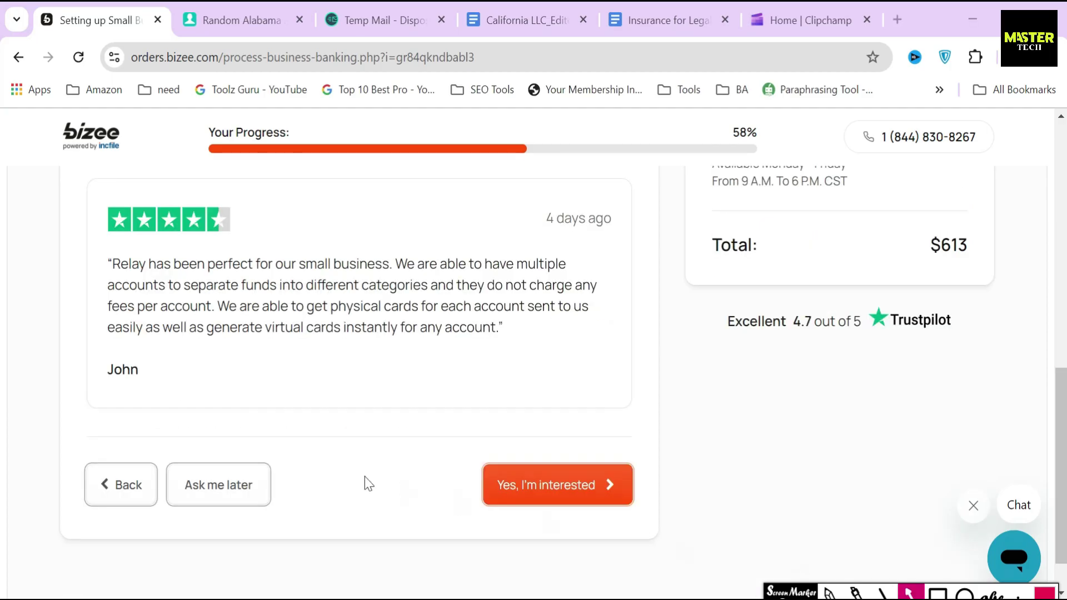
left_click_drag(214, 396, 214, 462)
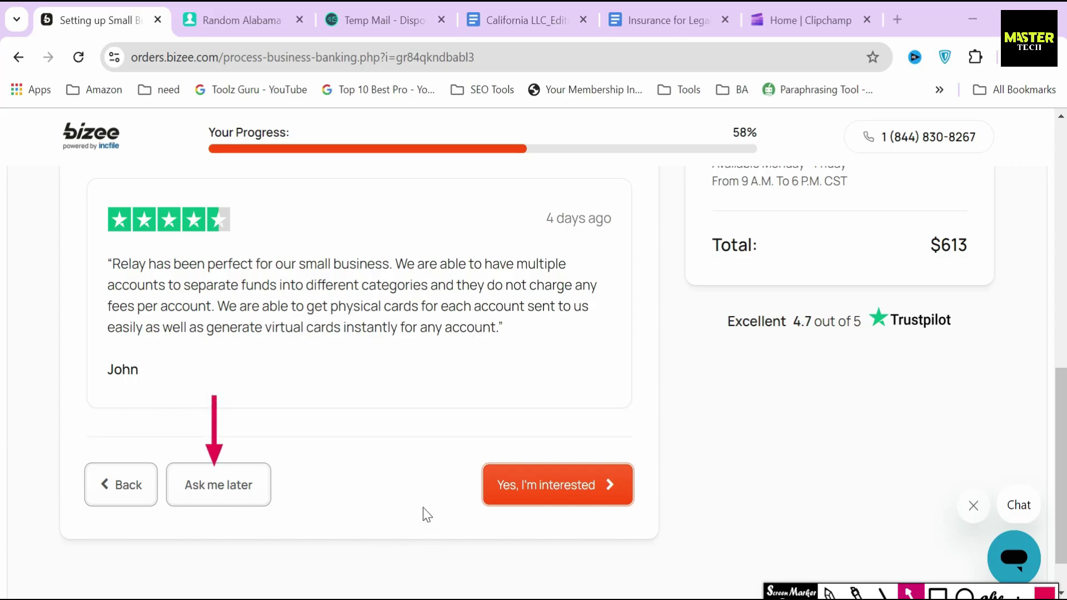
Step: Accept the Relay business banking offer with 'Yes, I'm interested'
left_click_drag(398, 488, 471, 486)
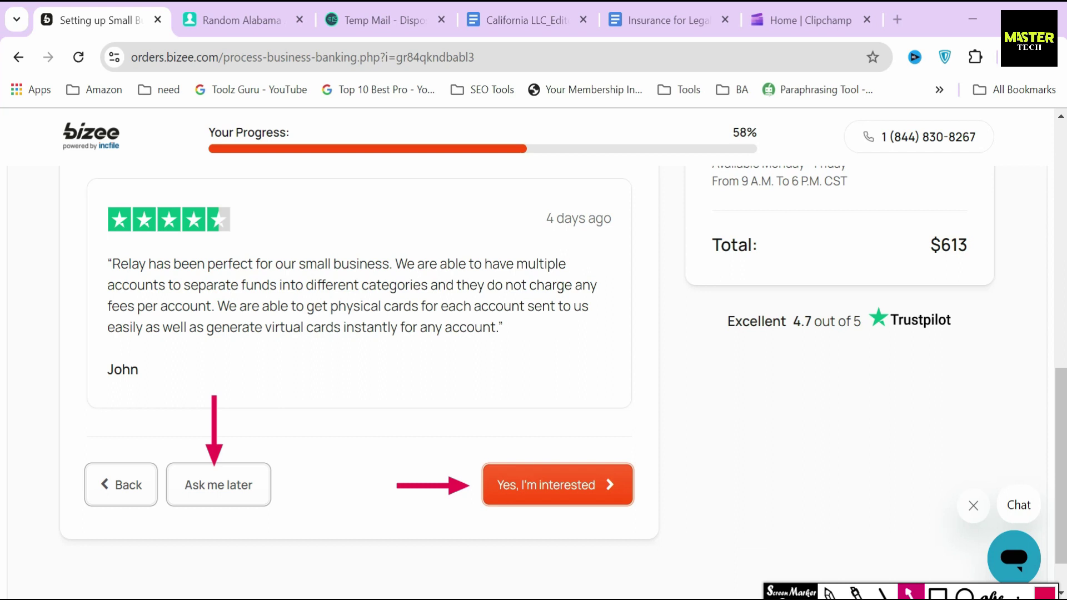
left_click(610, 494)
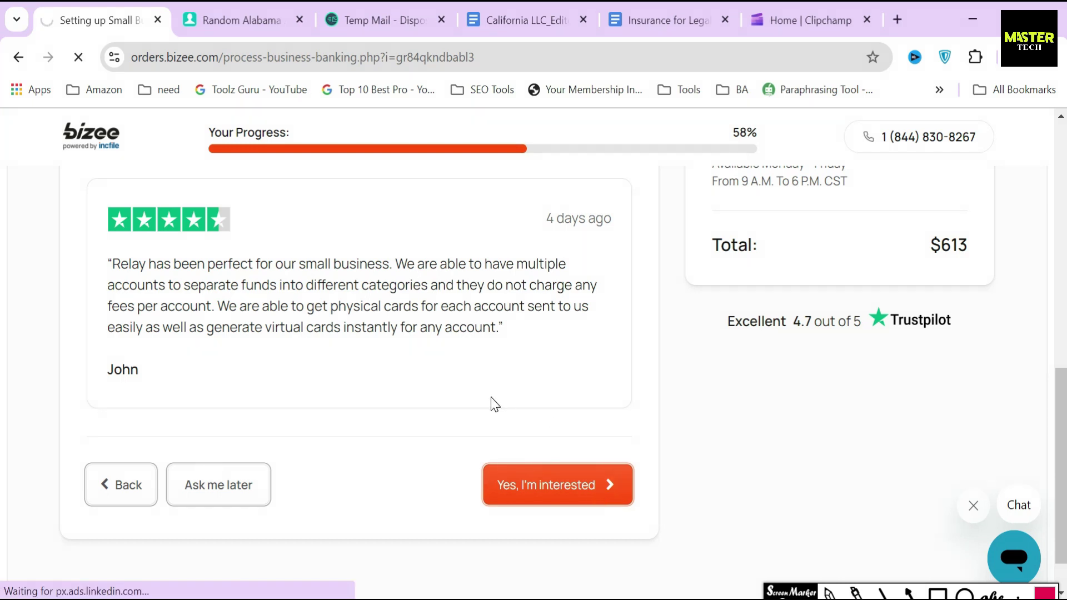
left_click_drag(87, 276, 388, 277)
left_click(365, 274)
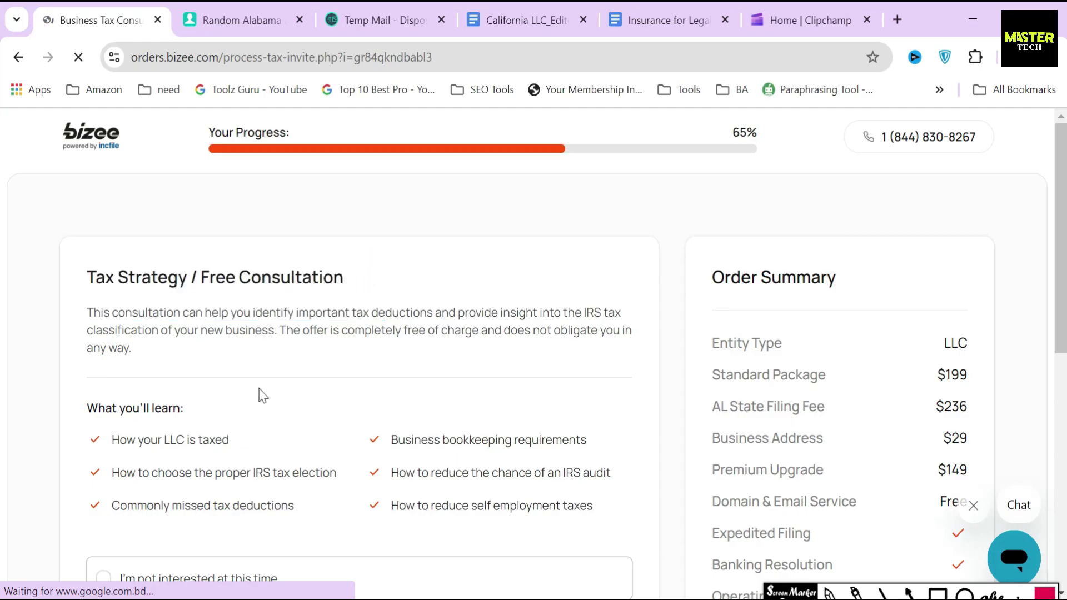
Step: Request the free Business Tax Consultation, review its six topics, and continue
scroll(261, 395, "down", 5)
left_click(163, 379)
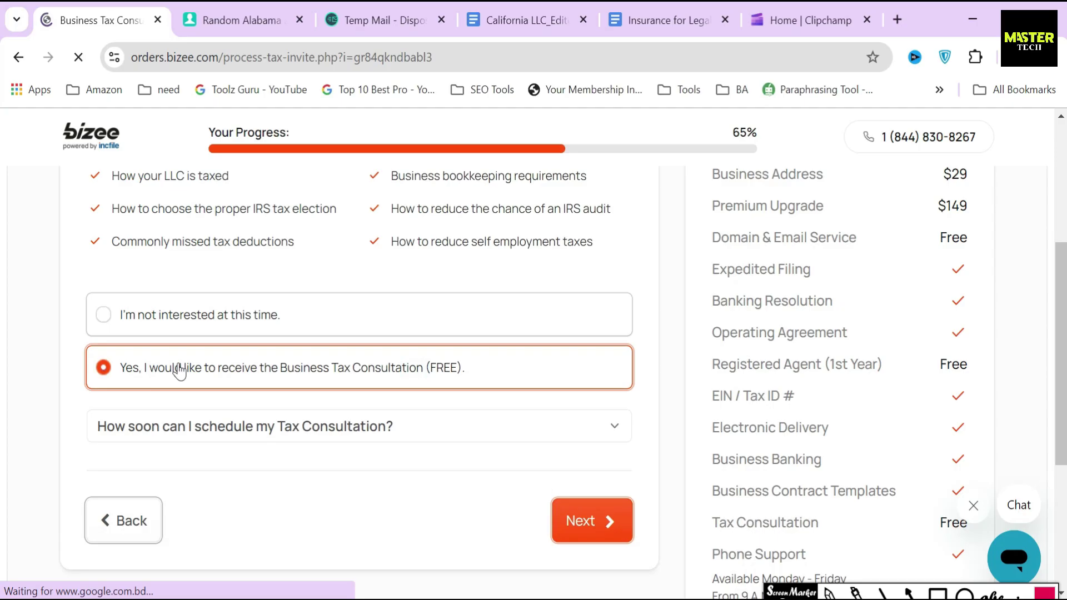
scroll(166, 369, "up", 2)
left_click_drag(106, 256, 320, 352)
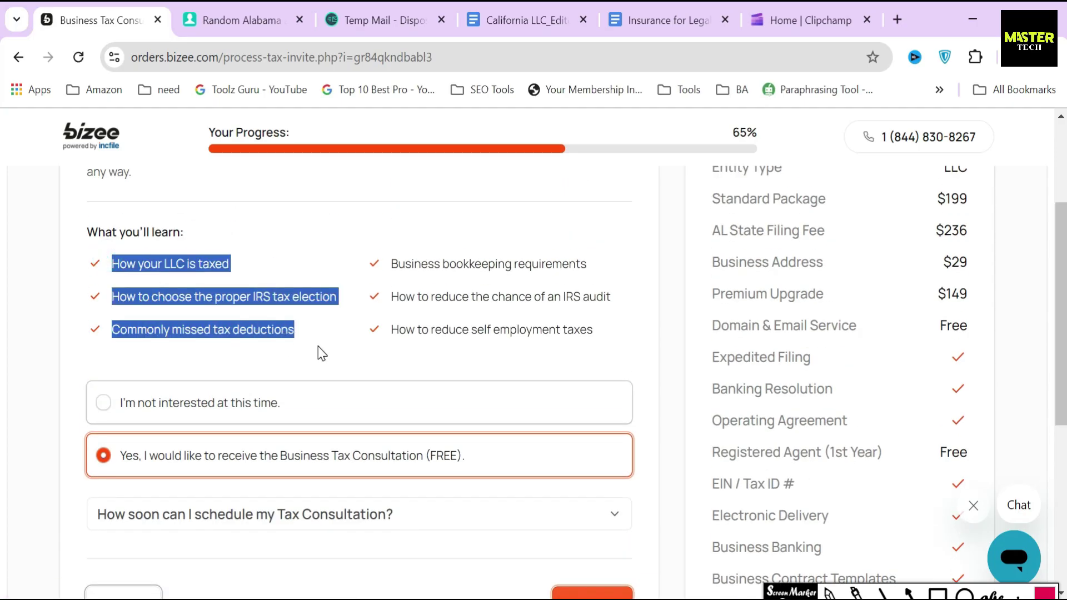
left_click_drag(384, 262, 411, 264)
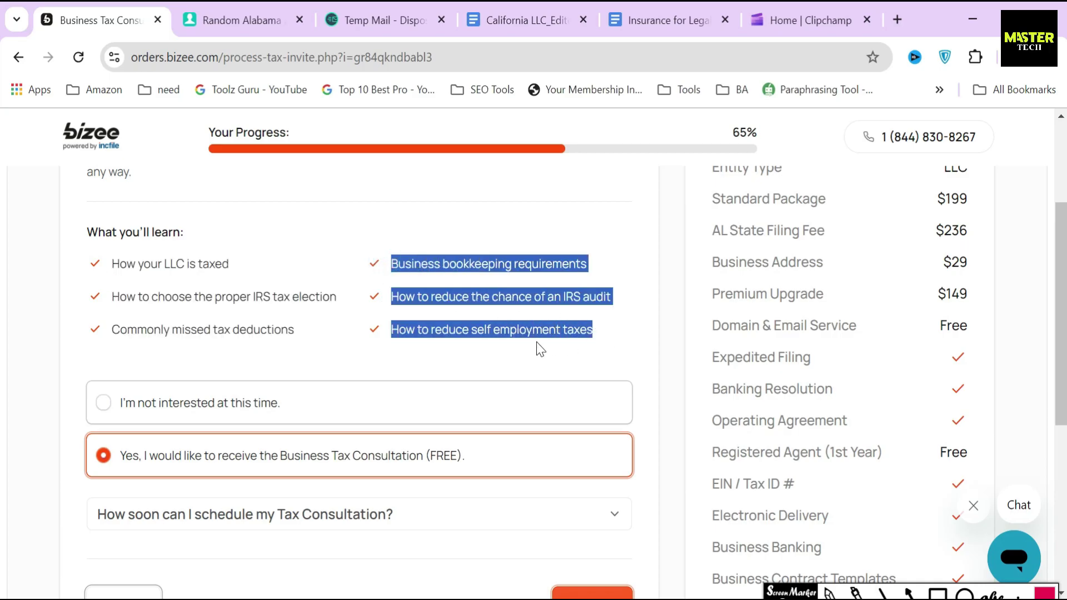
left_click(511, 359)
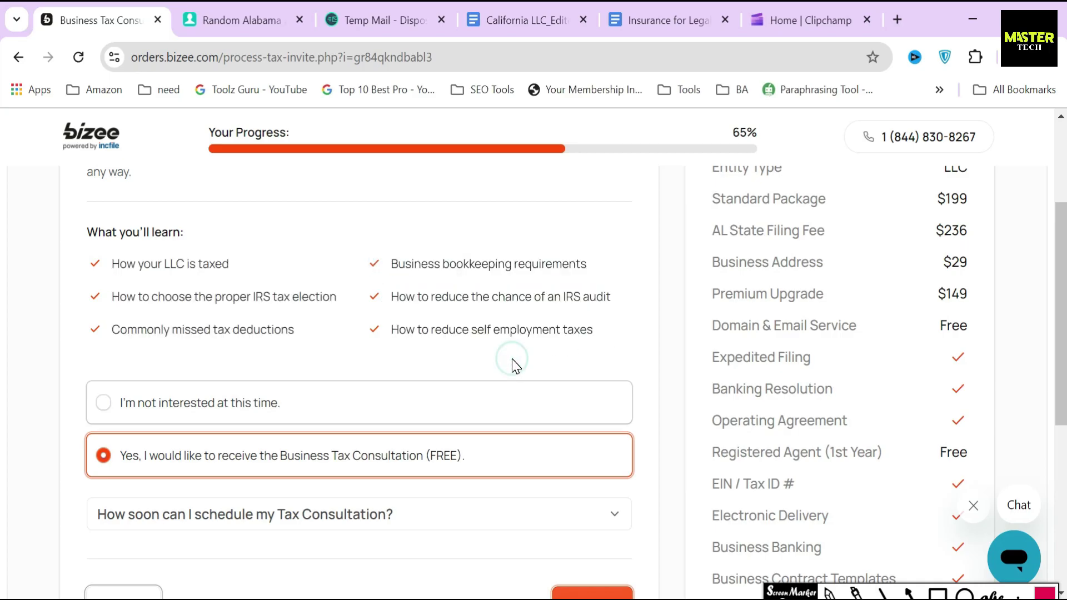
scroll(560, 465, "down", 3)
left_click(583, 443)
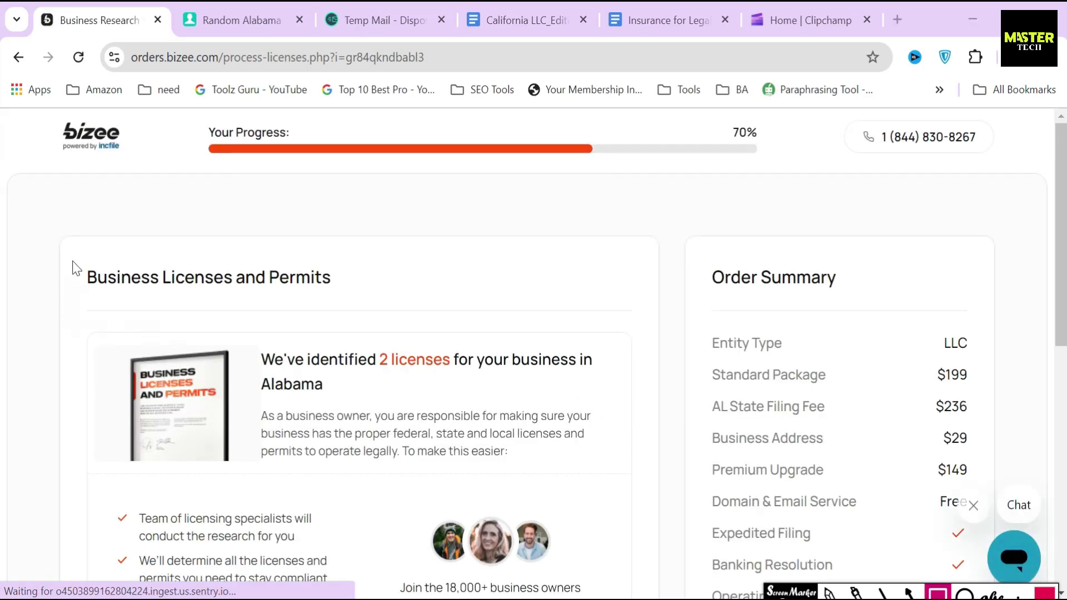
Step: Note the 2 Alabama licenses found and choose to have applications mailed for $99
mouse_move(73, 256)
left_mouse_down()
mouse_move(211, 314)
mouse_move(355, 310)
left_mouse_up()
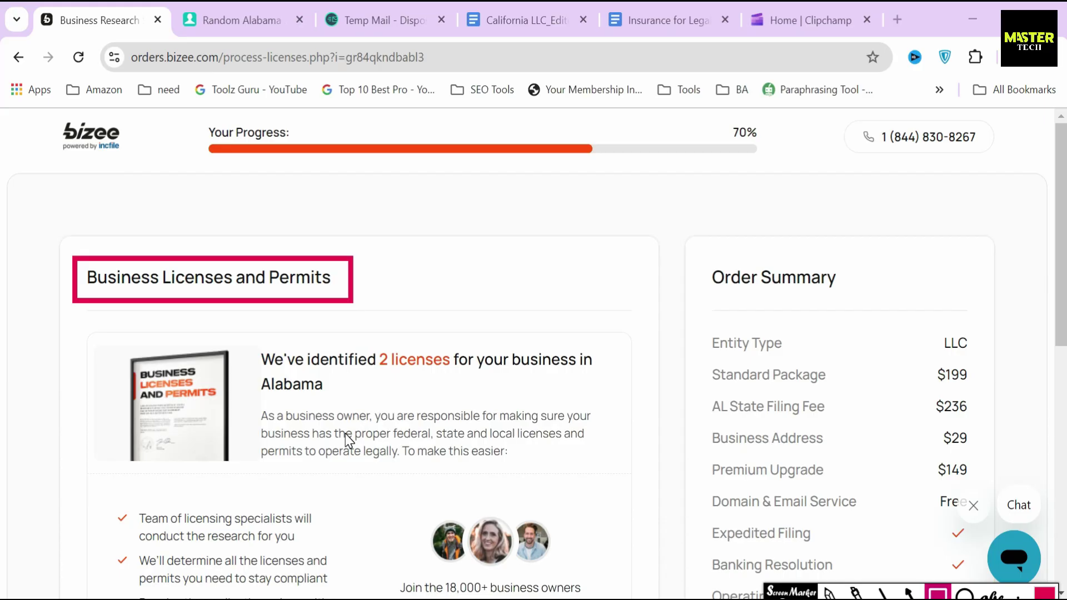
mouse_move(245, 341)
left_mouse_down()
mouse_move(261, 395)
mouse_move(362, 407)
mouse_move(618, 405)
left_mouse_up()
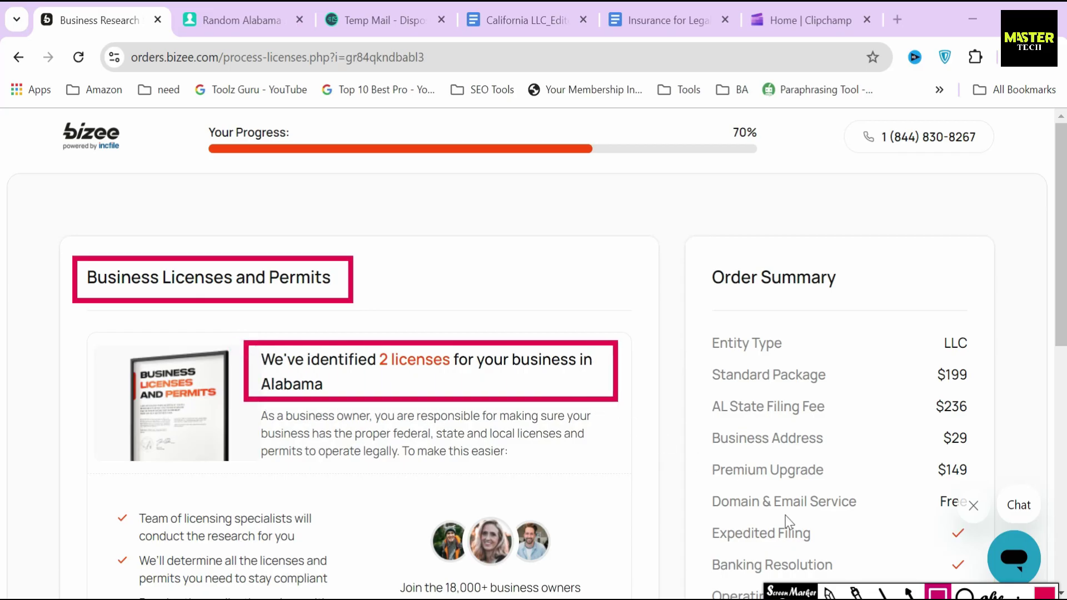
left_click(909, 594)
left_click_drag(429, 437, 405, 371)
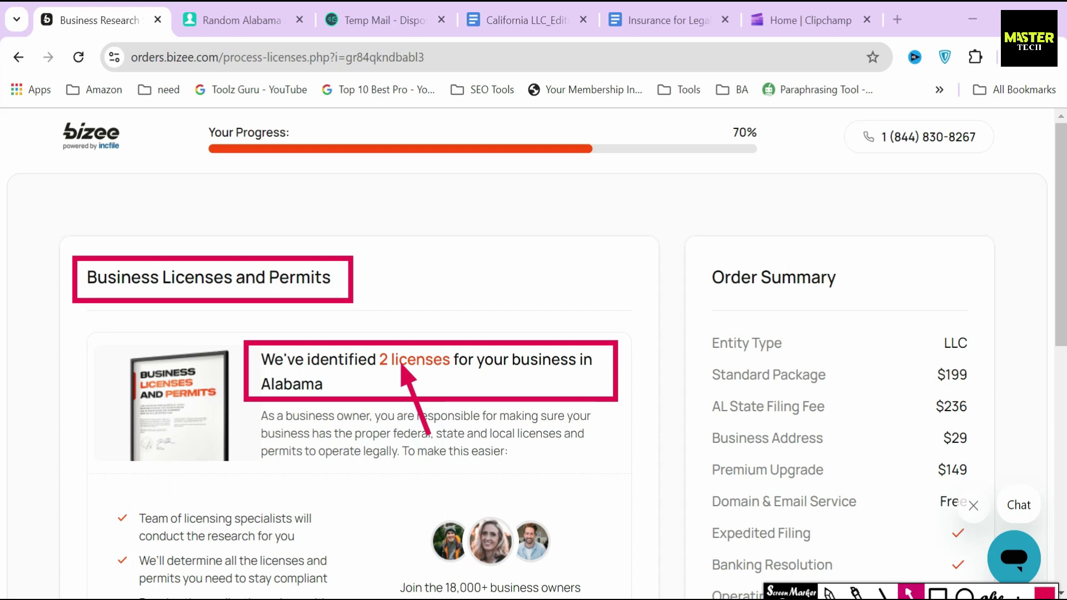
left_click(829, 594)
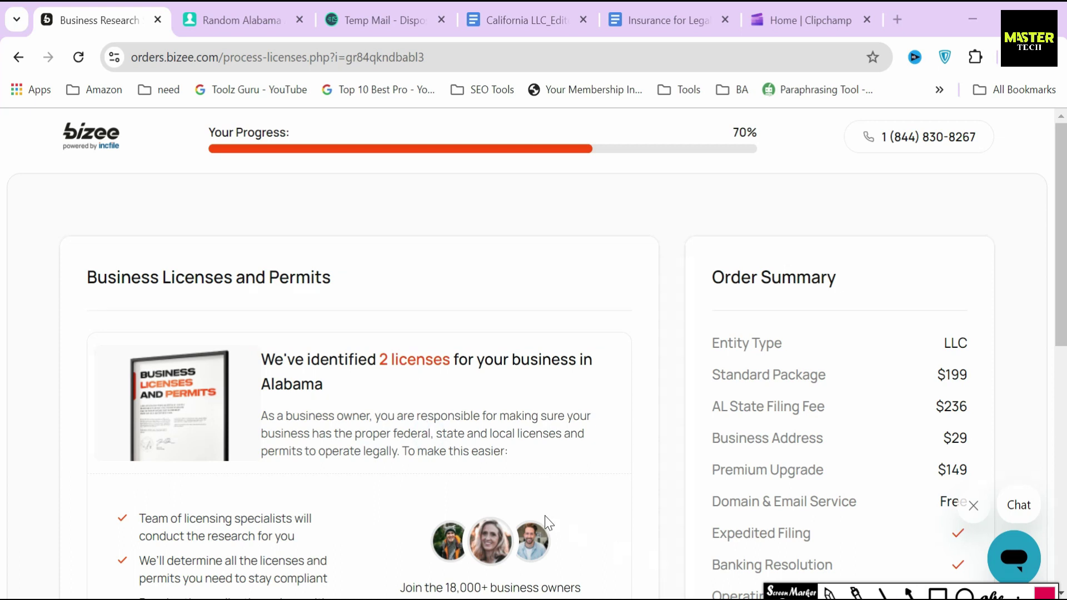
scroll(547, 522, "down", 10)
left_click_drag(569, 243, 625, 295)
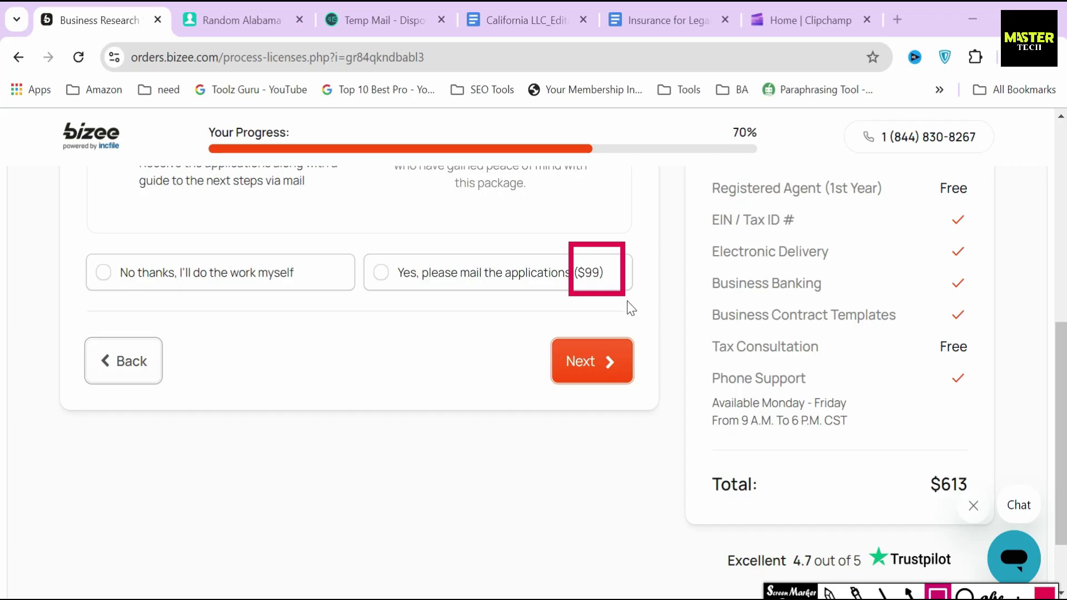
key("ctrl+z")
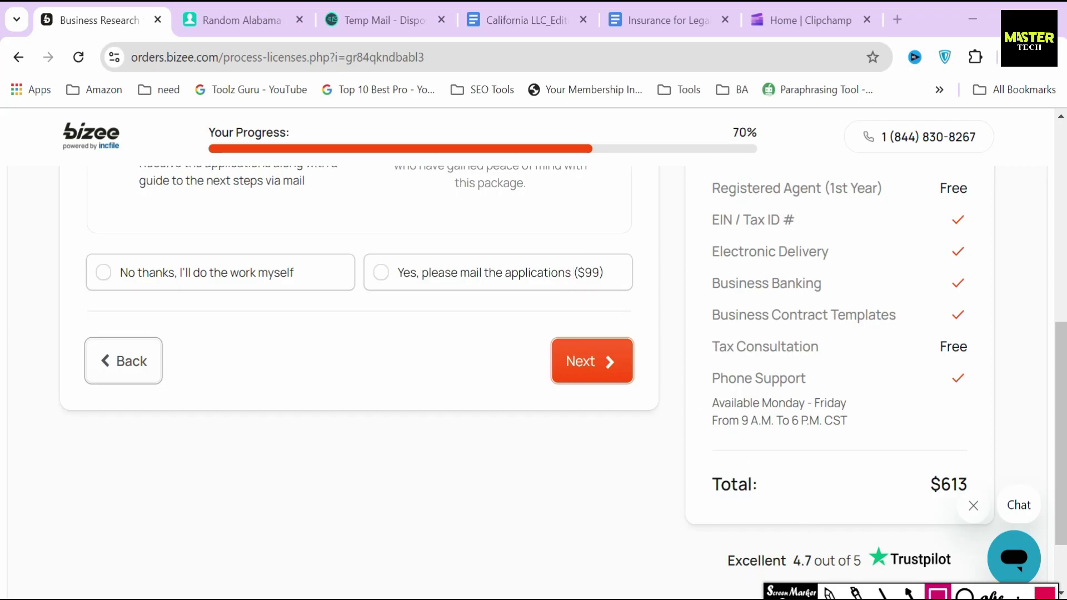
left_click(555, 270)
left_click_drag(85, 321, 239, 367)
Step: Enter the street address and paste the generated street into the second address line
scroll(243, 368, "down", 2)
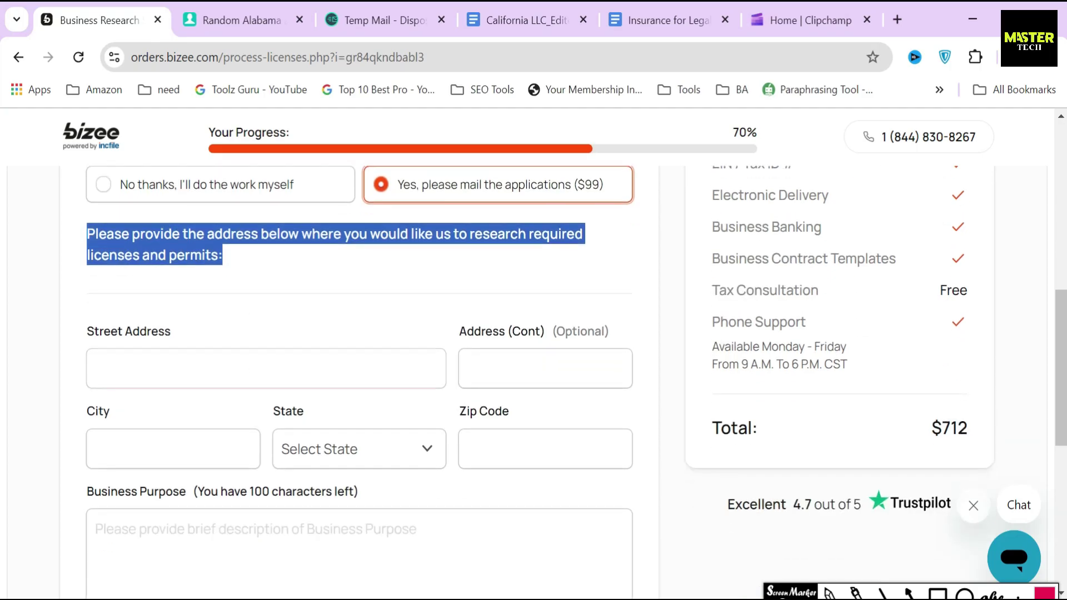
left_click(238, 362)
type("234")
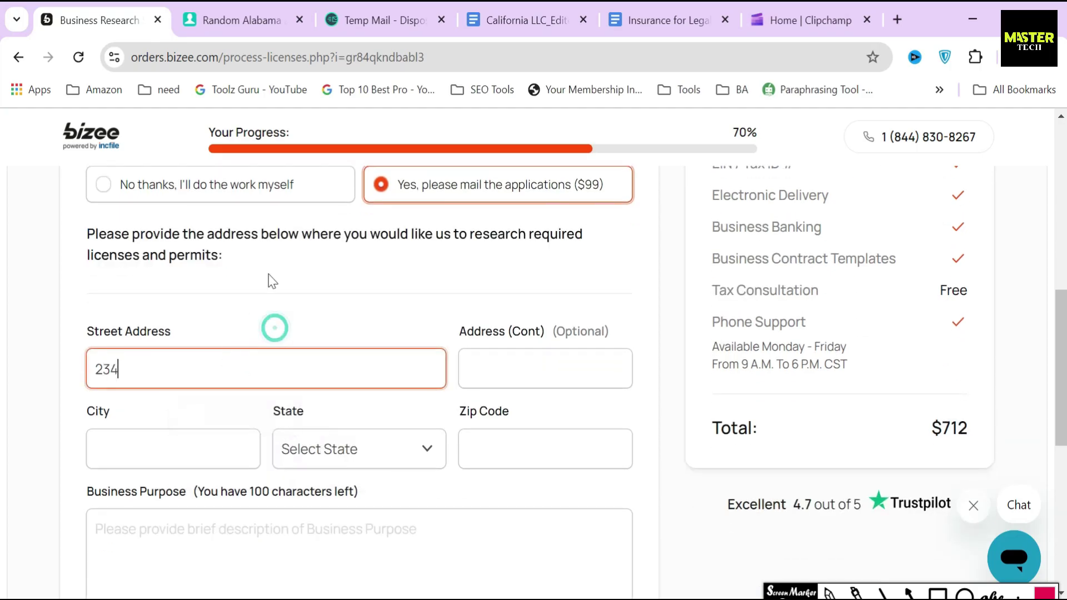
left_click(228, 21)
left_click(625, 172)
key("ctrl+c")
left_click(97, 21)
left_click(547, 369)
key("ctrl+v")
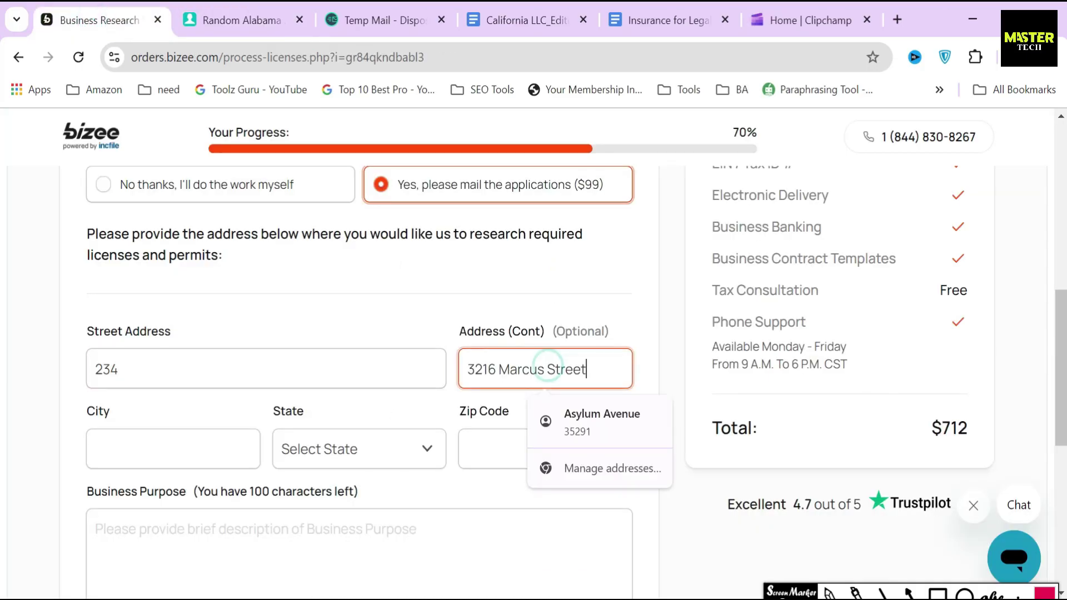
Step: Set the city to Huntsville and the state to Alabama
left_click(288, 17)
left_click(578, 202)
key("ctrl+c")
left_click(97, 20)
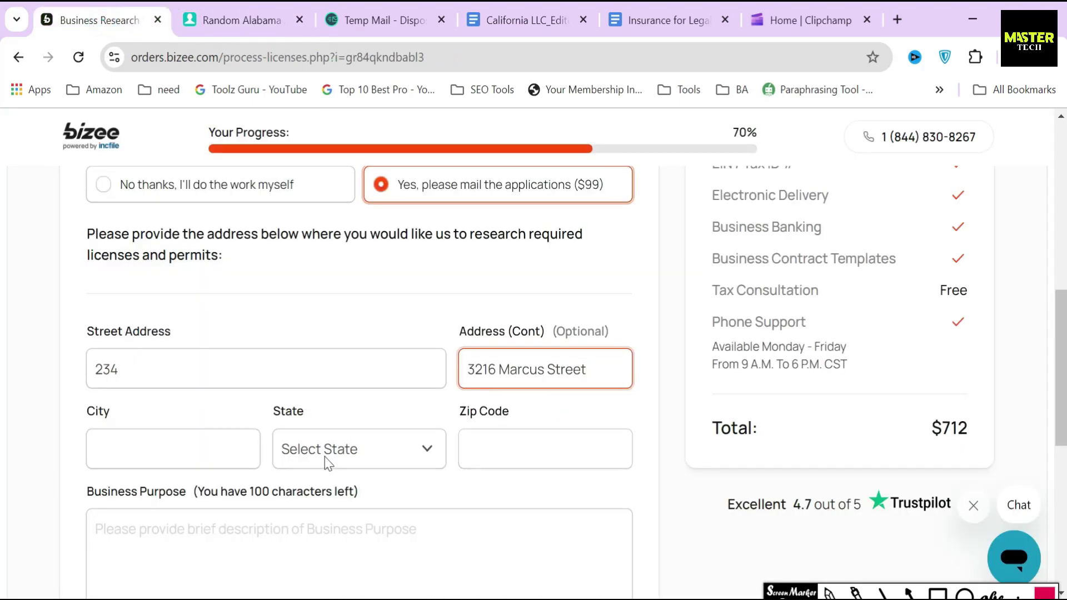
left_click(172, 449)
key("ctrl+v")
left_click(375, 456)
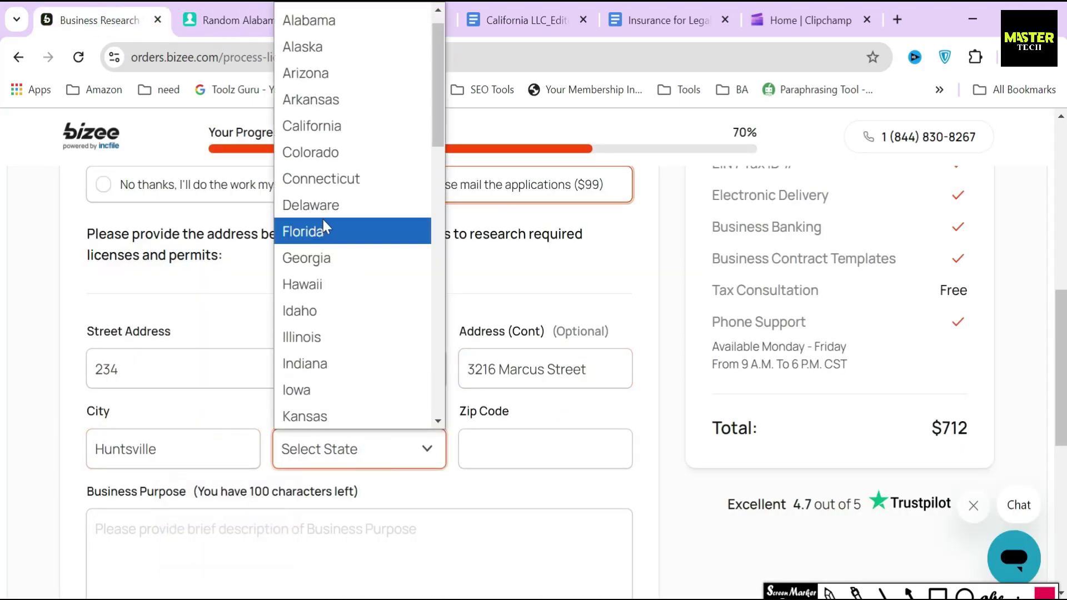
left_click(311, 21)
Step: Paste the generated zip code into the Zip Code field
left_click(242, 20)
left_click(566, 297)
key("ctrl+c")
left_click(97, 20)
left_click(590, 450)
key("ctrl+v")
left_click(675, 499)
Step: Enter 'Generate income through property rentals' as the business purpose
scroll(662, 487, "down", 3)
left_click_drag(85, 315, 362, 317)
left_click(401, 314)
type("Generate income through property rentals")
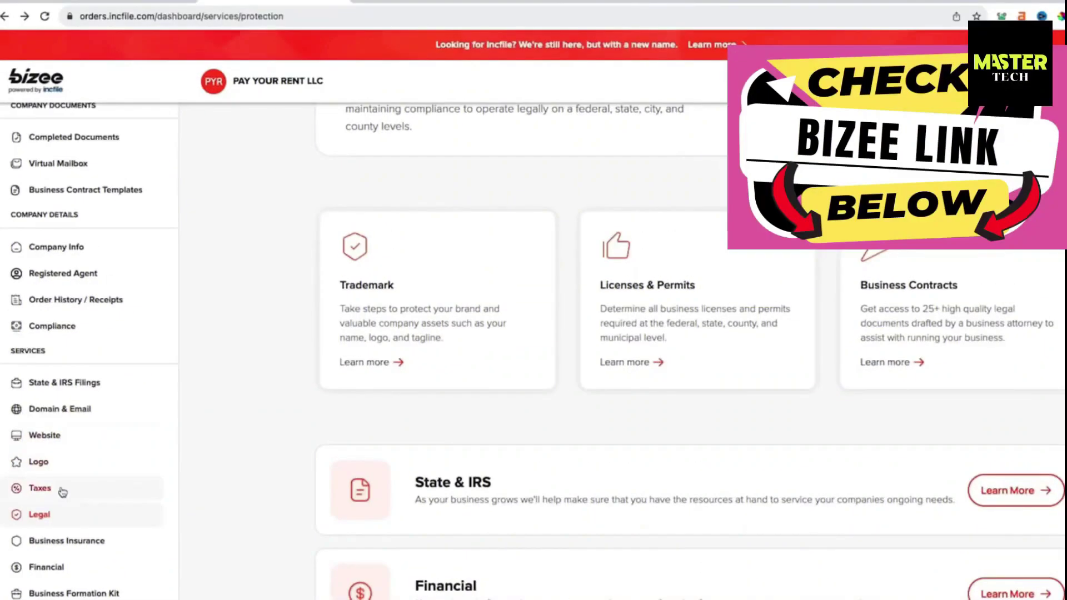
Step: Open the Licenses & Permits service page on the PAY YOUR RENT LLC dashboard
left_click(635, 292)
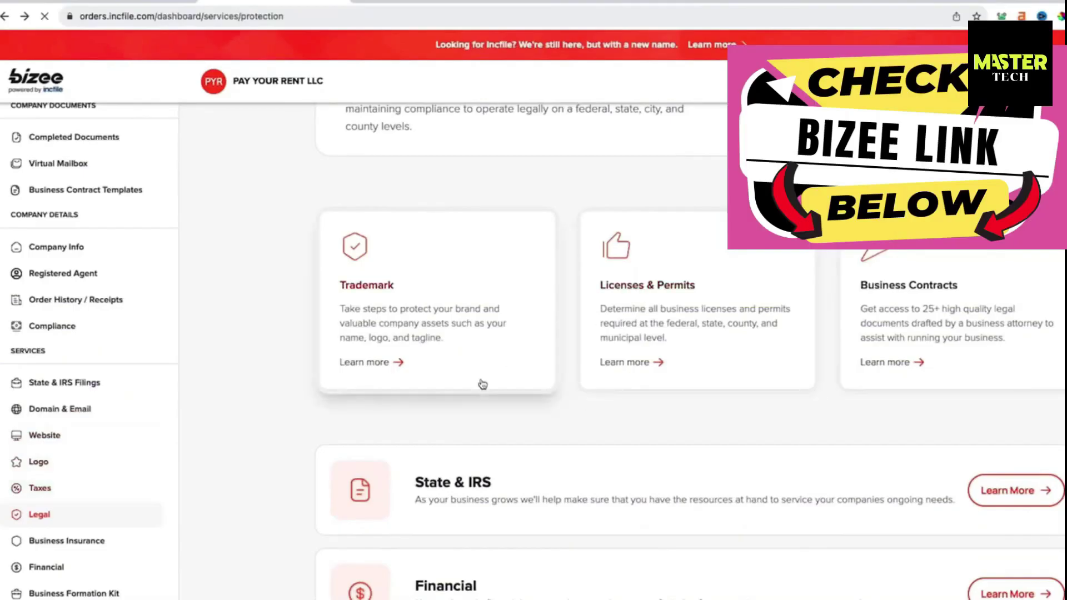
double_click(482, 384)
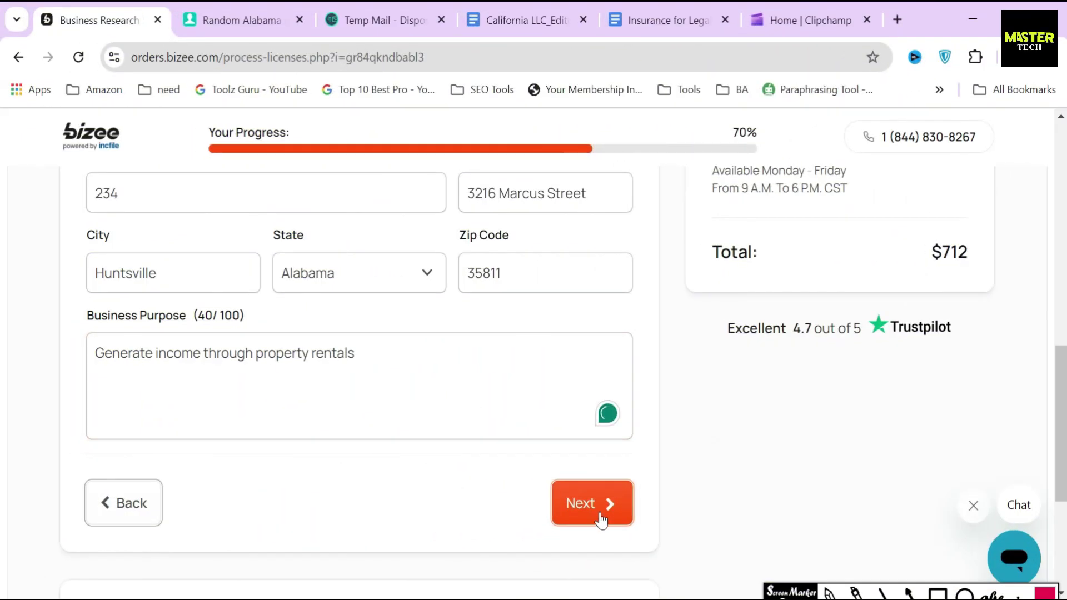
Step: Submit the licenses step and read through the Order Review sections
left_click(600, 520)
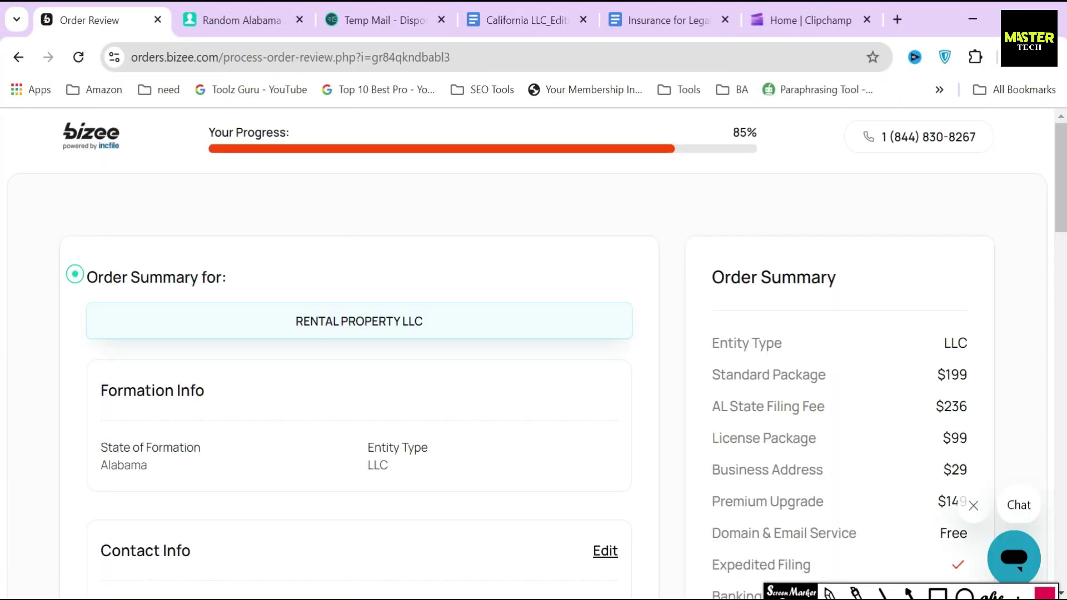
left_click_drag(74, 277, 319, 279)
left_click(319, 279)
scroll(322, 307, "down", 1)
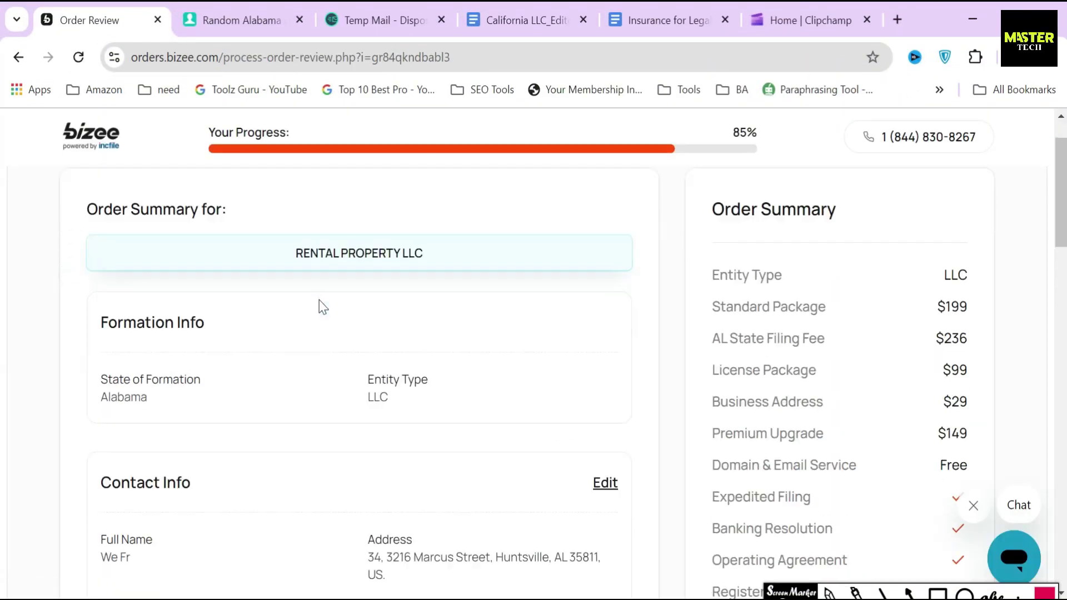
scroll(320, 302, "down", 2)
left_click_drag(87, 214, 203, 215)
left_click_drag(86, 371, 277, 383)
left_click(270, 380)
scroll(264, 377, "down", 5)
left_click_drag(104, 340, 207, 348)
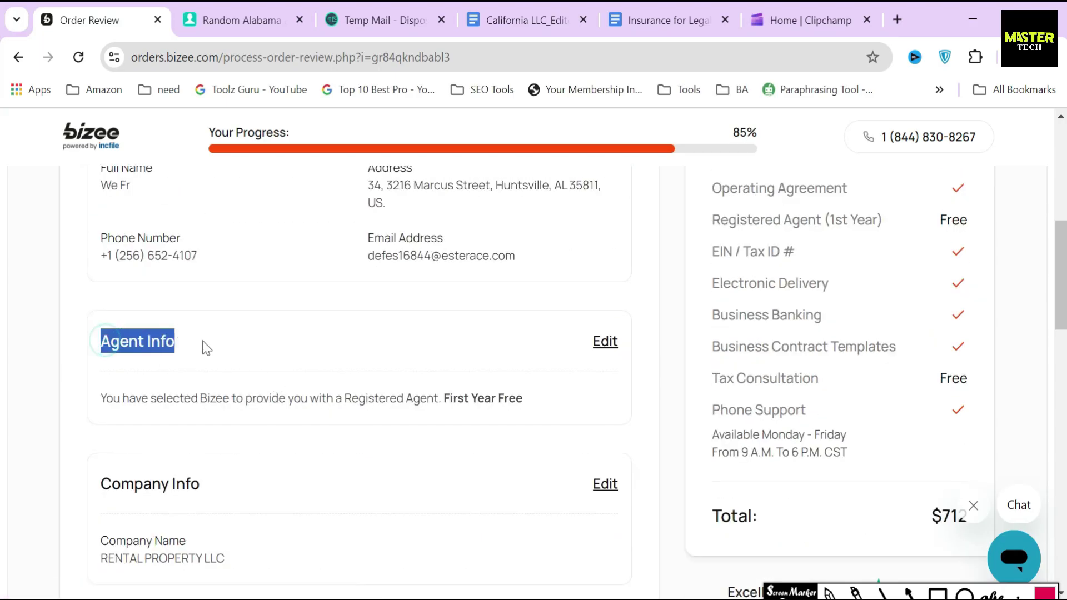
scroll(204, 359, "down", 2)
left_click_drag(96, 395, 262, 405)
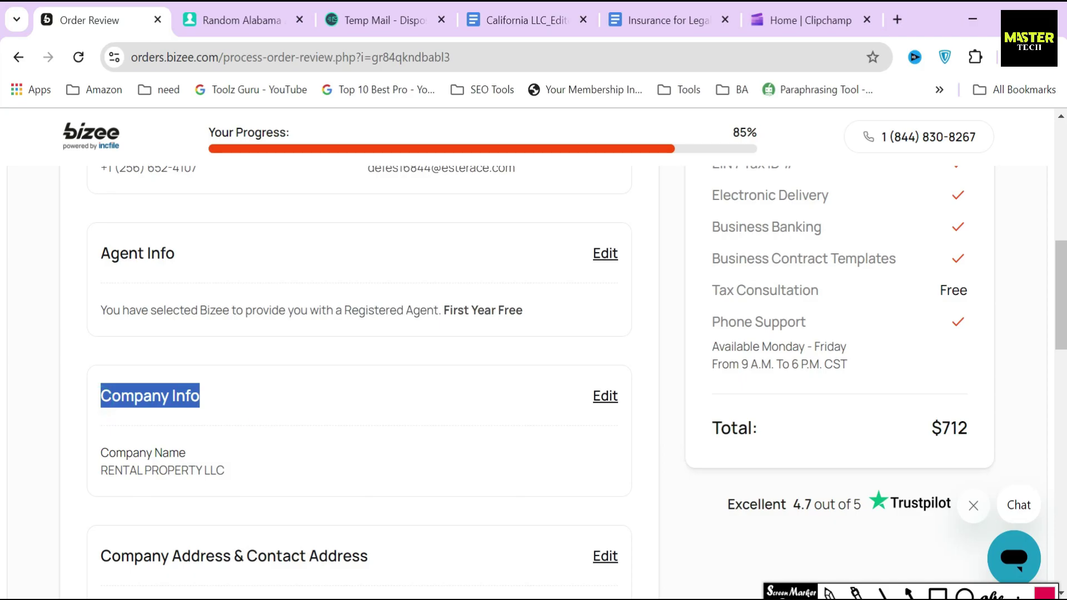
Step: Mark where agent and company details can be edited, then proceed to Payment Information
left_click(965, 594)
left_click_drag(574, 224, 646, 279)
left_click_drag(567, 372, 639, 429)
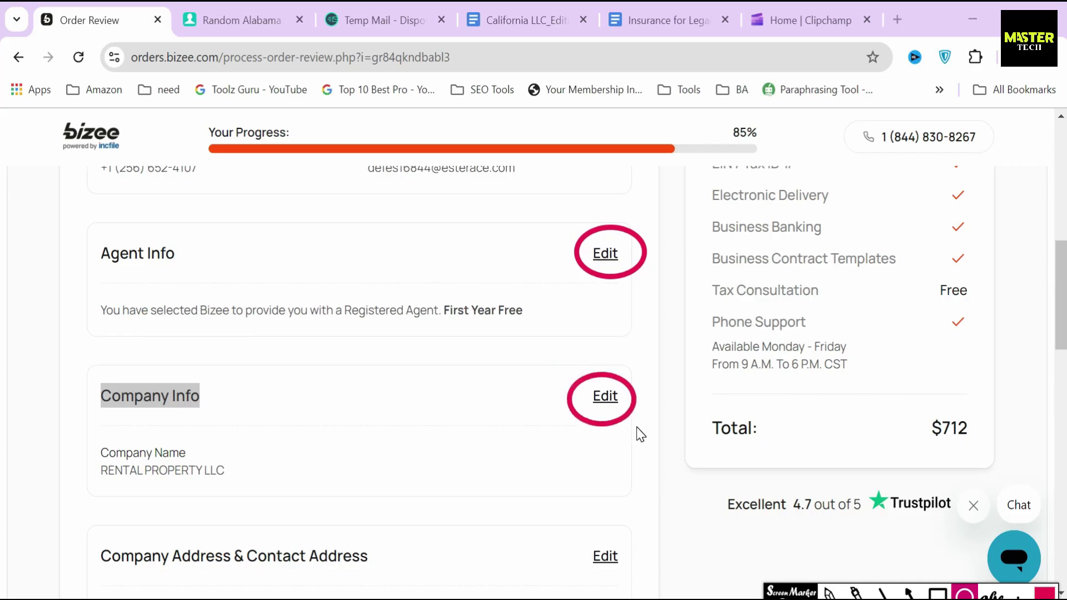
key("Escape")
scroll(541, 433, "down", 6)
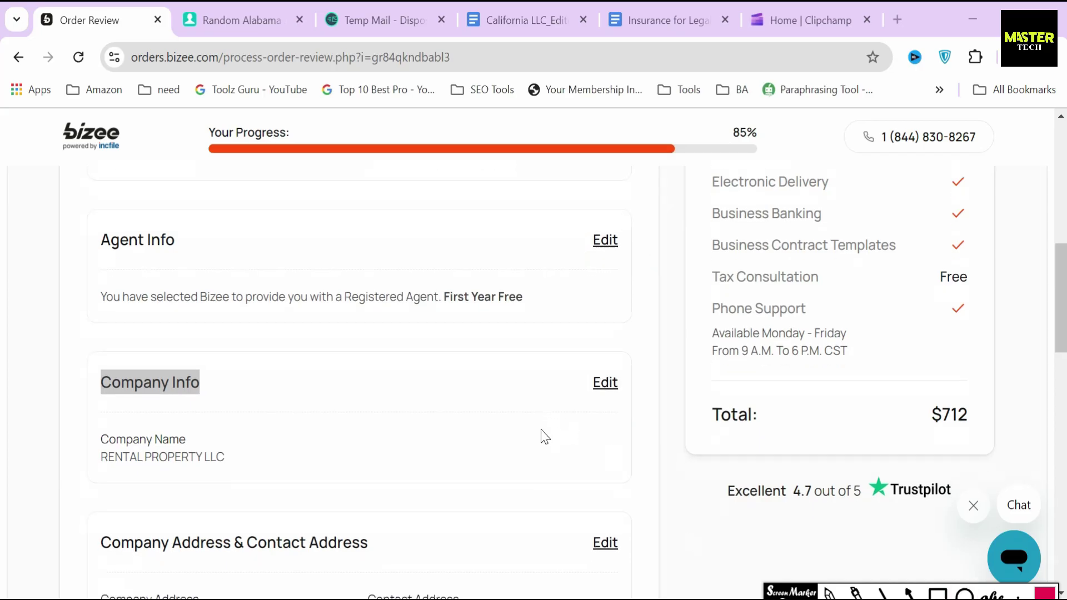
scroll(469, 470, "down", 10)
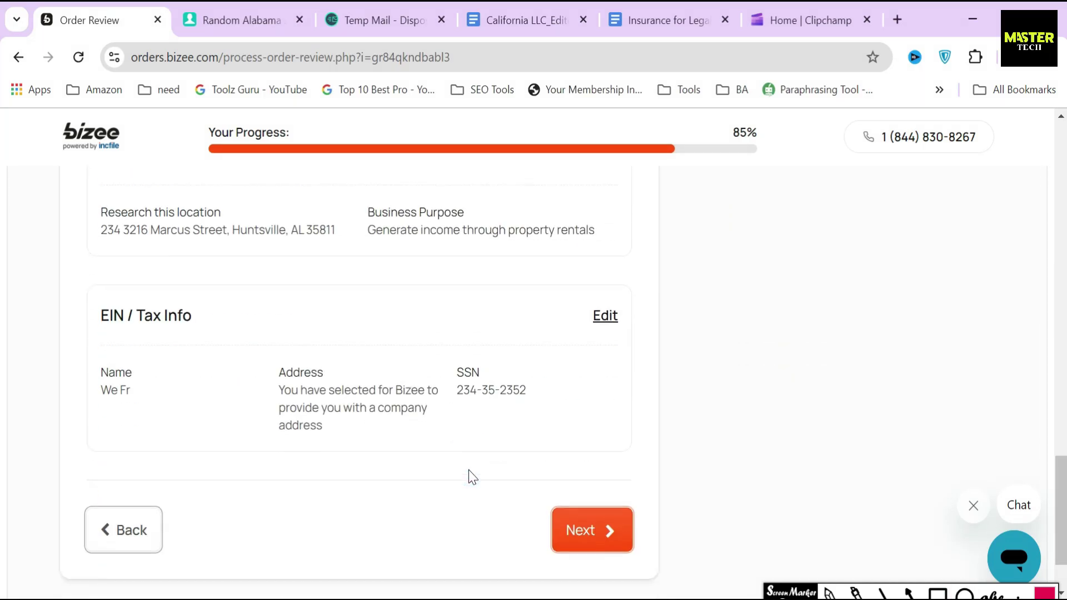
left_click(573, 444)
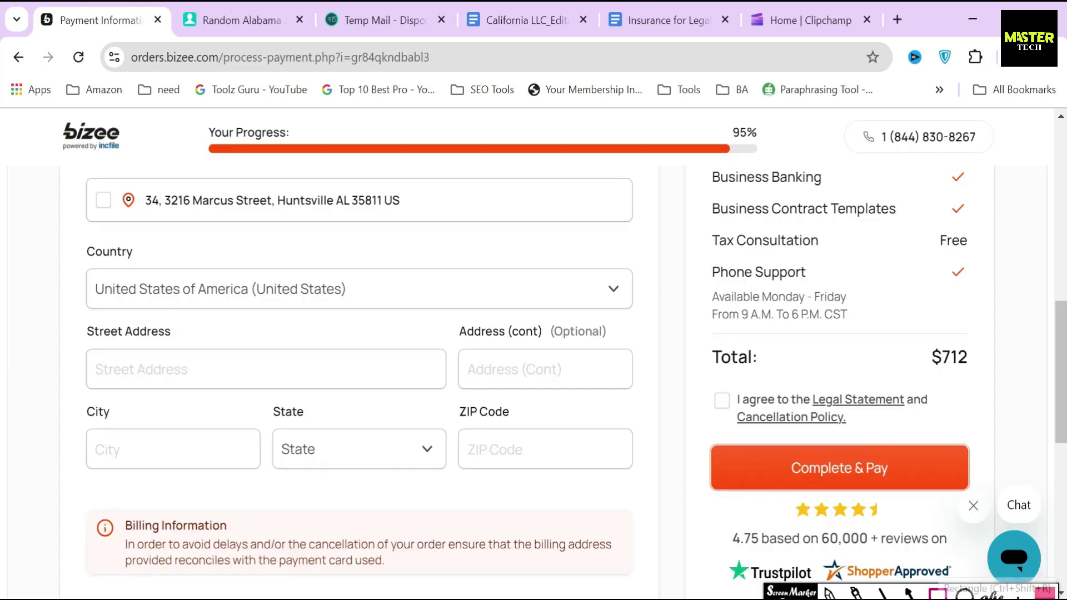
mouse_move(698, 331)
left_mouse_down()
mouse_move(769, 383)
mouse_move(983, 387)
left_mouse_up()
left_click_drag(644, 471, 706, 466)
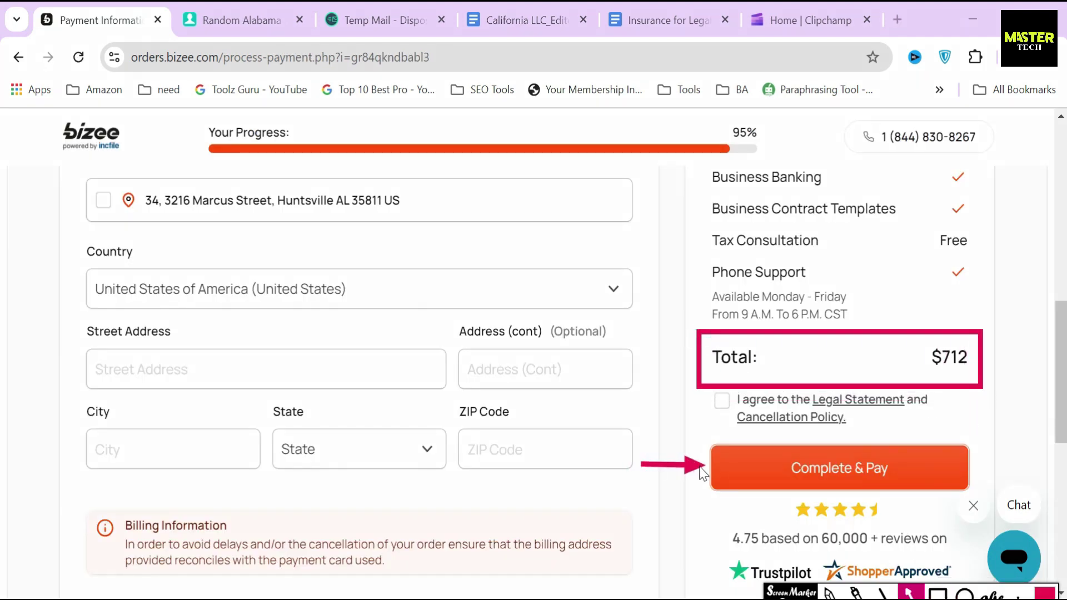
scroll(613, 479, "up", 8)
left_click_drag(82, 276, 300, 276)
scroll(300, 280, "down", 3)
left_click_drag(77, 275, 302, 281)
left_click(374, 285)
scroll(348, 389, "down", 3)
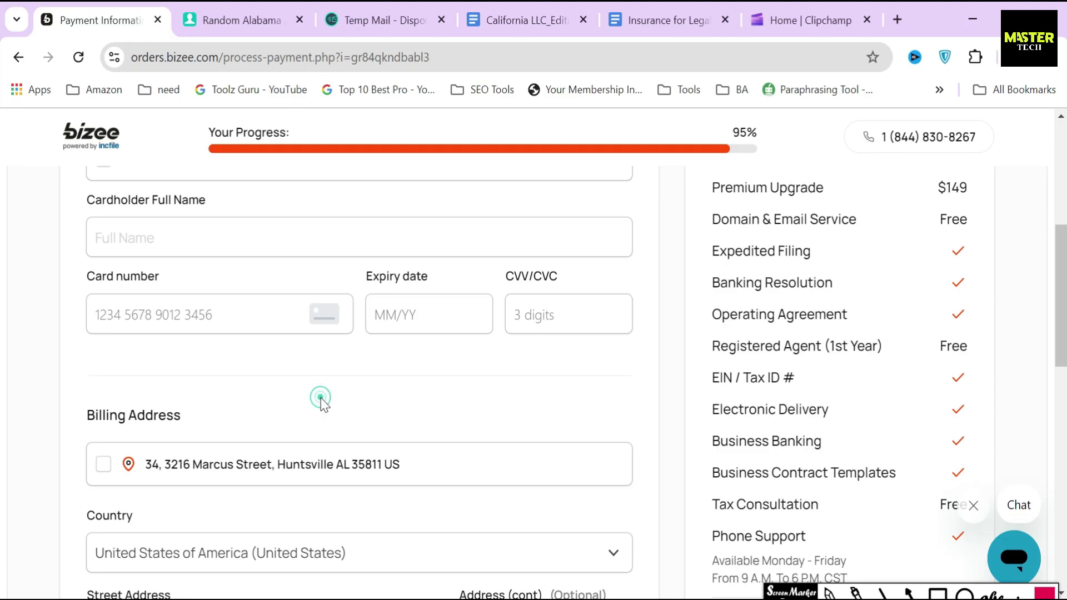
scroll(319, 400, "down", 2)
left_click_drag(72, 329, 328, 316)
scroll(664, 393, "down", 5)
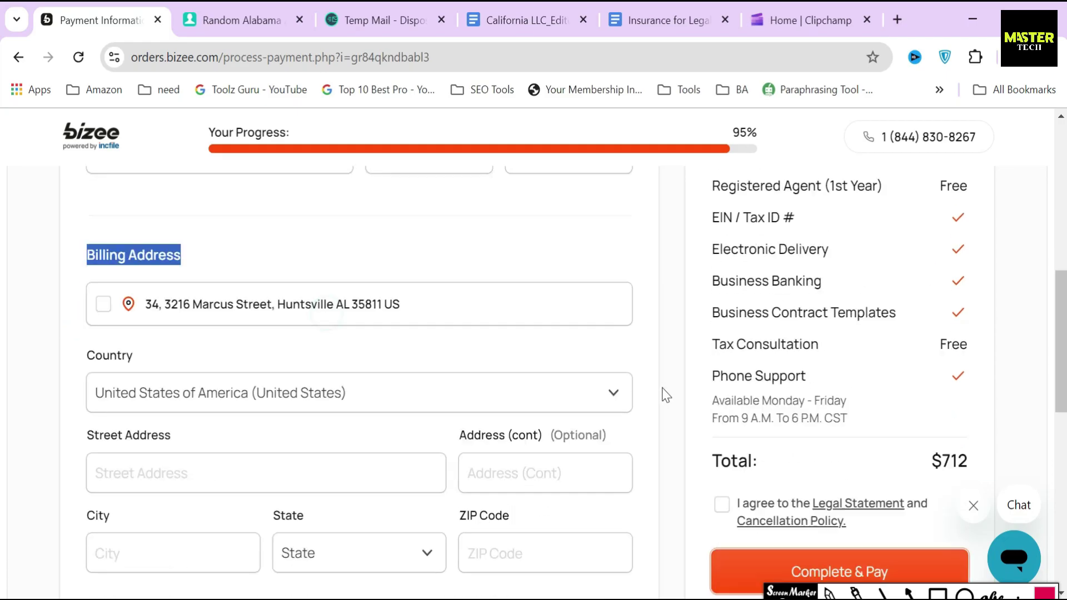
left_click(938, 593)
mouse_move(918, 327)
left_mouse_down()
mouse_move(966, 391)
mouse_move(984, 390)
left_mouse_up()
left_click(908, 593)
left_click_drag(847, 359, 911, 364)
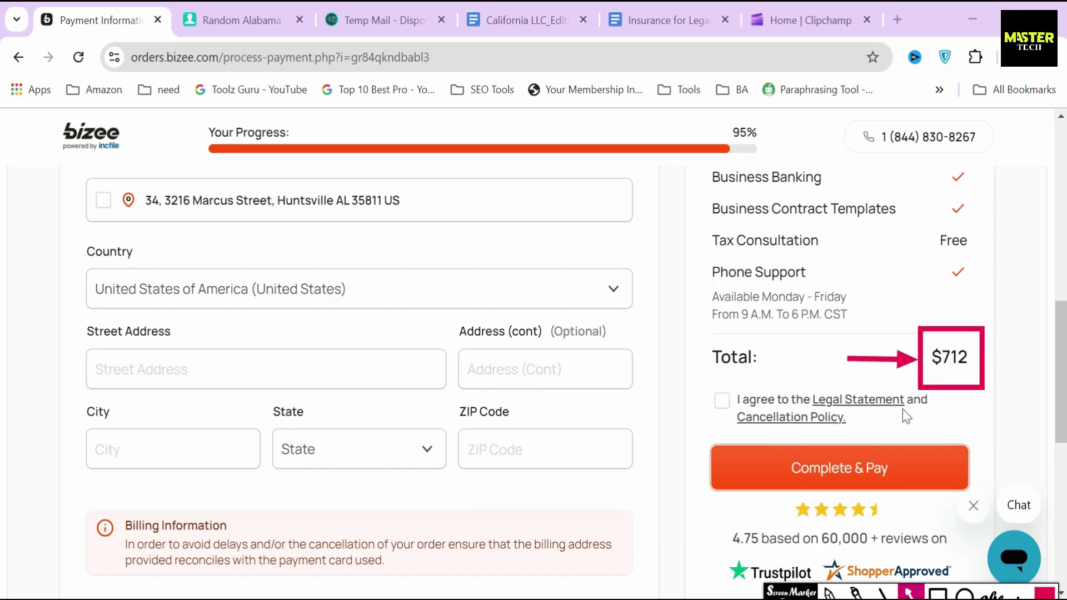